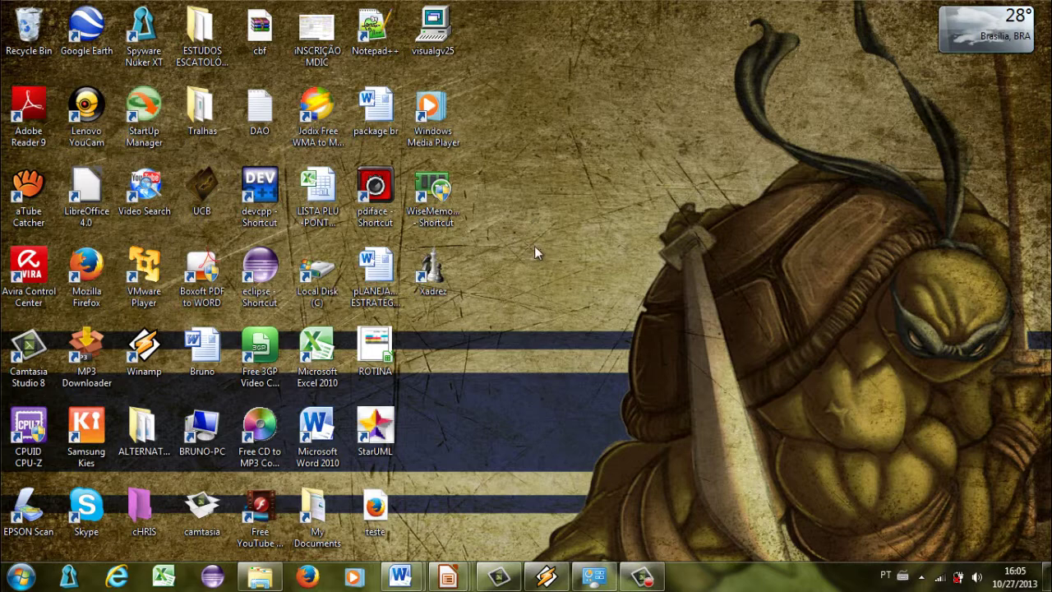
drag(568, 18, 665, 507)
drag(569, 17, 663, 470)
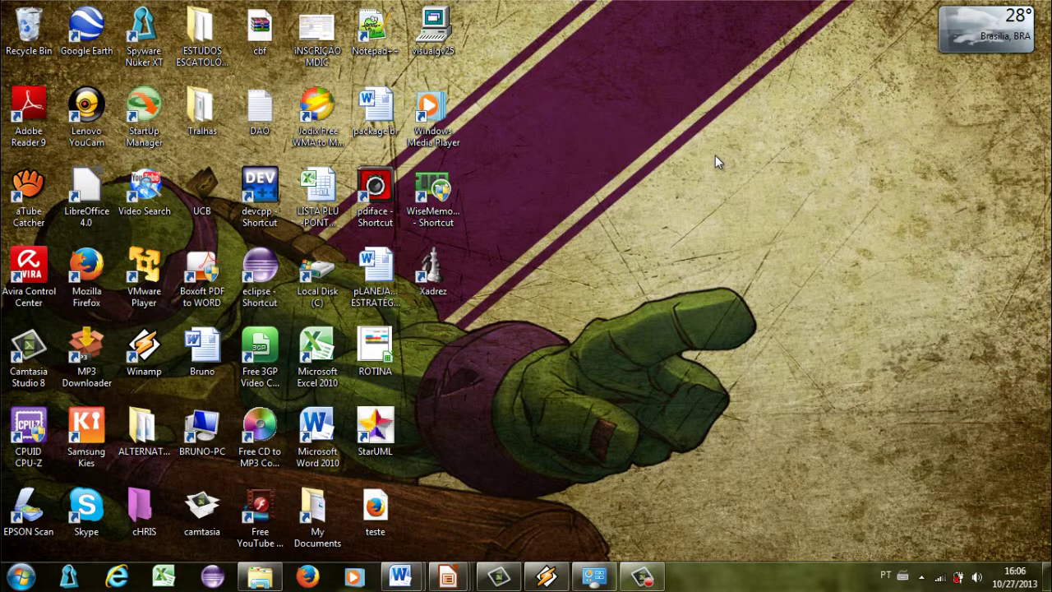
Open Firefox and go to the Audacity download page at audacity.sourceforge.net/download/
click(311, 576)
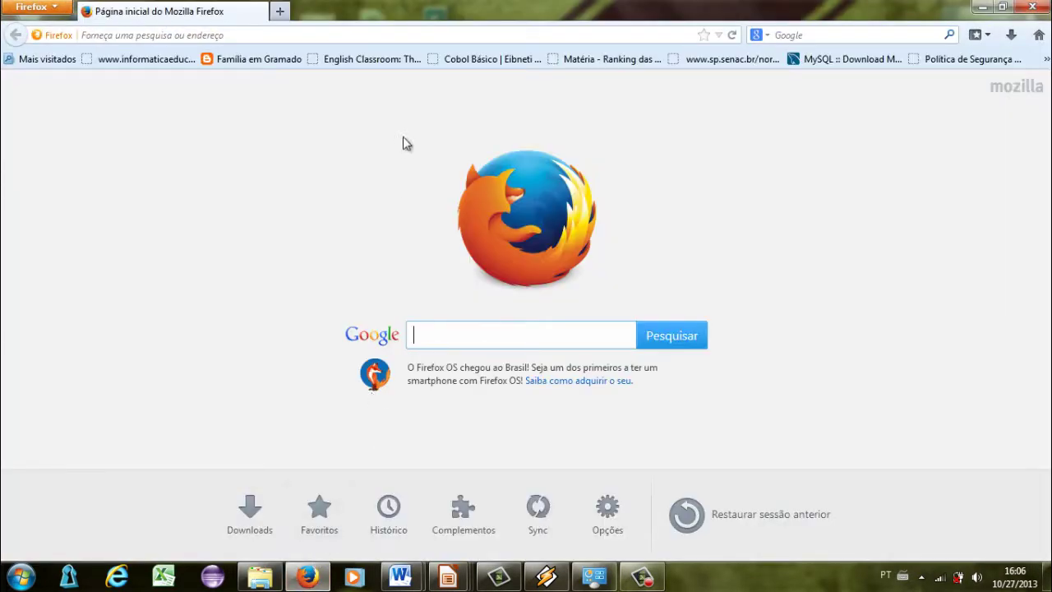
click(244, 33)
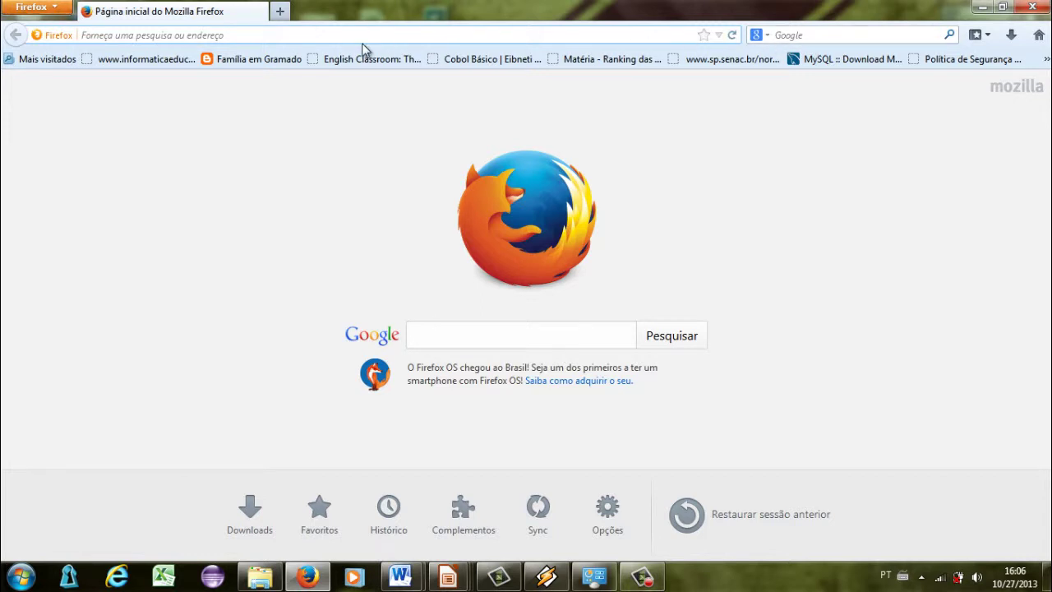
text(audacity.sourceforge.net/)
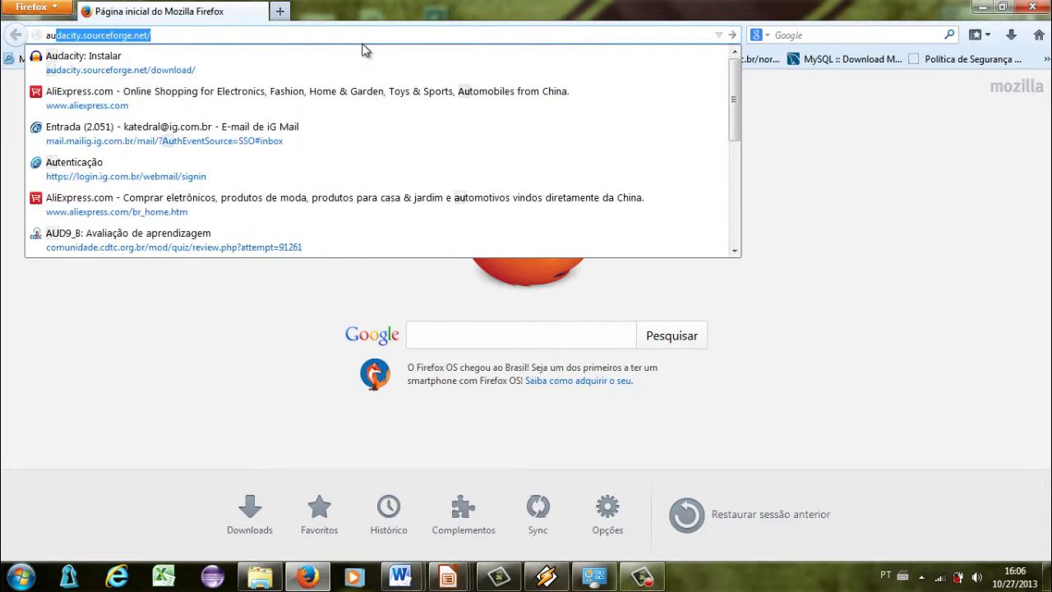
key(Down)
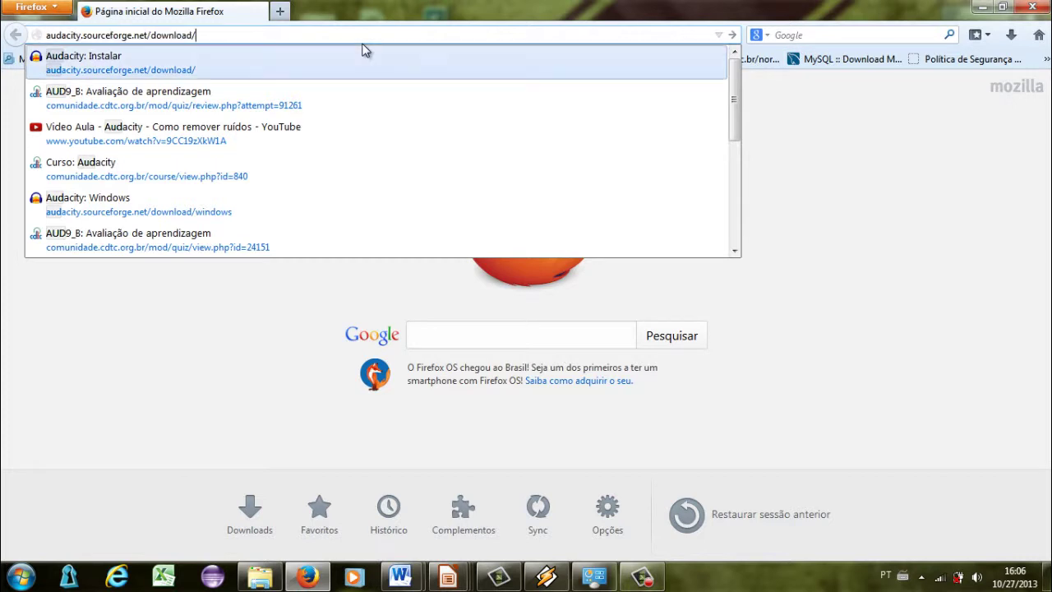
key(Return)
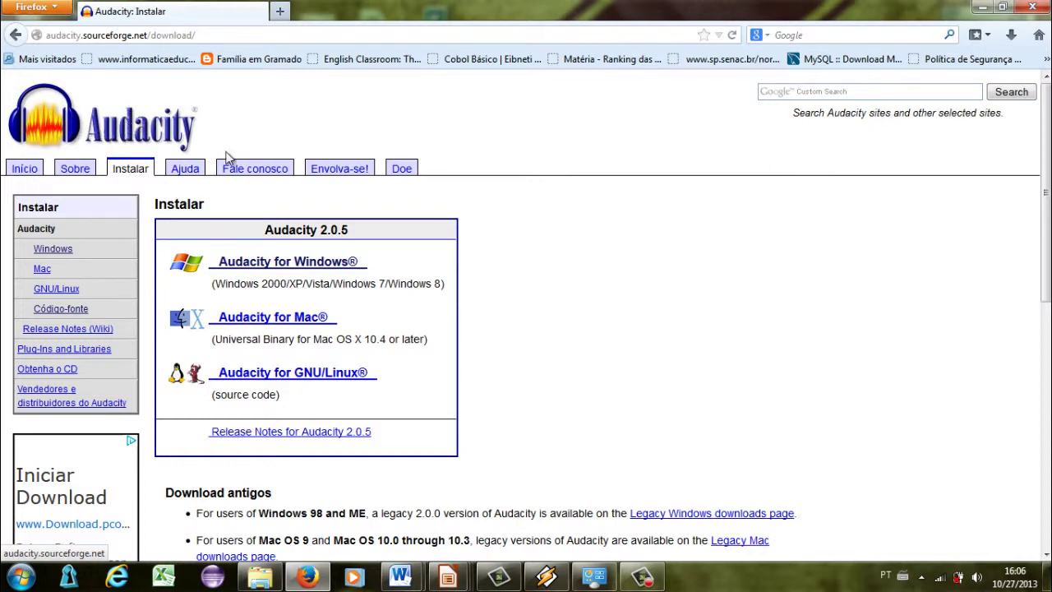
Check the supported Windows versions for Audacity 2.0.5 and open the Audacity for Windows download page
scroll(501, 159, down, 2)
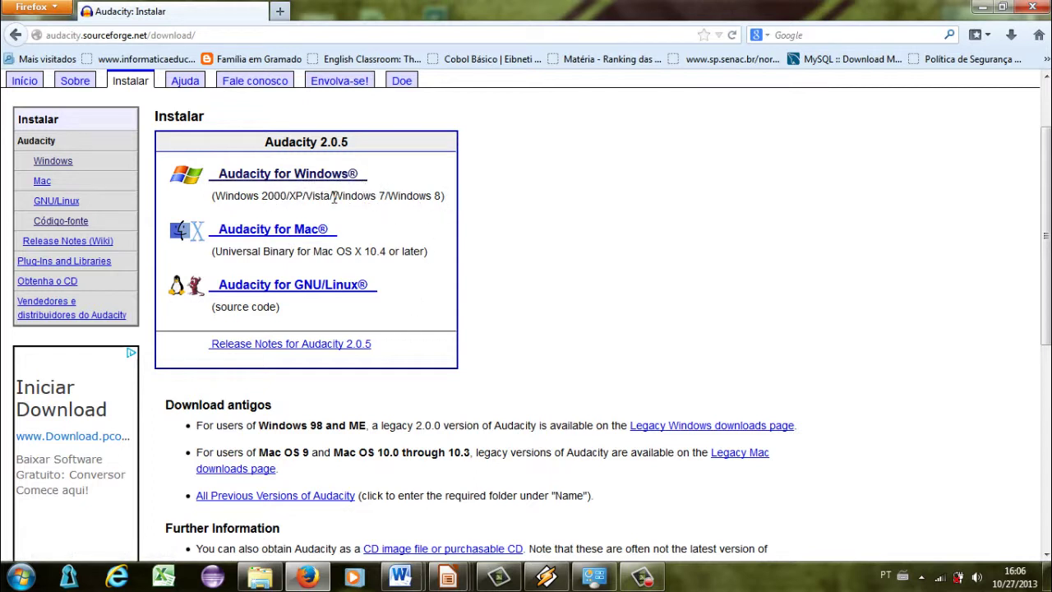
drag(333, 197, 385, 197)
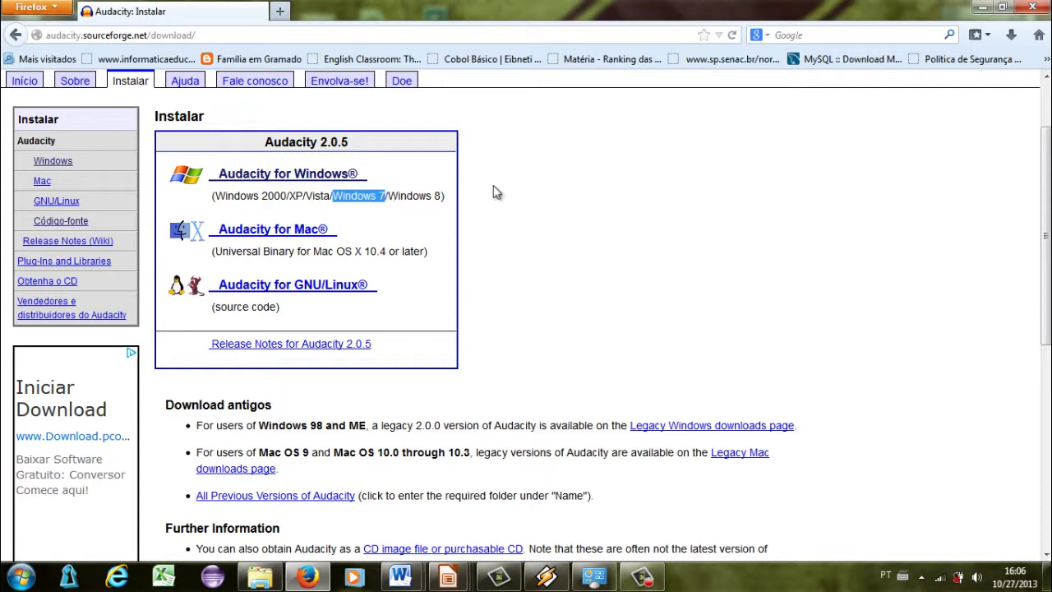
scroll(543, 223, down, 1)
scroll(543, 223, down, 2)
scroll(535, 225, up, 4)
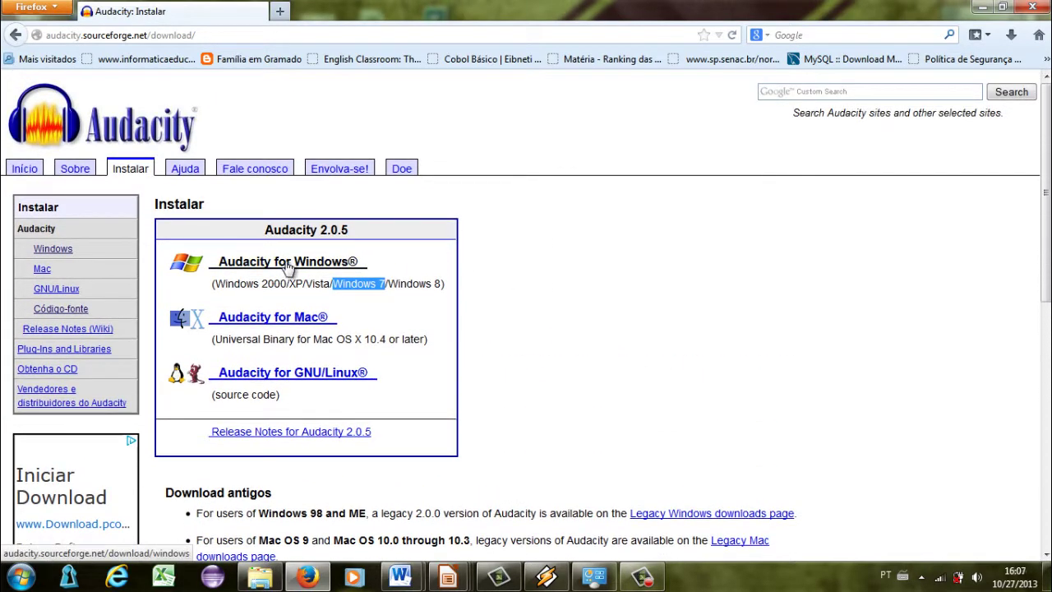
click(287, 263)
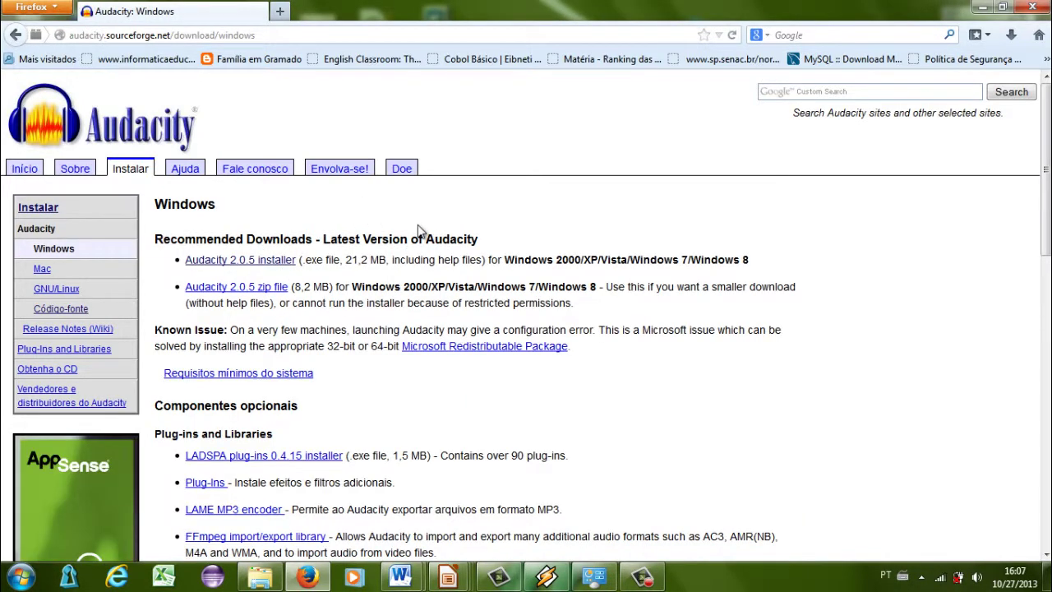
Examine the recommended Windows downloads and the optional components, especially the LAME MP3 encoder's description
scroll(287, 197, down, 2)
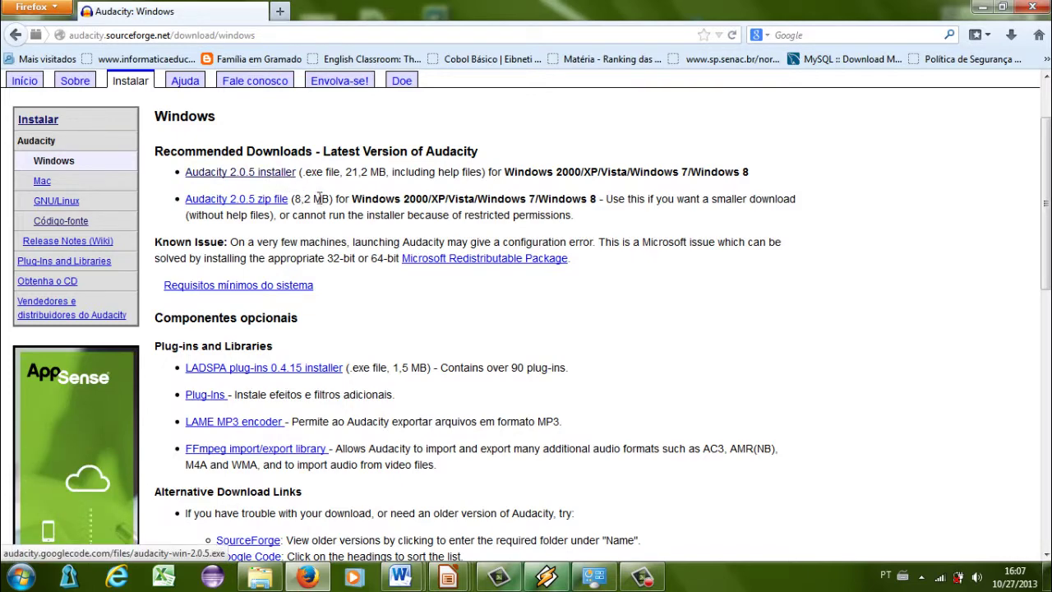
scroll(329, 209, down, 2)
scroll(330, 209, down, 1)
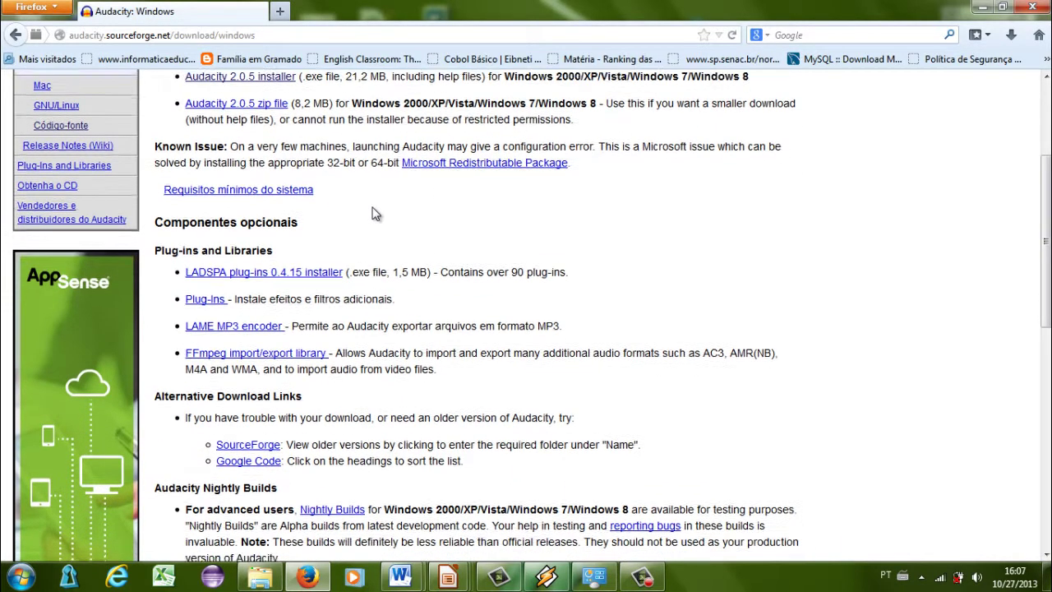
scroll(356, 209, down, 2)
scroll(374, 212, down, 2)
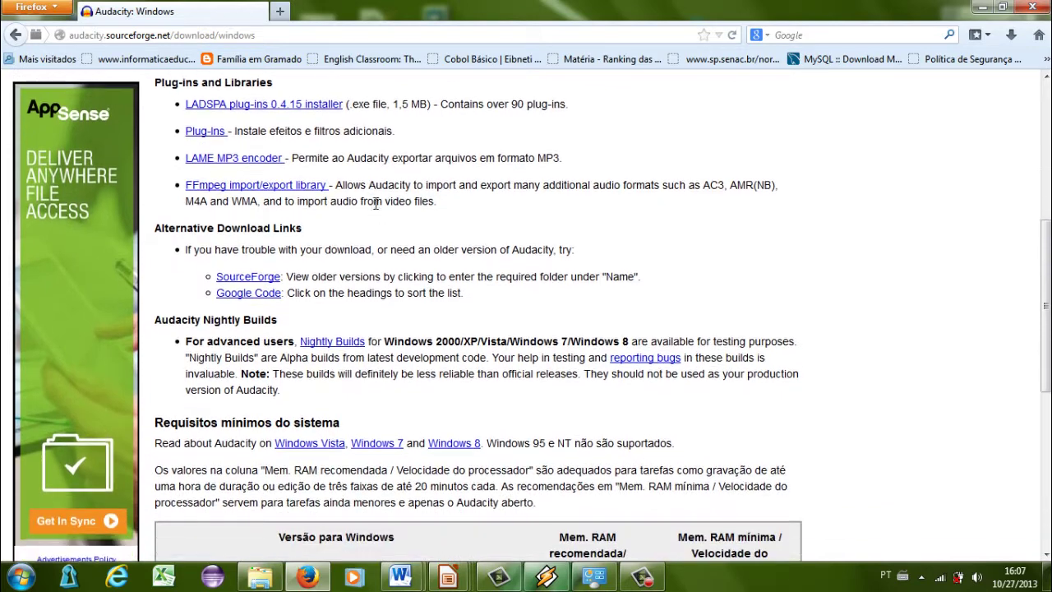
scroll(376, 197, up, 2)
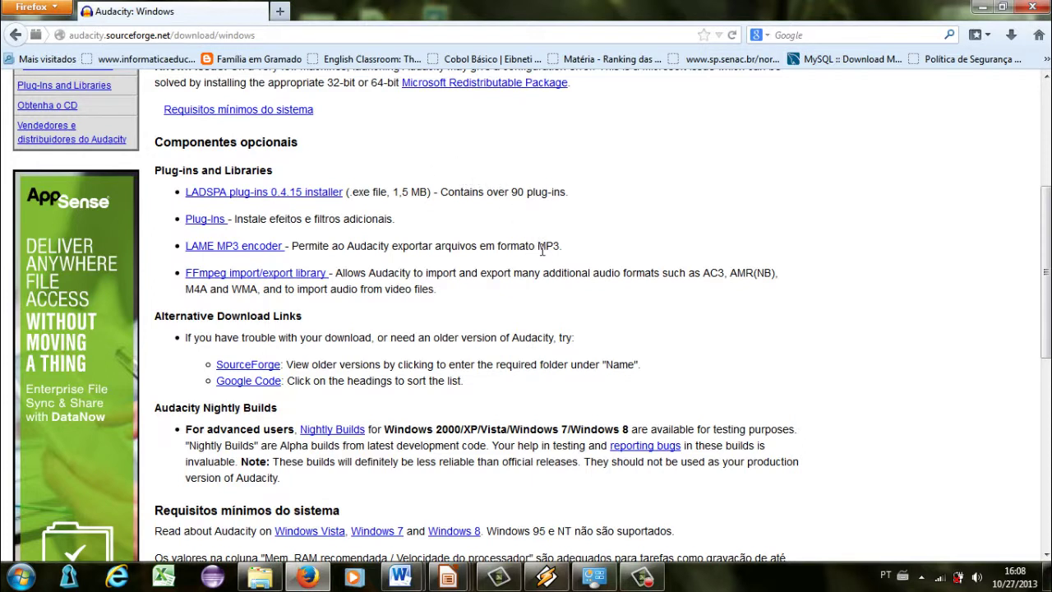
drag(542, 250, 583, 254)
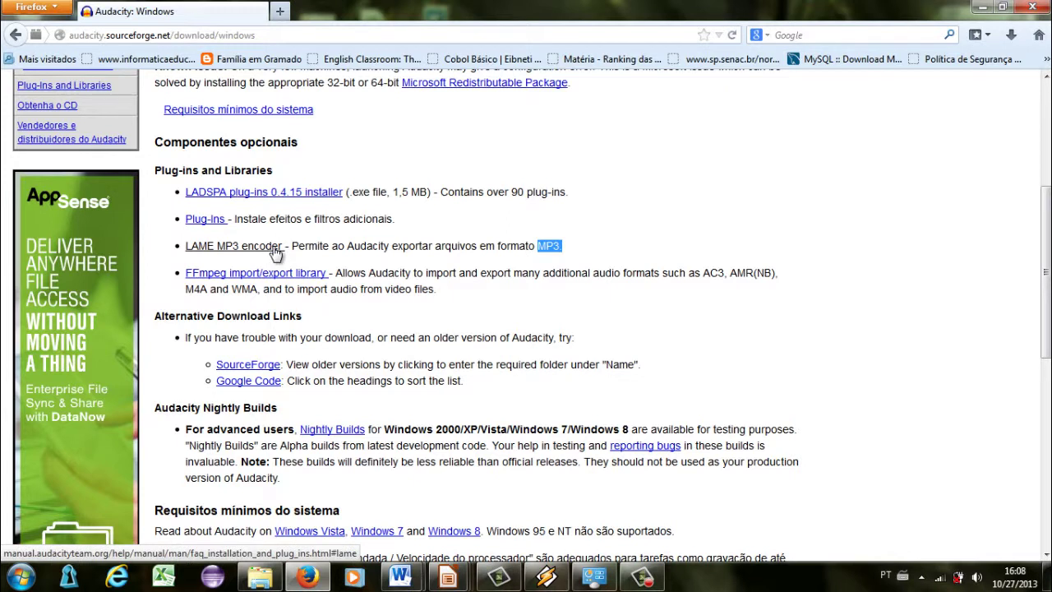
drag(574, 242, 529, 262)
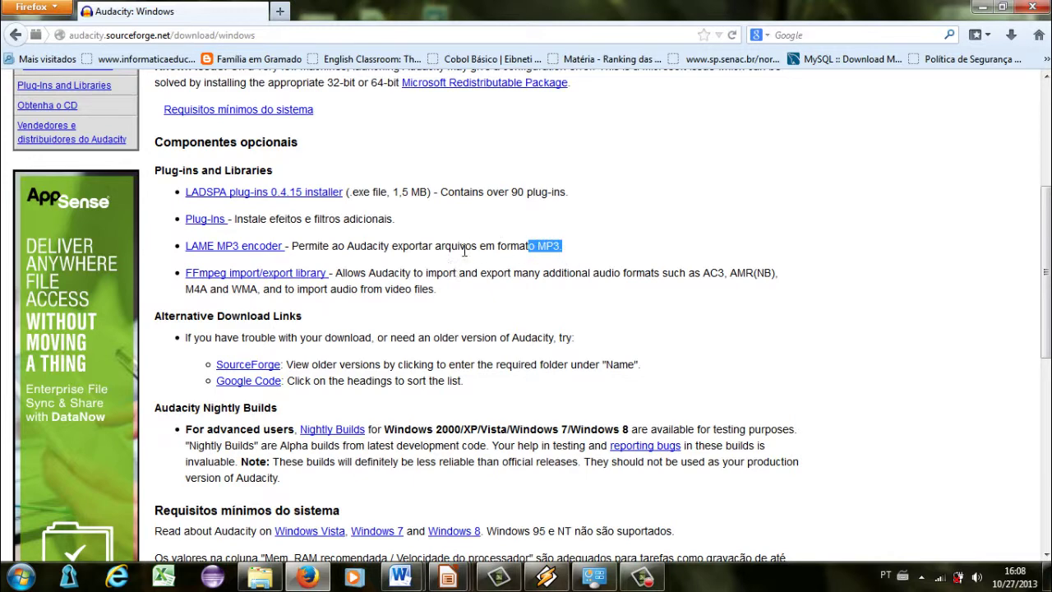
Start downloading the Audacity 2.0.5 installer for Windows
scroll(467, 251, up, 5)
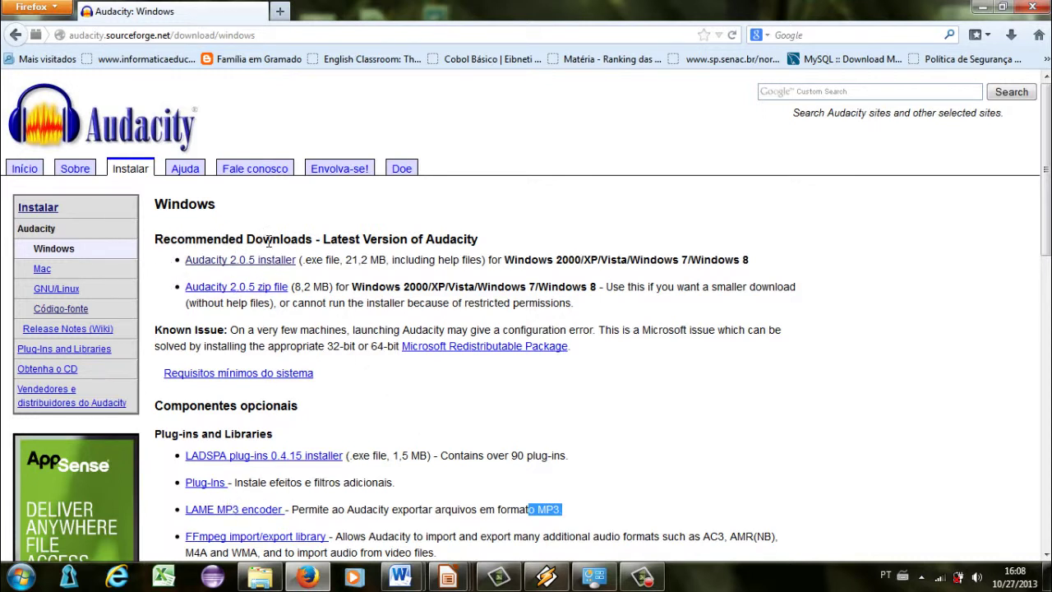
click(275, 265)
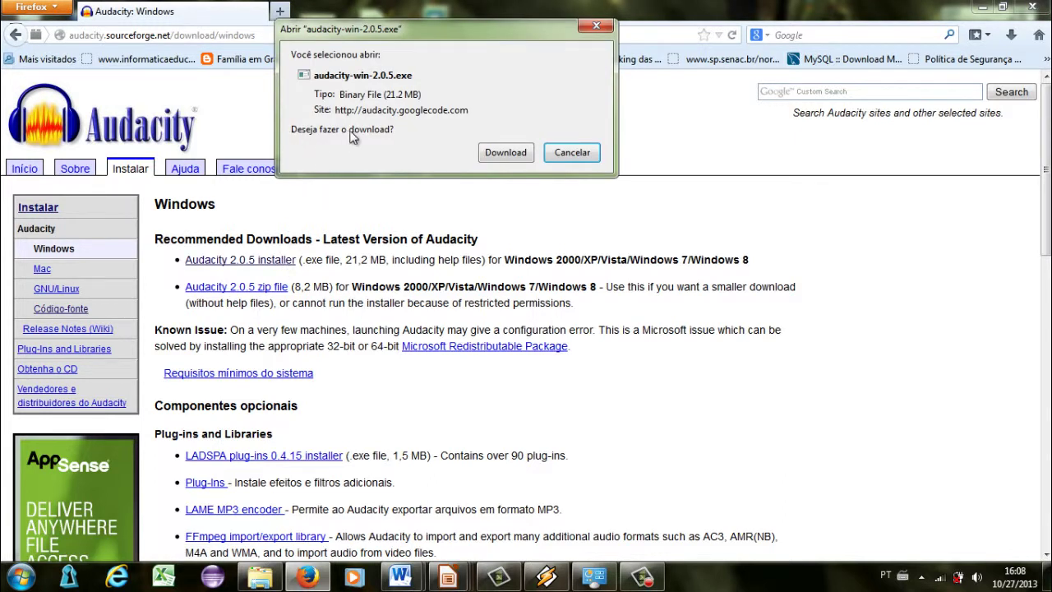
click(516, 153)
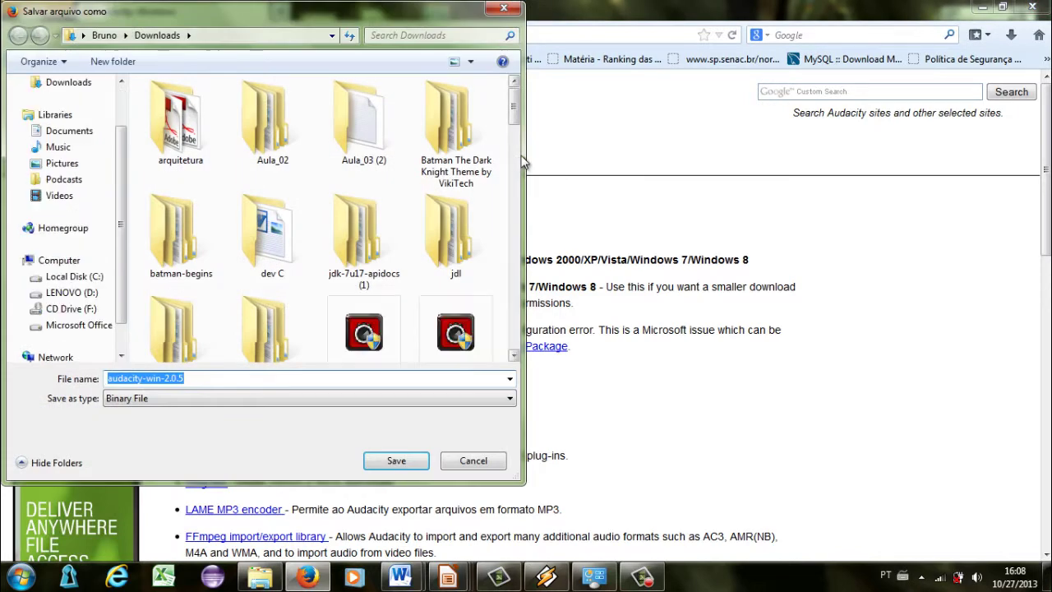
Choose the Software Livre folder from the recent places as the download's save location
scroll(115, 185, up, 2)
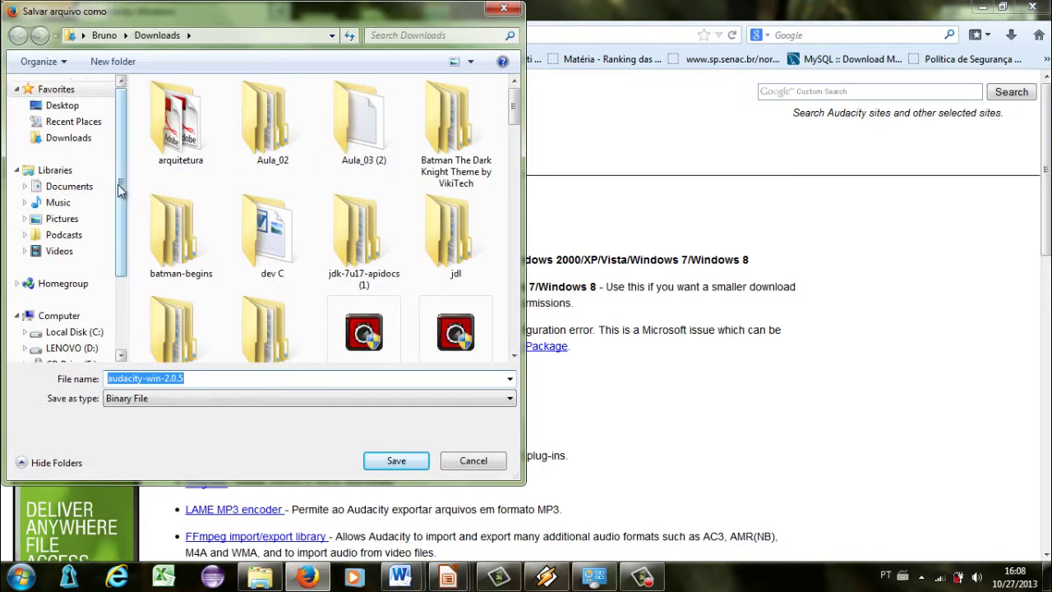
click(96, 122)
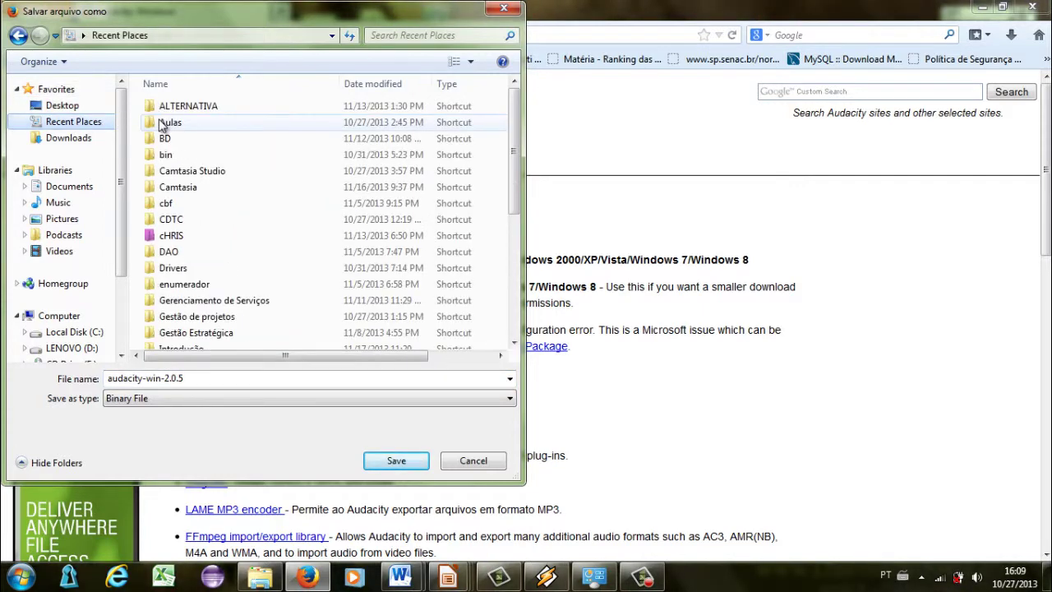
click(162, 124)
key(s)
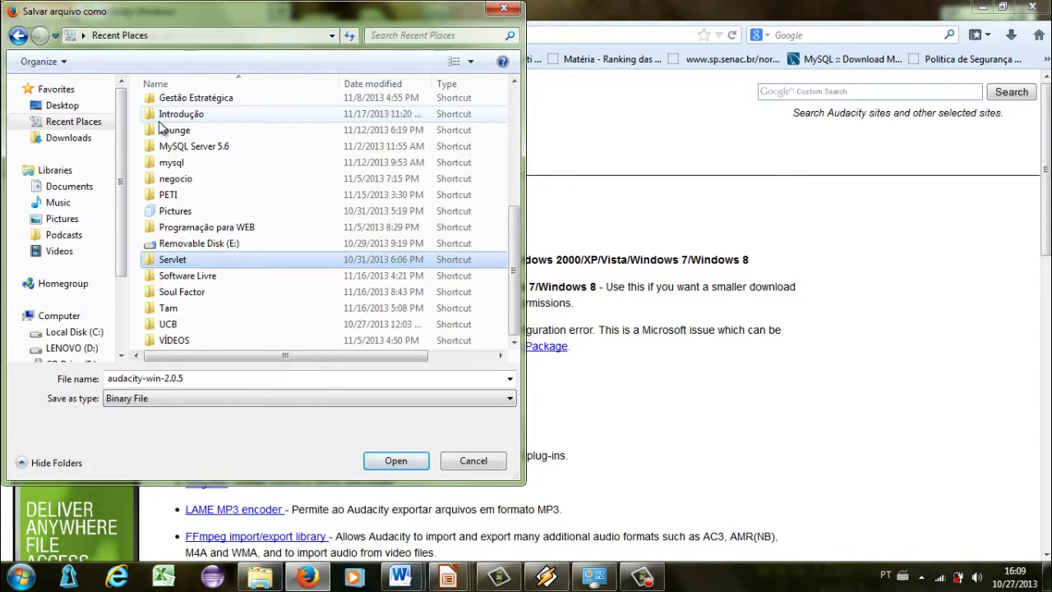
click(184, 282)
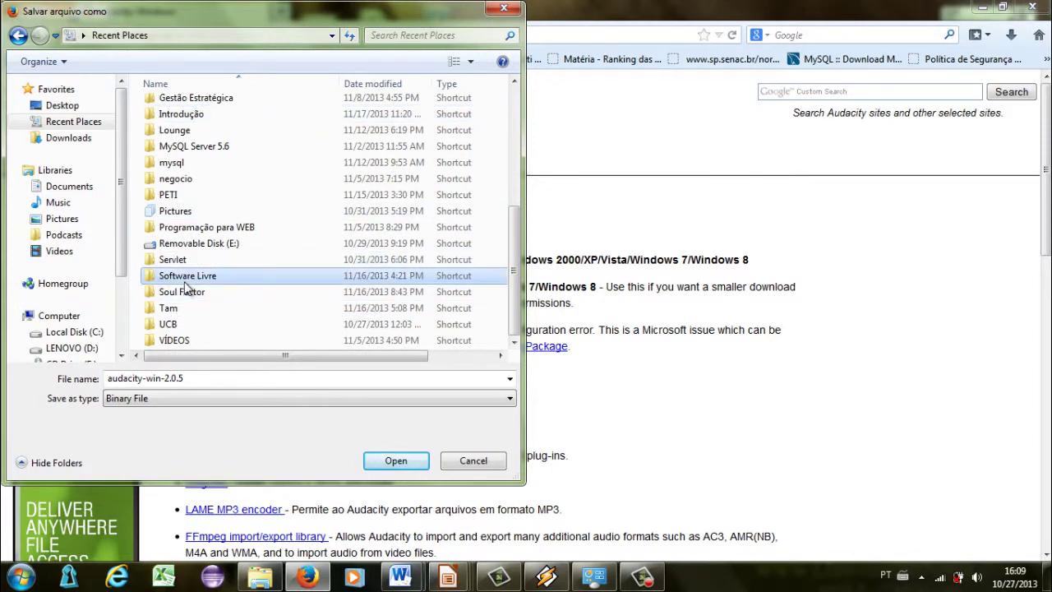
double_click(184, 279)
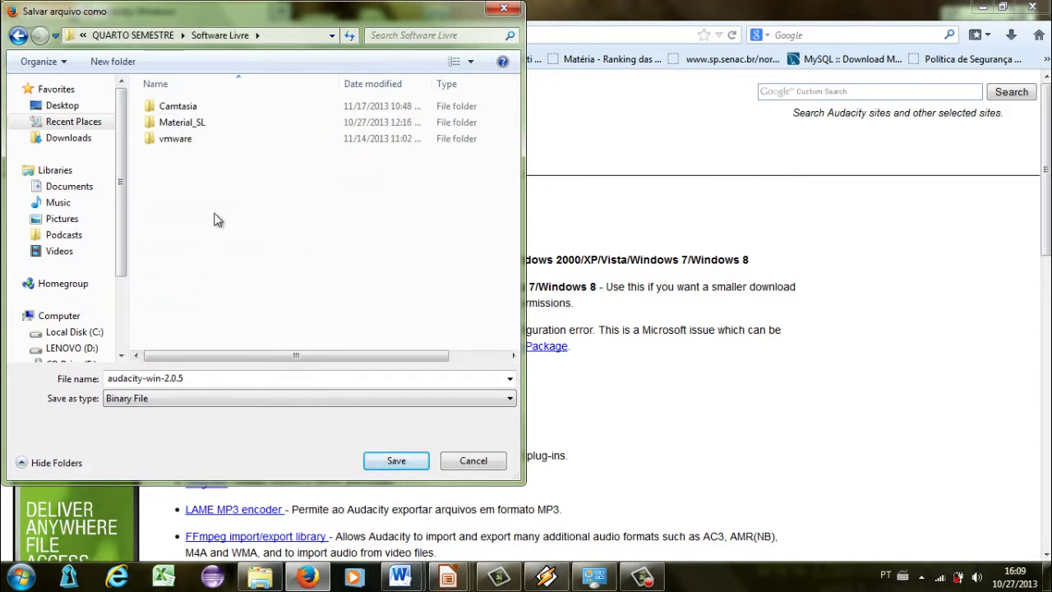
Create a folder named Audacity inside Software Livre and save the installer audacity-win-2.0.5 in it
right_click(168, 210)
mouse_move(276, 379)
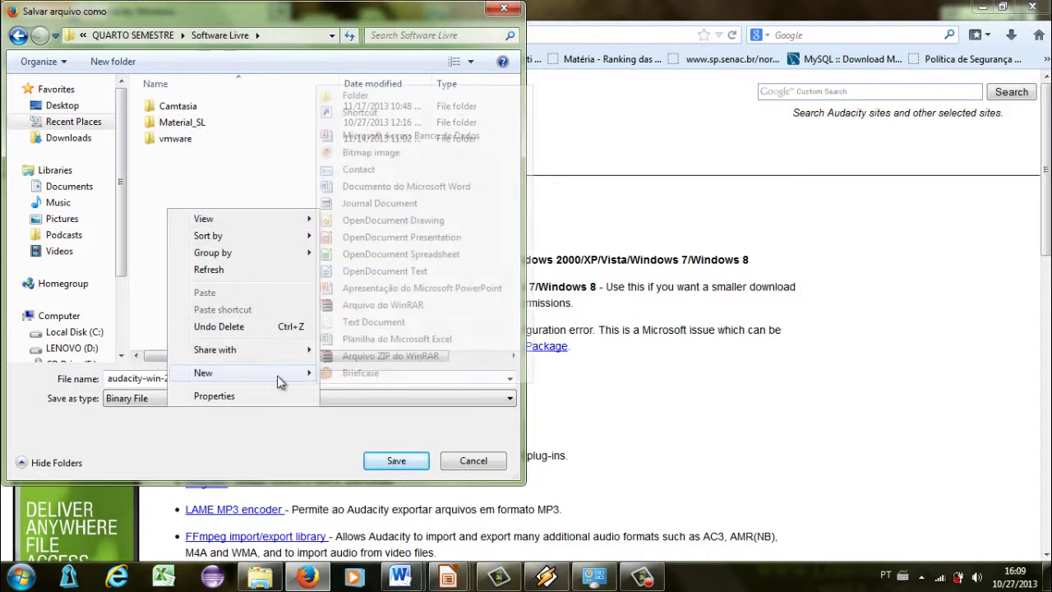
click(392, 99)
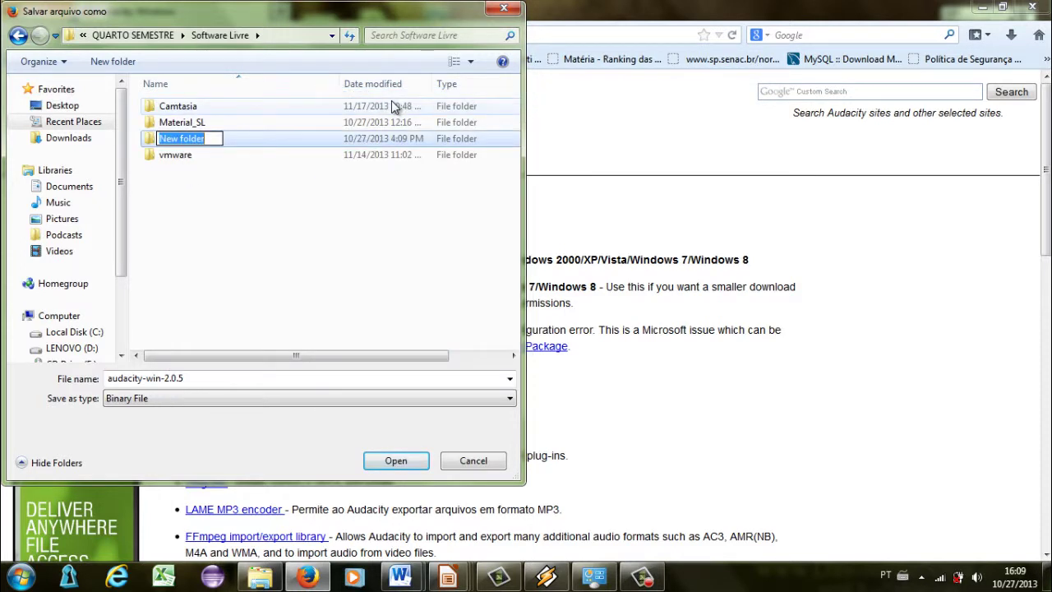
text(A)
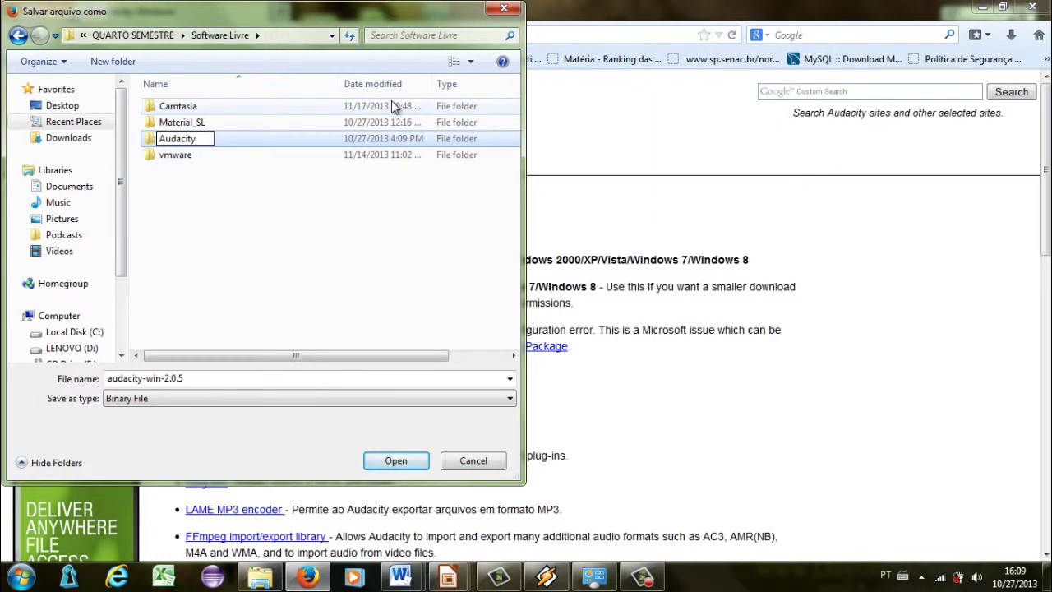
text(udacity)
key(Return)
double_click(393, 107)
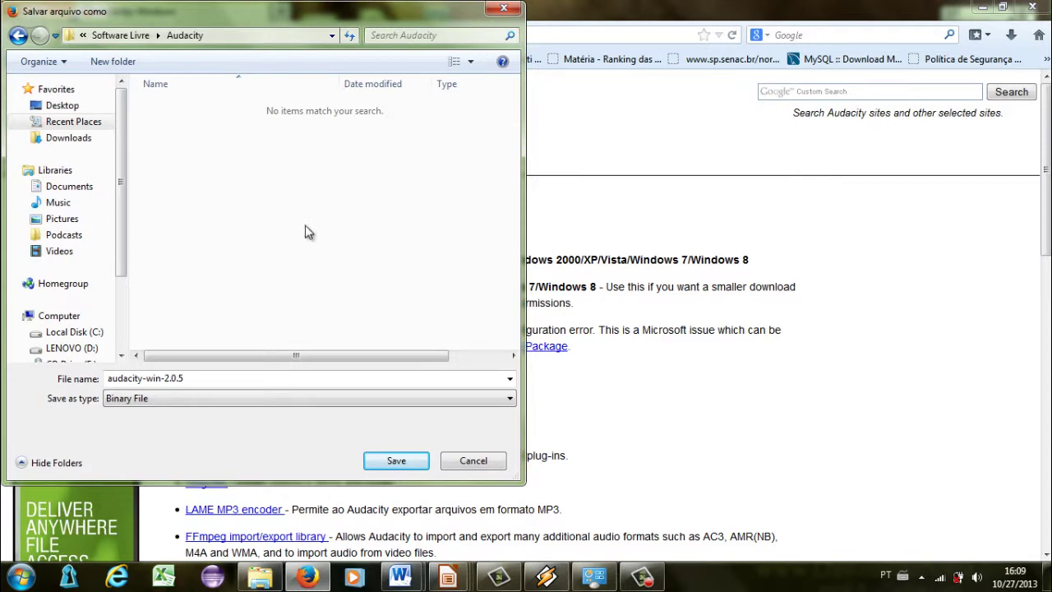
click(397, 460)
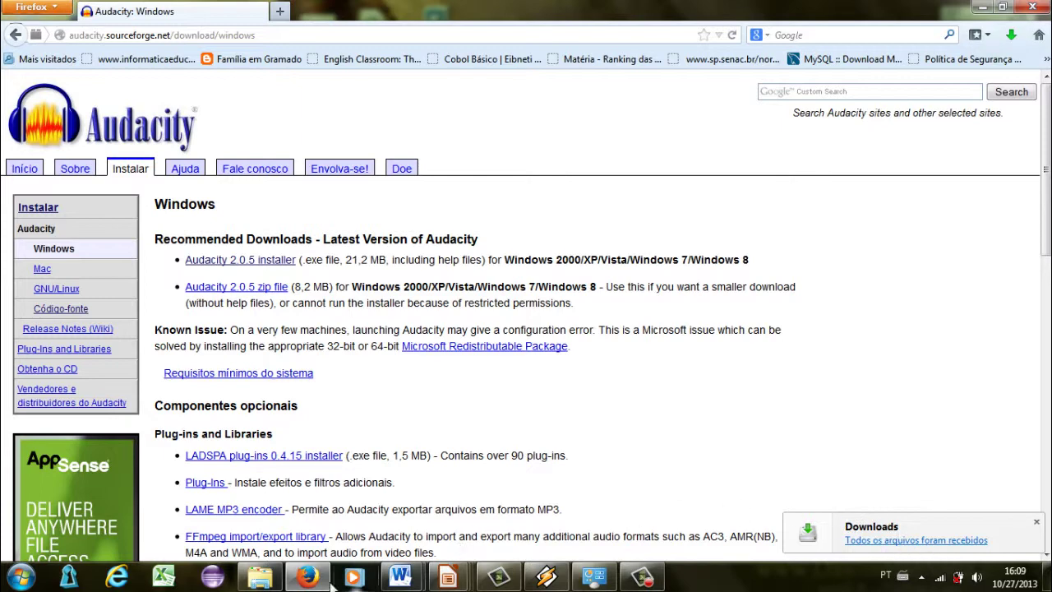
Switch to Windows Explorer, open the Audacity folder in Software Livre and run the audacity-win-2.0.5 installer, accepting the security warning
click(260, 577)
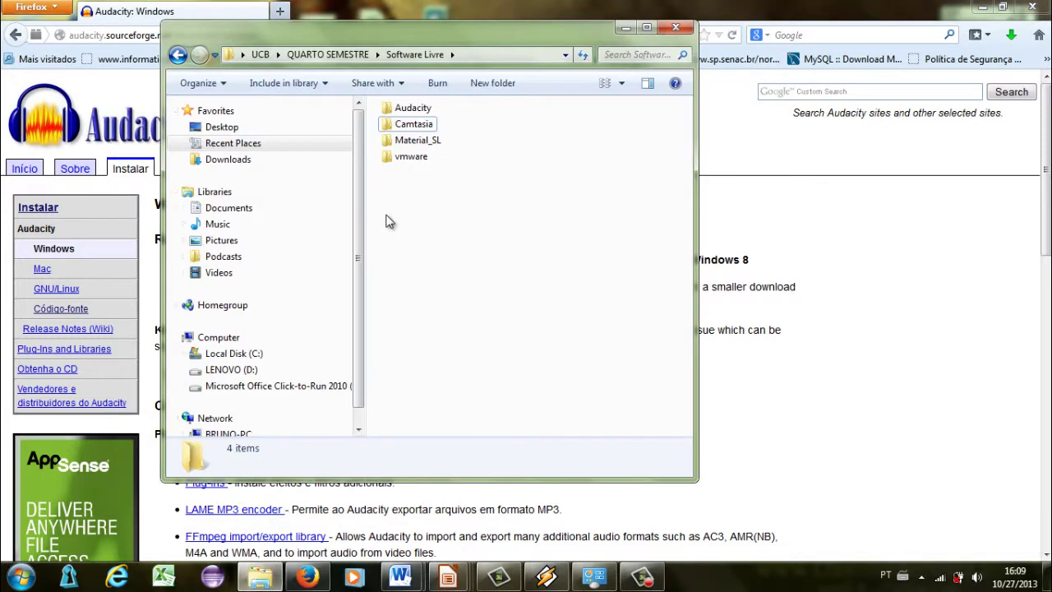
double_click(413, 111)
click(409, 133)
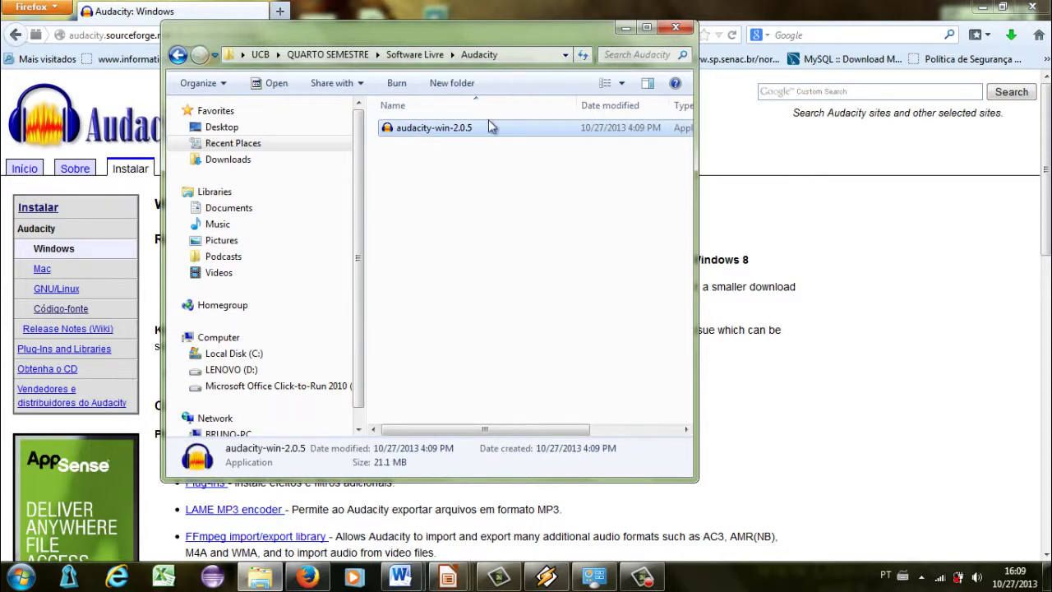
right_click(474, 137)
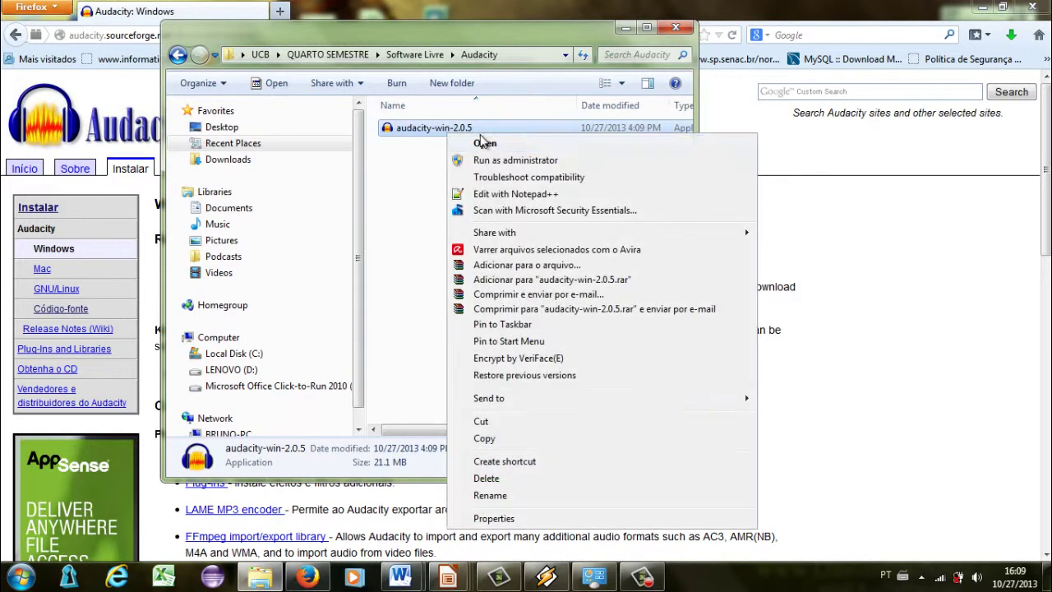
click(489, 145)
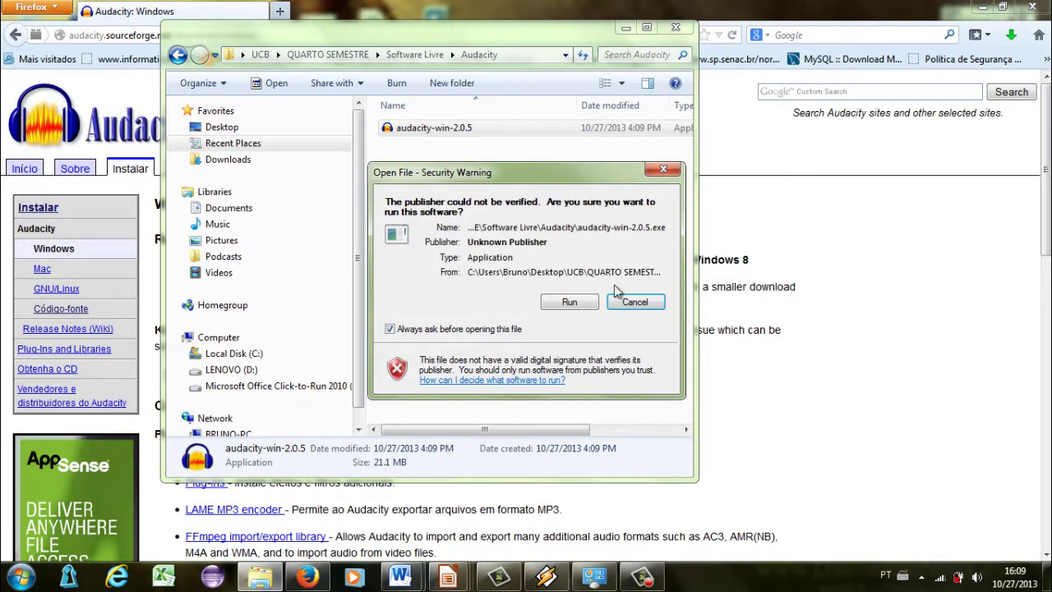
click(570, 302)
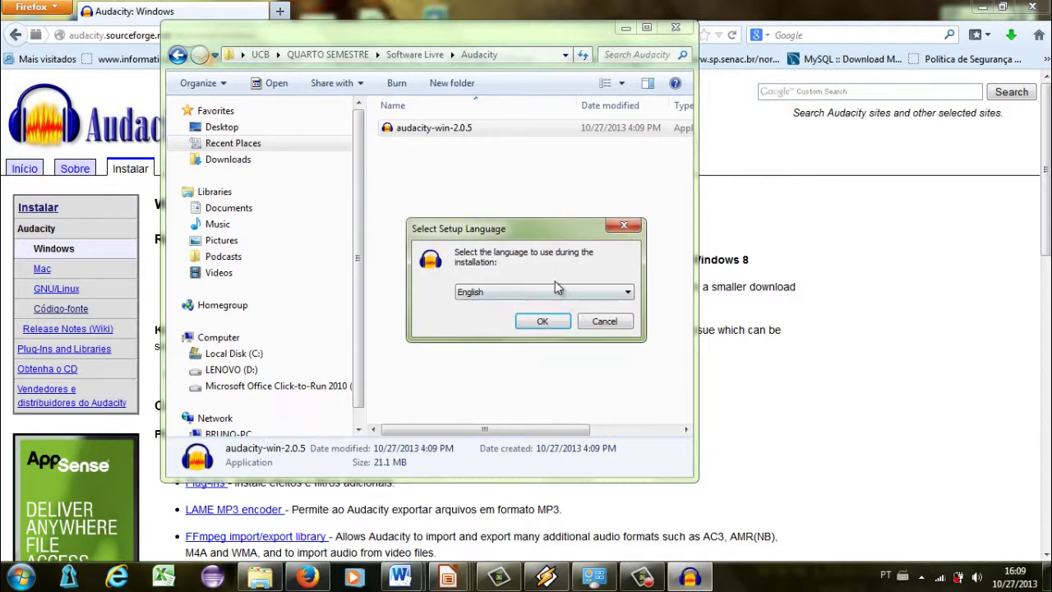
Set the setup language to Português (Brasil) and confirm it
click(612, 295)
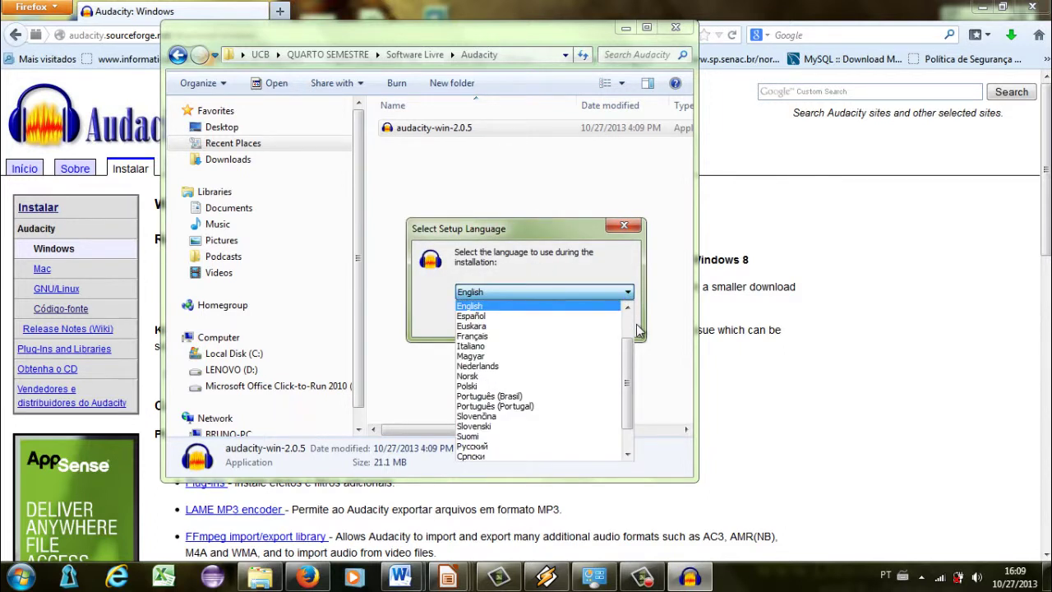
scroll(625, 382, down, 1)
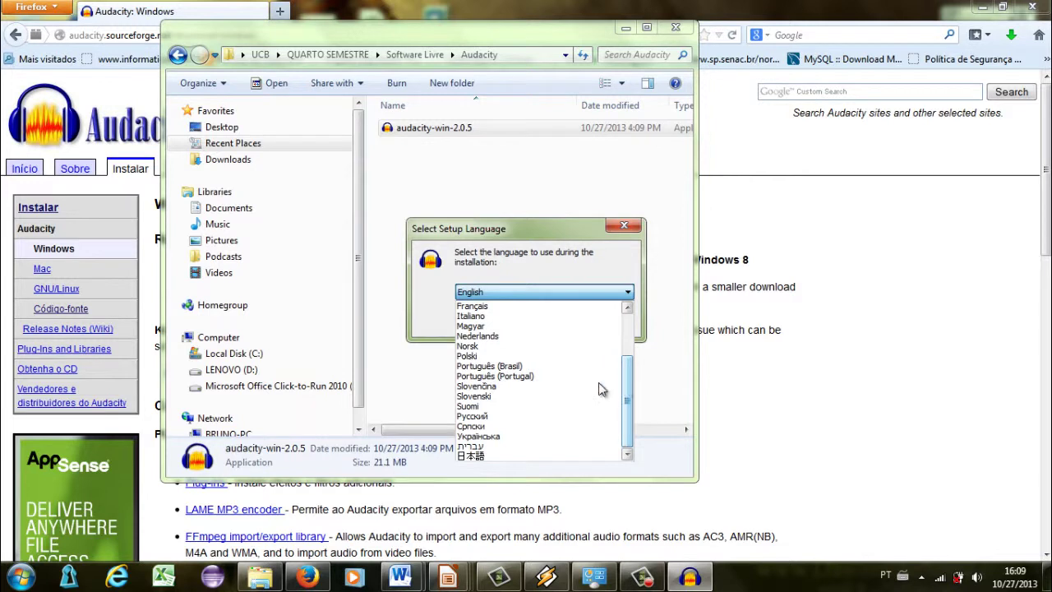
drag(627, 421, 627, 391)
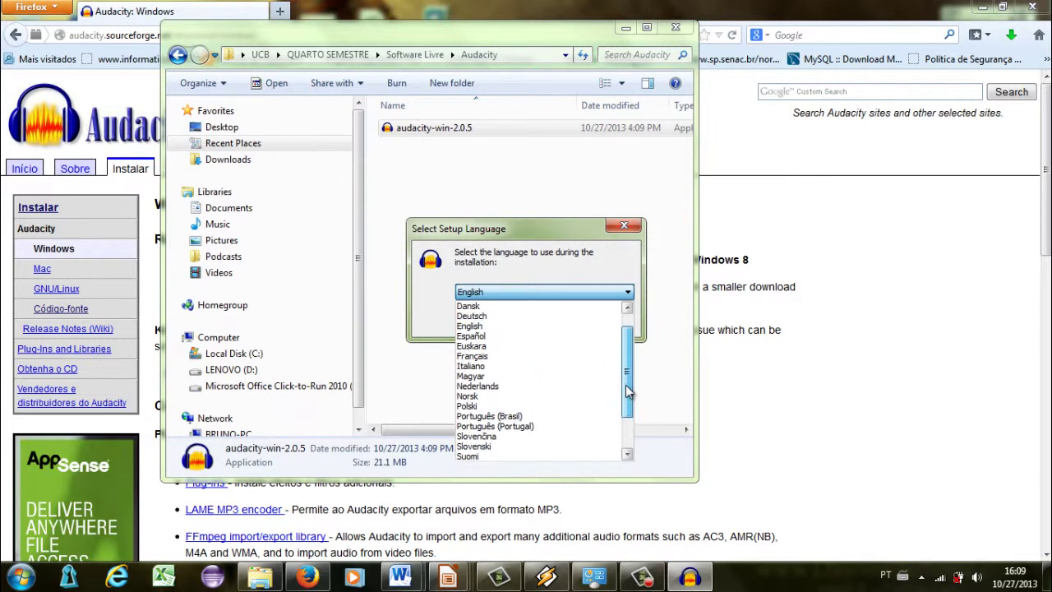
click(493, 416)
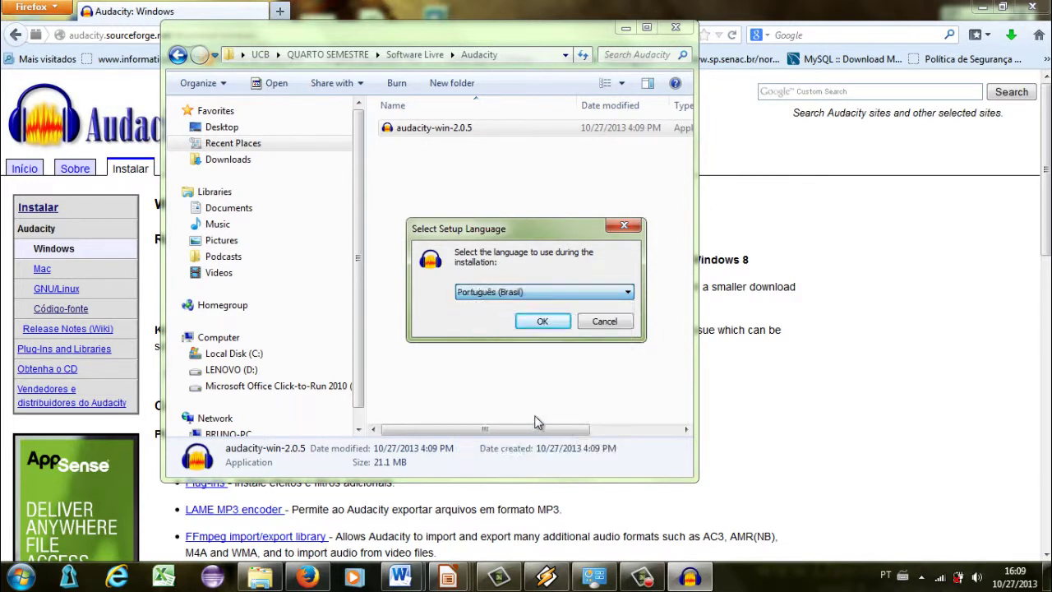
click(559, 324)
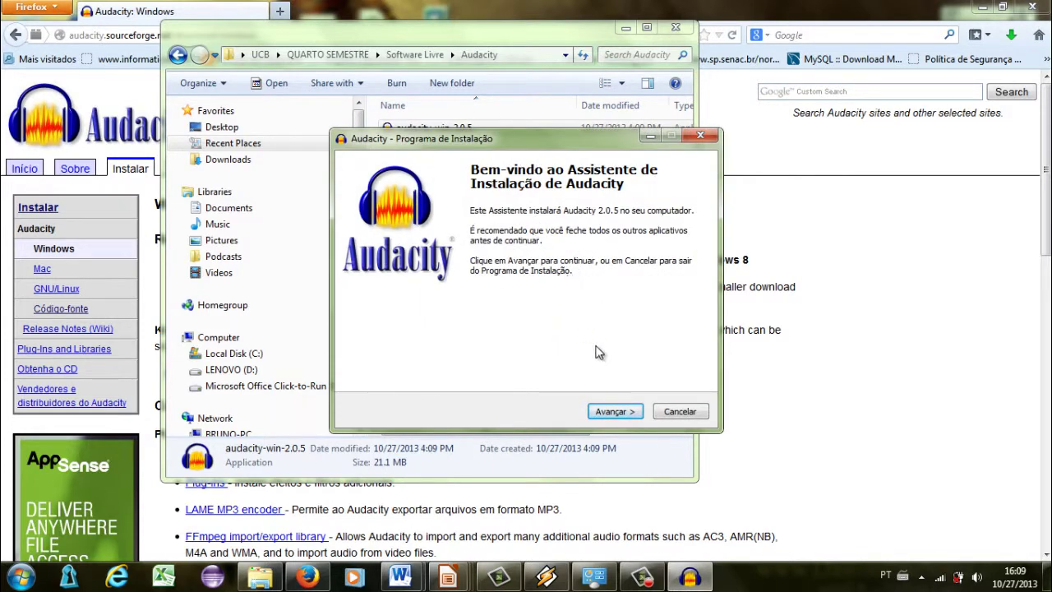
Start the installation, keeping the destination C:\Program Files (x86)\Audacity and the option to create a desktop icon
click(606, 415)
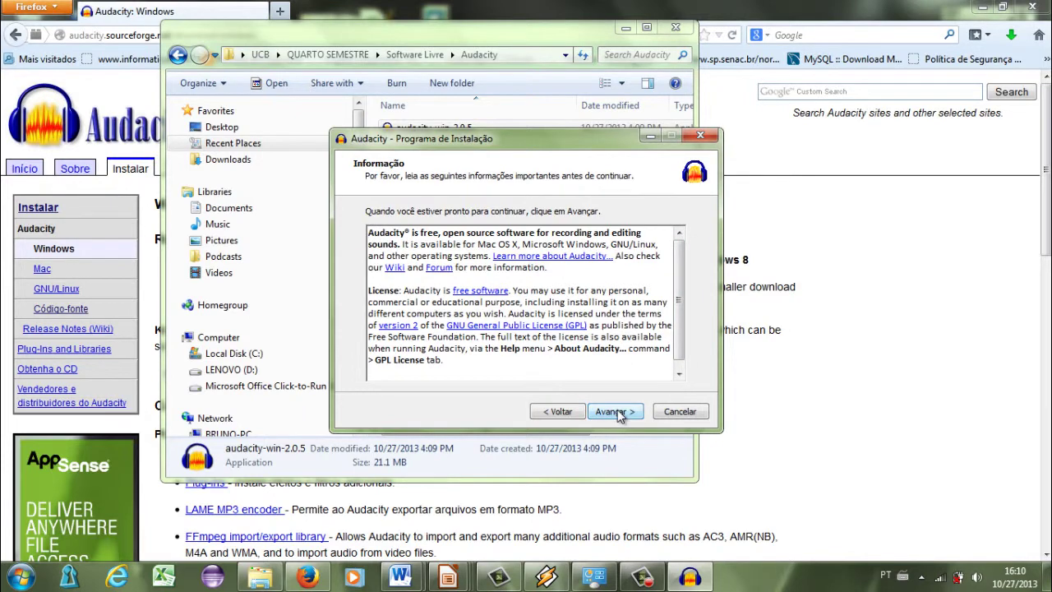
click(619, 413)
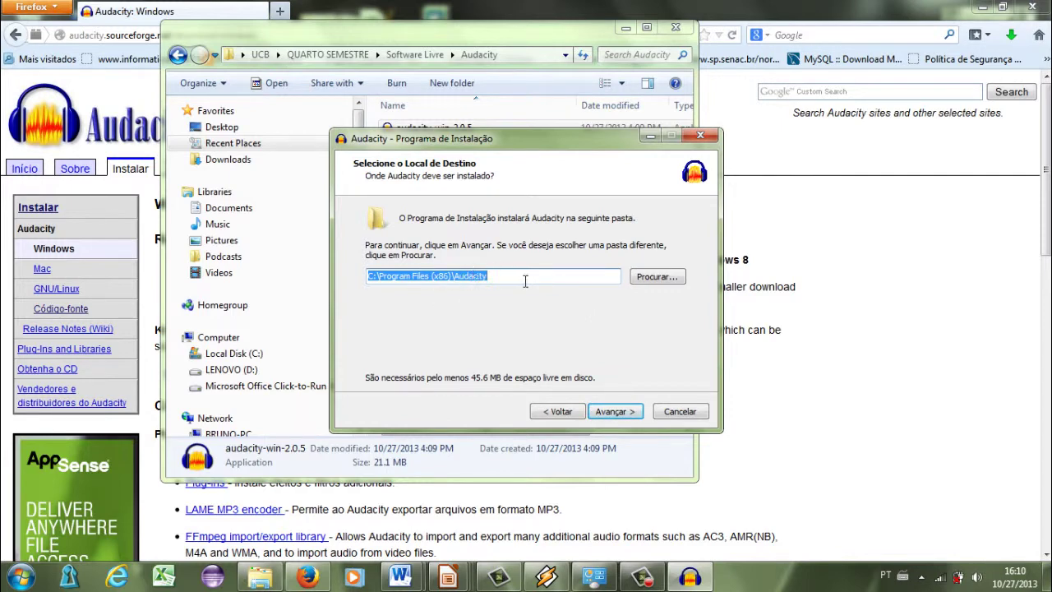
click(609, 411)
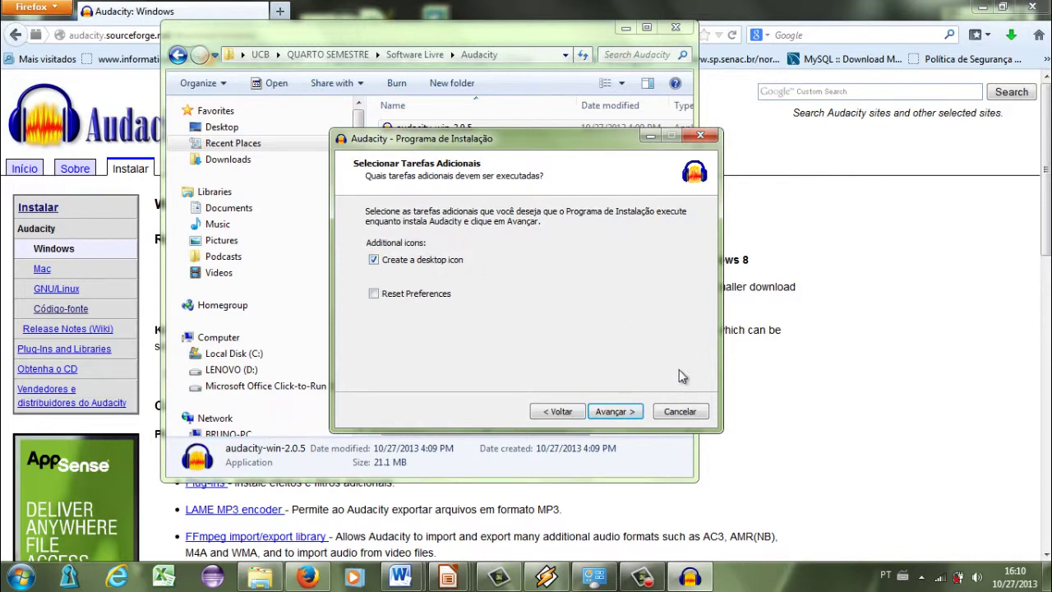
click(630, 413)
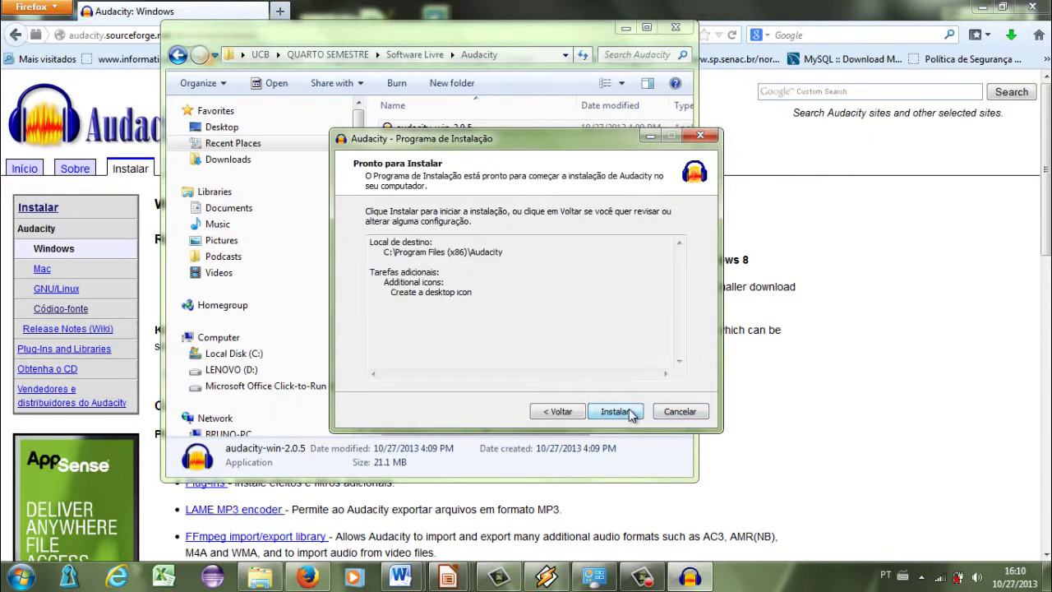
drag(371, 241, 501, 252)
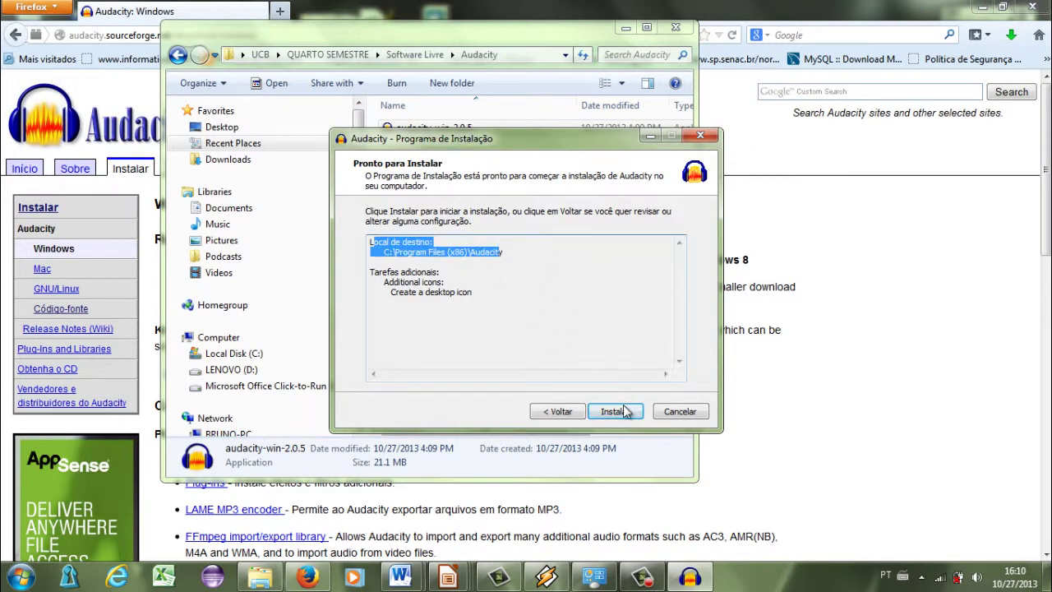
click(625, 411)
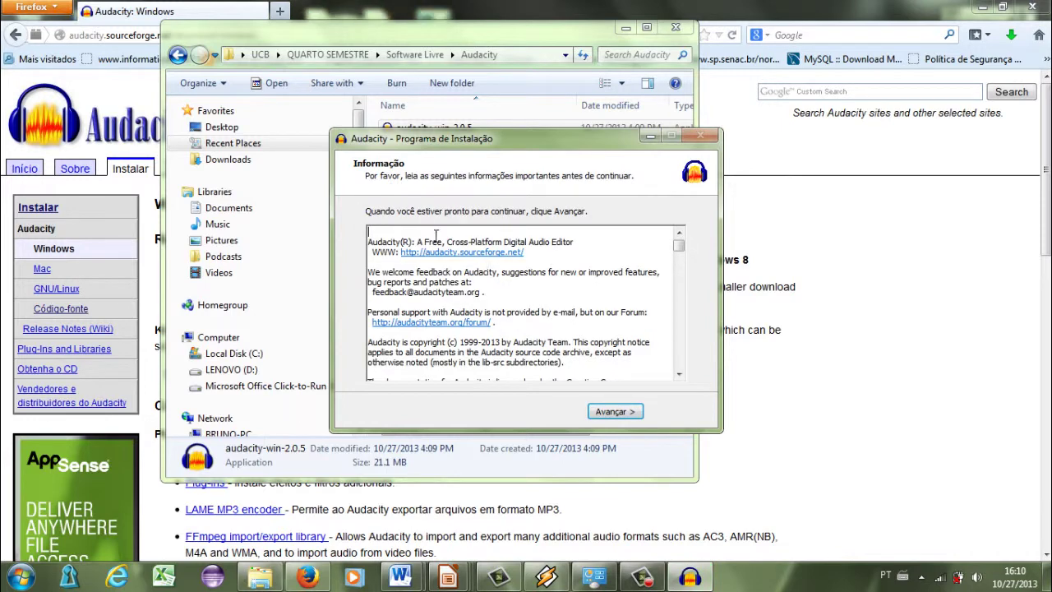
Skim the closing readme information and finish the setup wizard with Launch Audacity left enabled
scroll(611, 299, down, 3)
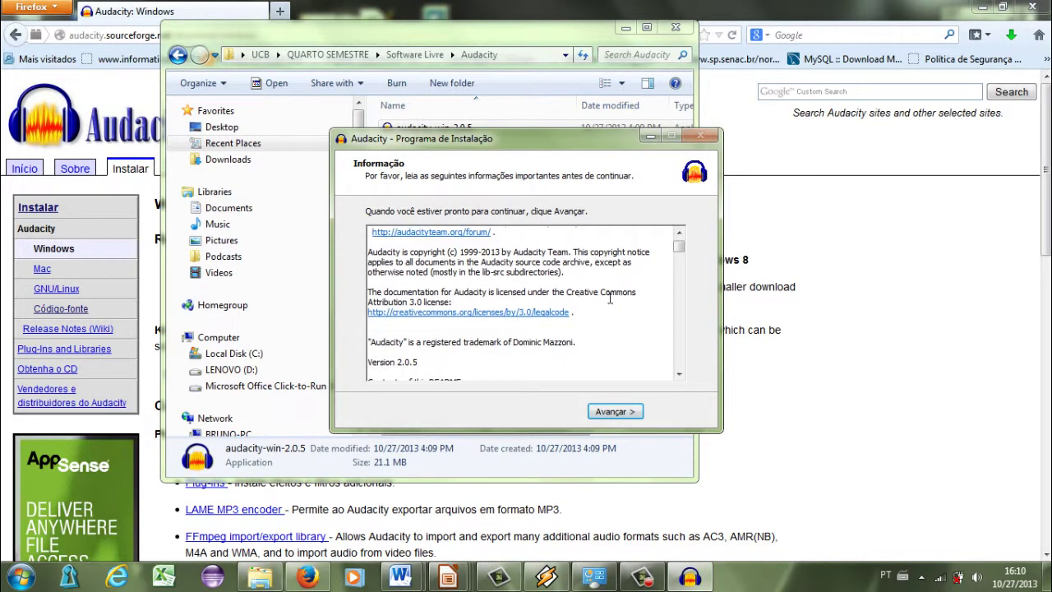
scroll(603, 306, up, 3)
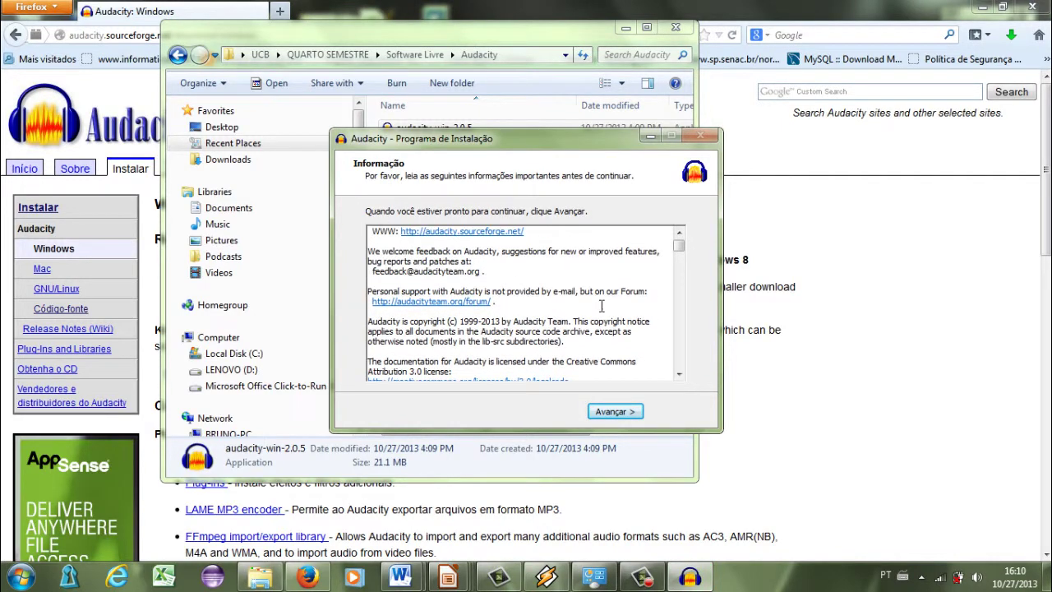
click(614, 411)
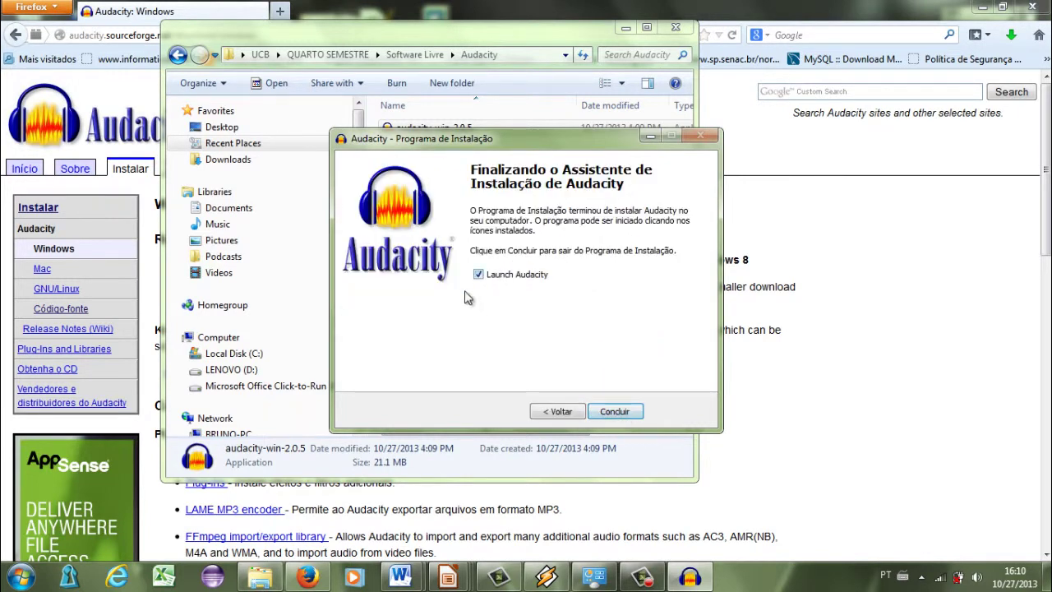
click(618, 411)
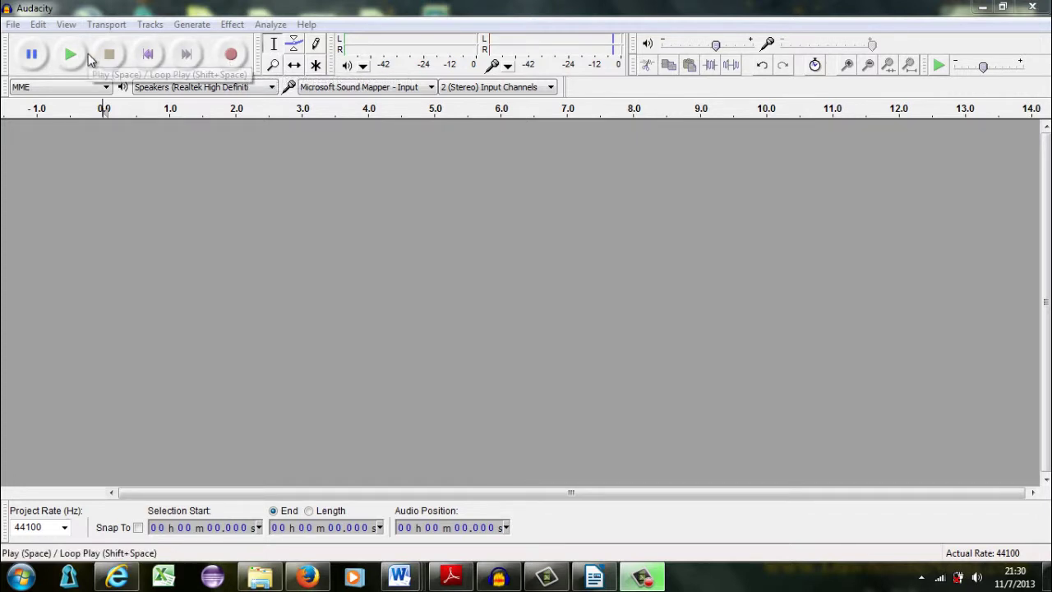
Examine the file, track, generator and effect commands, the Envelope, Draw, Time Shift and Multi-Tool modes, and the level meters
click(13, 25)
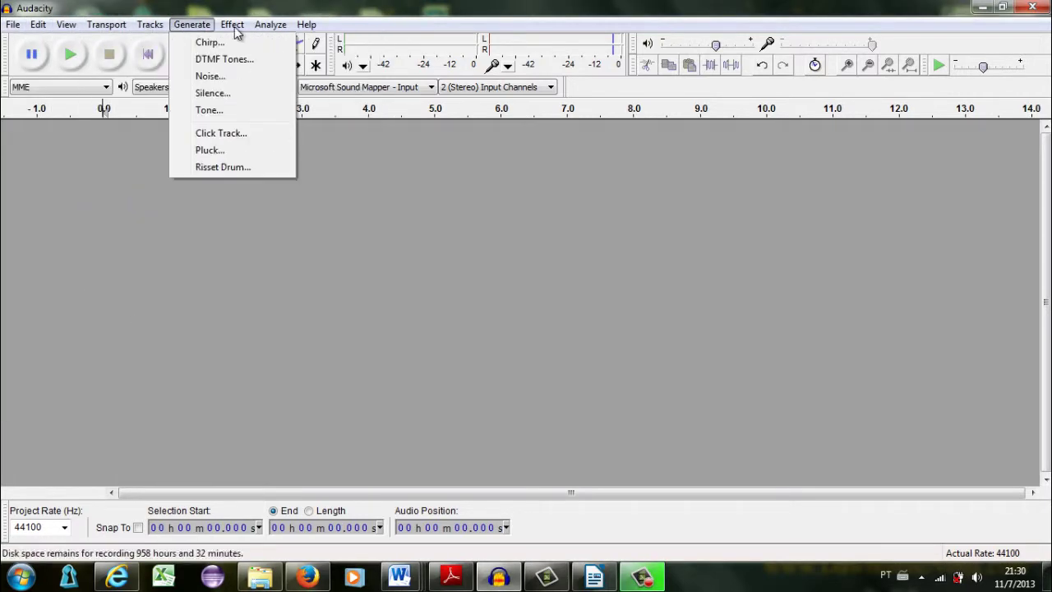
mouse_move(138, 30)
mouse_move(15, 30)
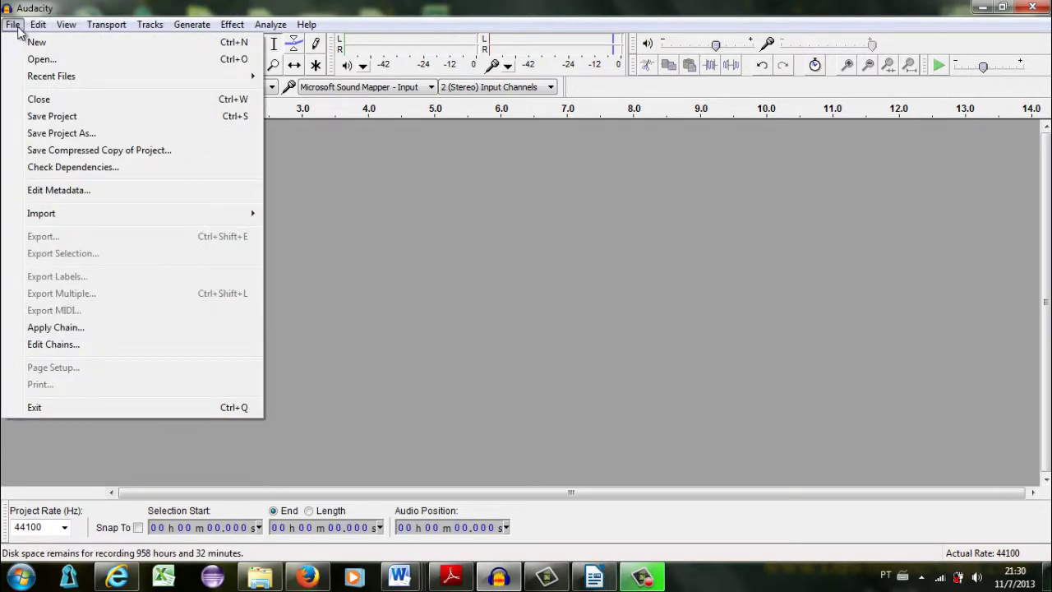
mouse_move(66, 28)
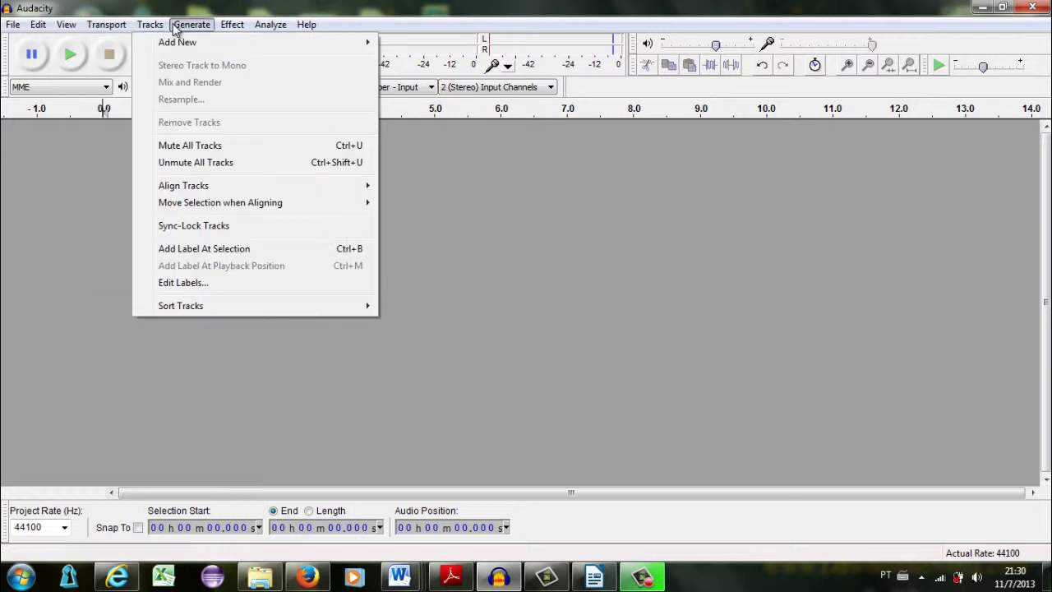
mouse_move(180, 28)
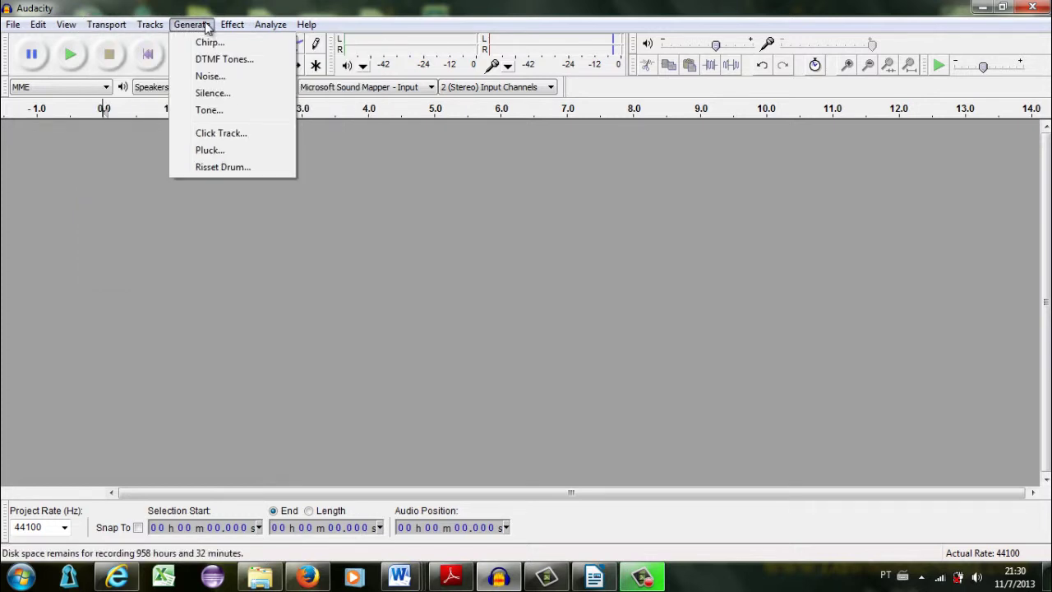
mouse_move(230, 27)
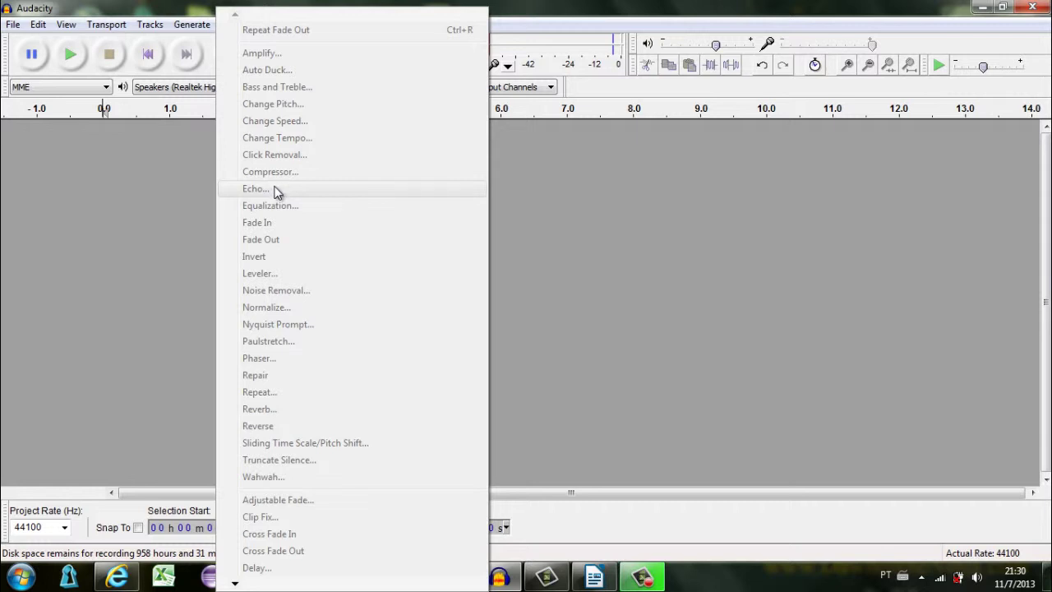
click(135, 178)
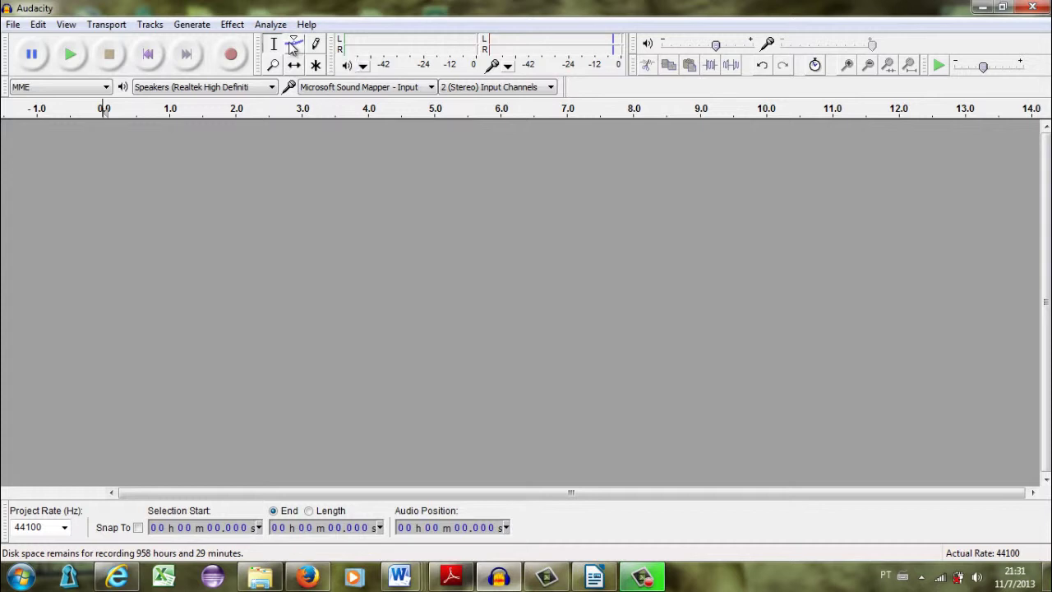
click(293, 48)
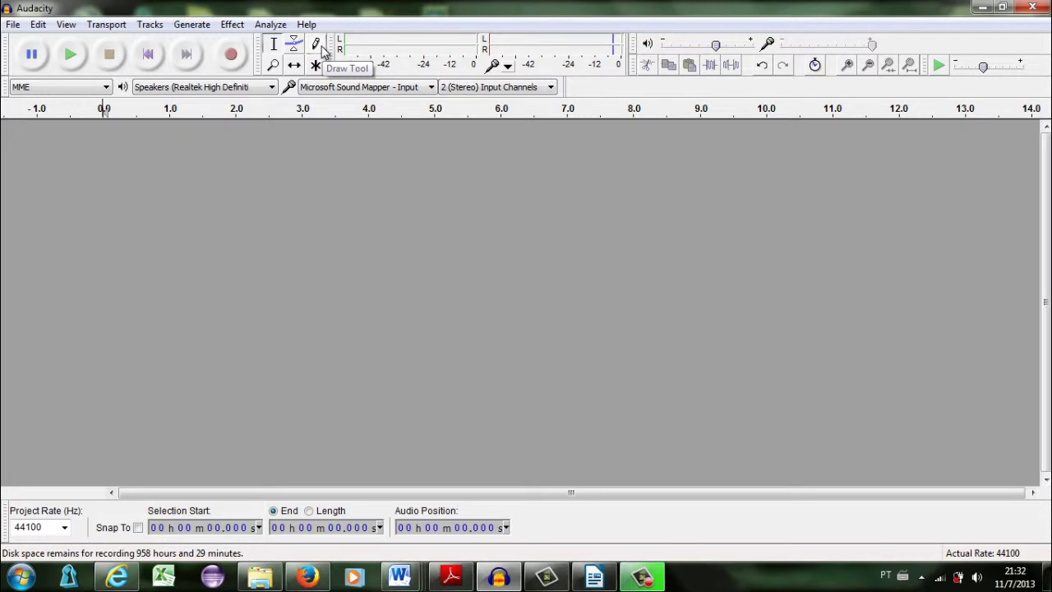
click(320, 46)
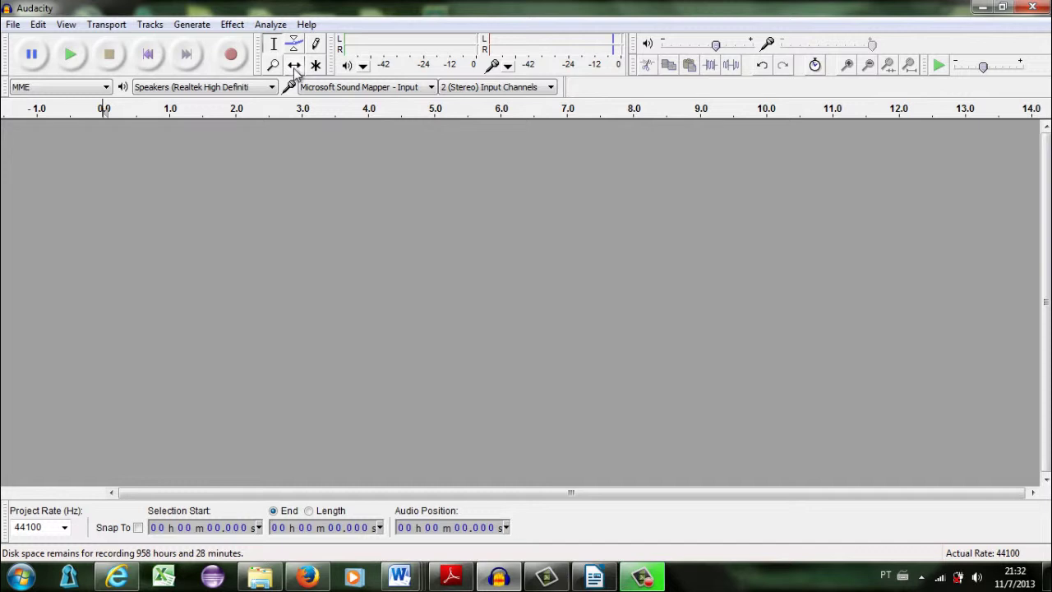
click(315, 66)
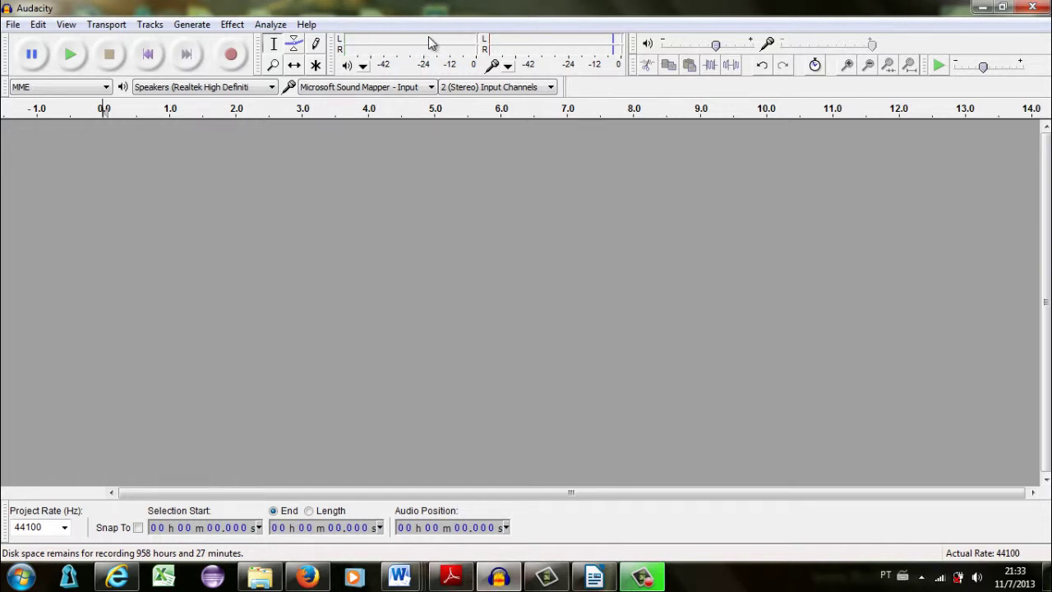
click(557, 45)
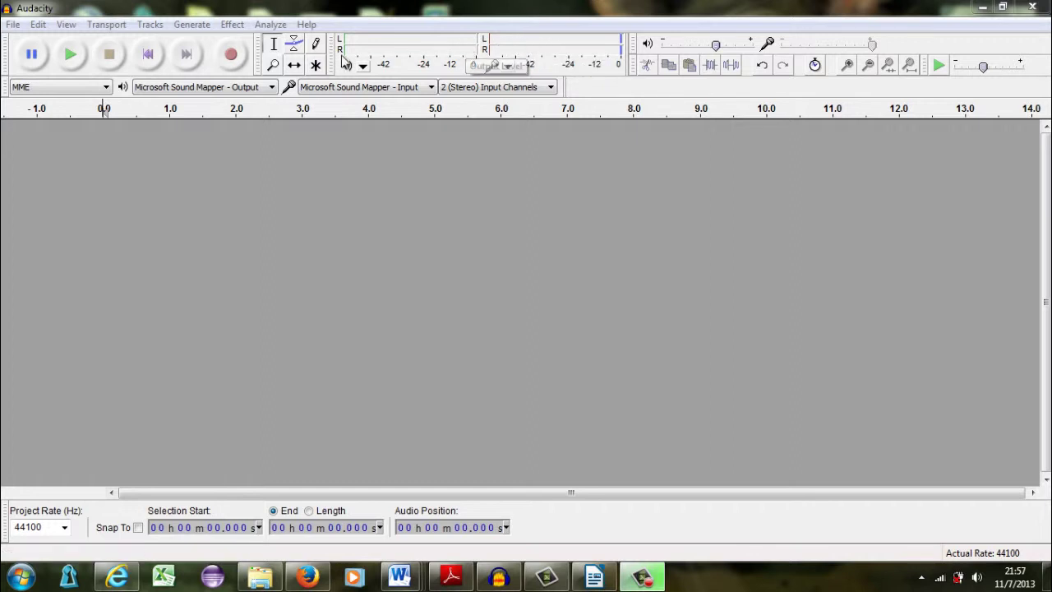
Record a stereo voice track about 5 seconds long and slightly reduce the track's display height
click(231, 58)
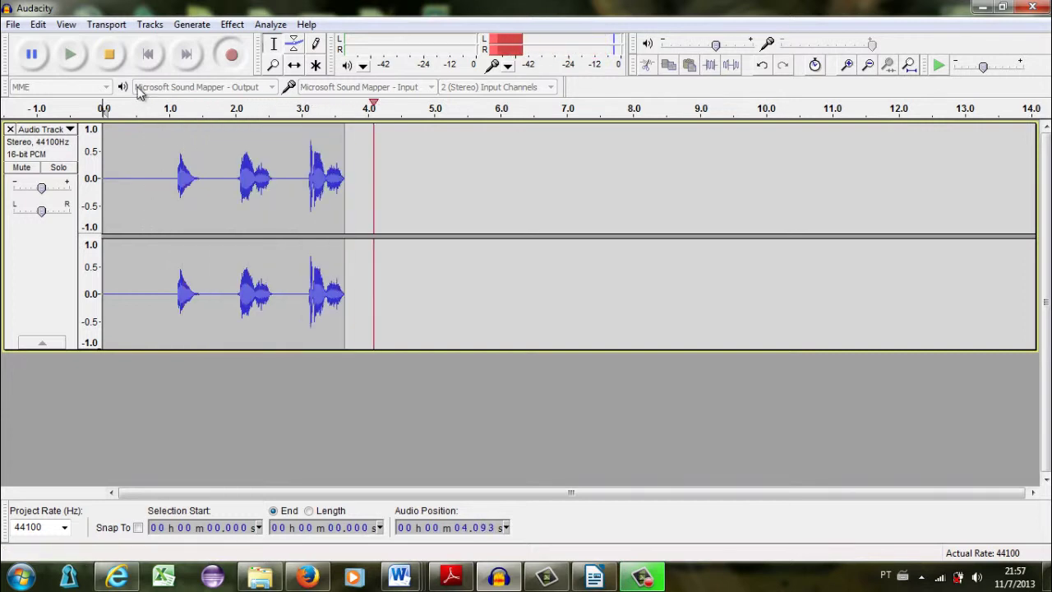
click(109, 54)
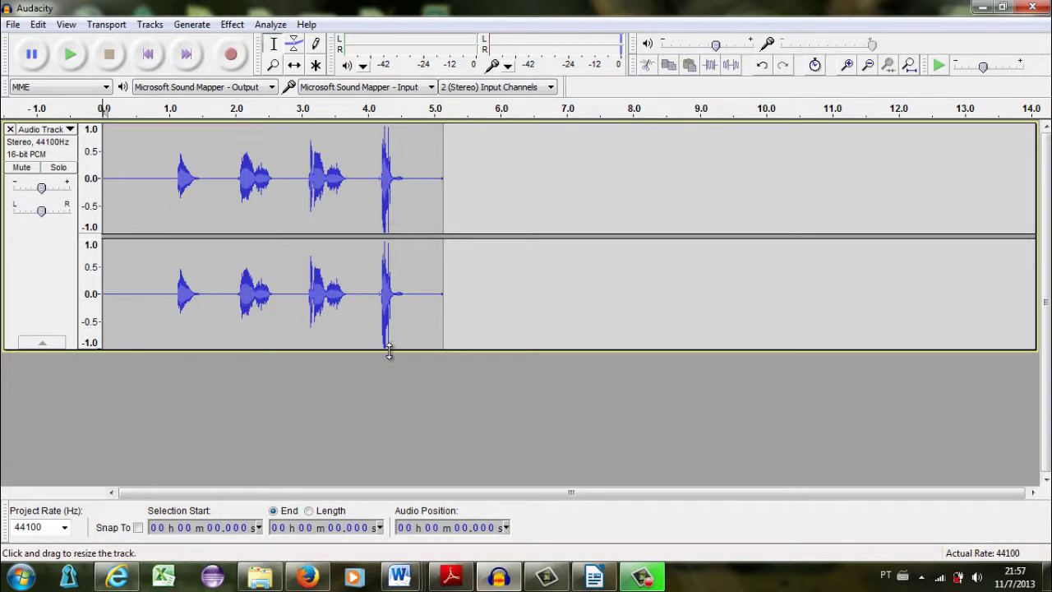
drag(388, 350, 388, 304)
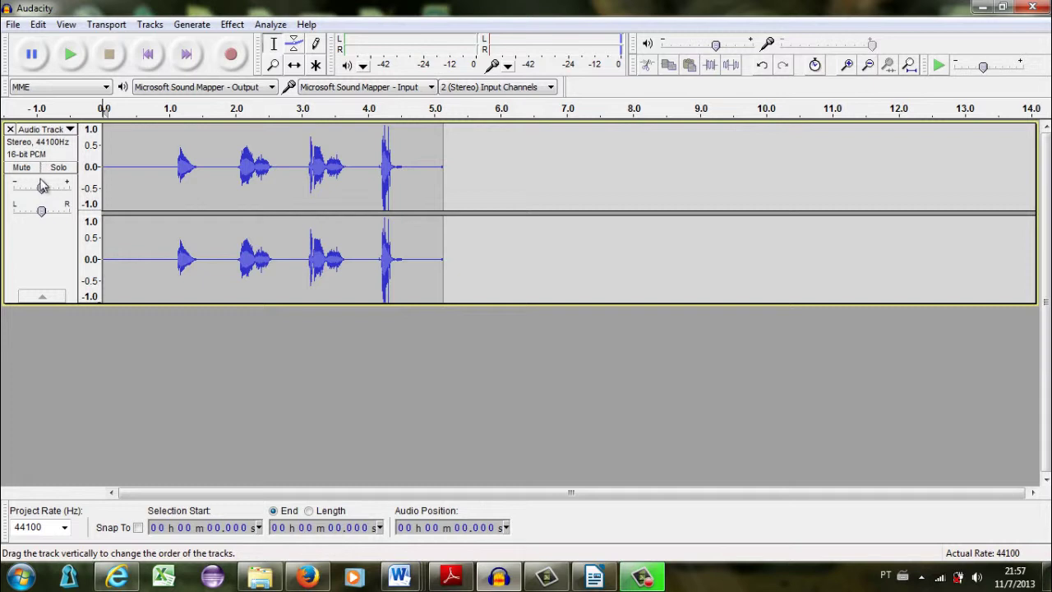
Rename the recorded audio track as Voz
click(70, 131)
click(54, 146)
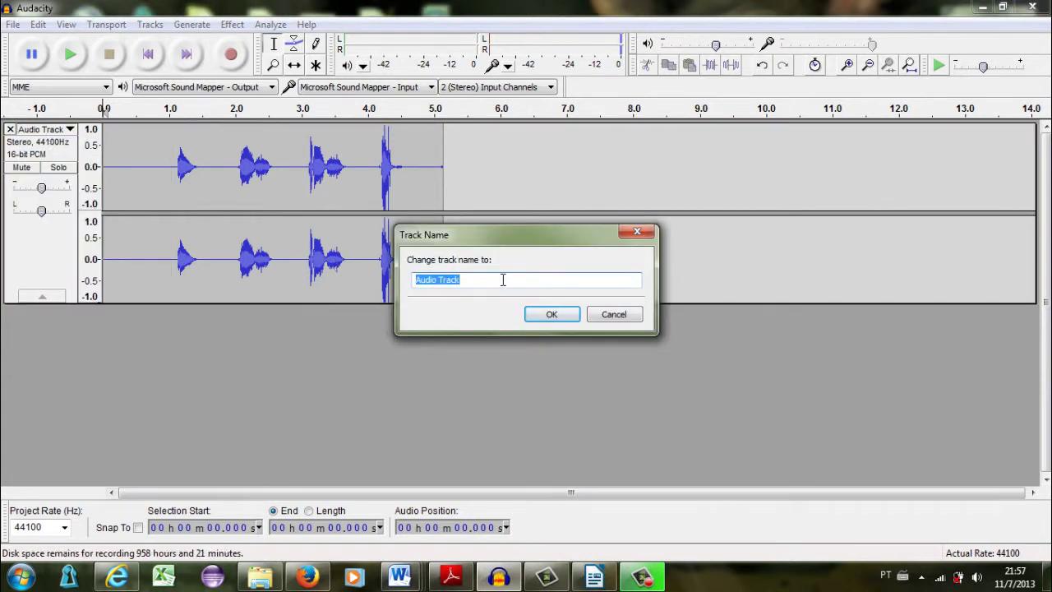
text(Voz)
click(536, 315)
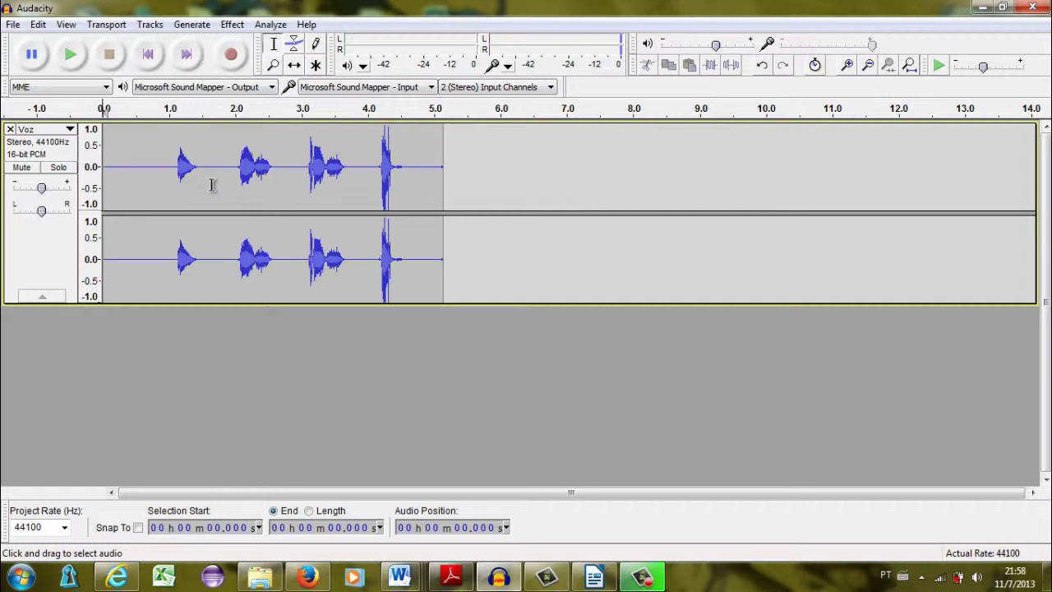
Copy the first sound, from about 0.98 s to 1.64 s, paste it over about 2.84–2.93 s, and place the cursor at about 0.6 s
drag(212, 185, 167, 192)
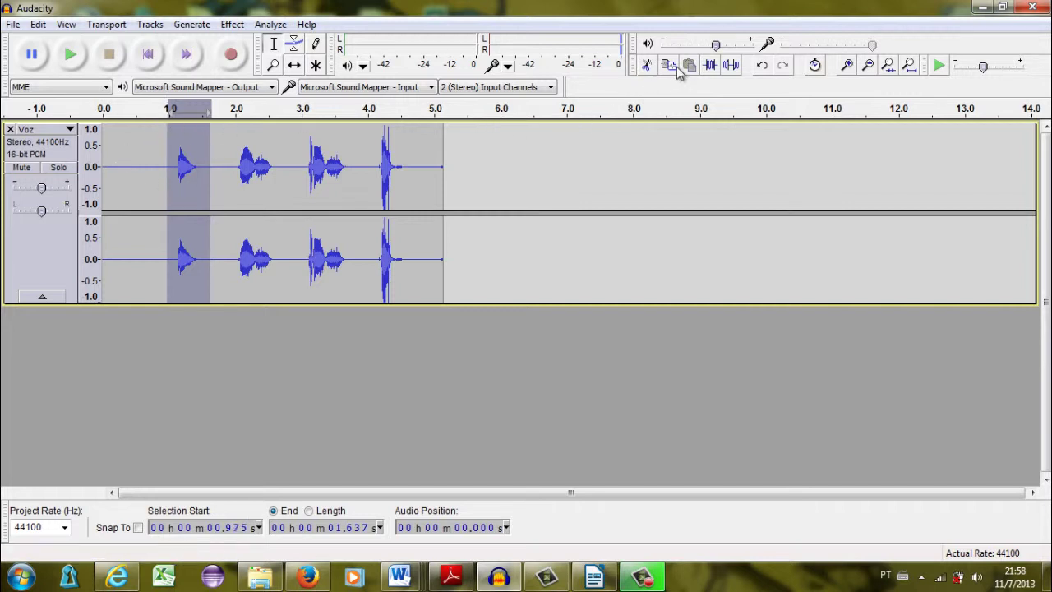
click(291, 189)
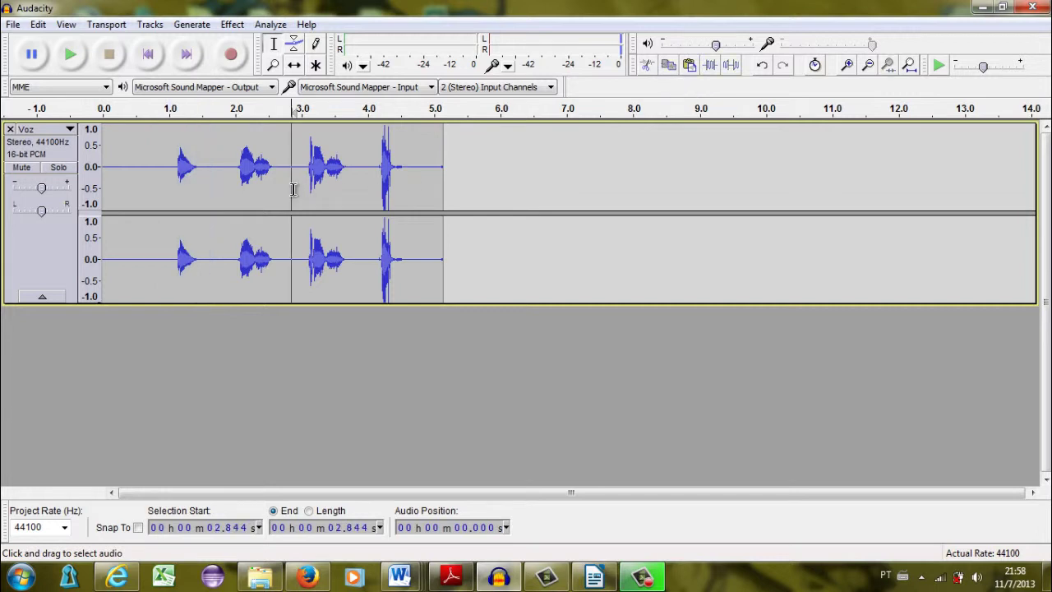
drag(292, 189, 298, 189)
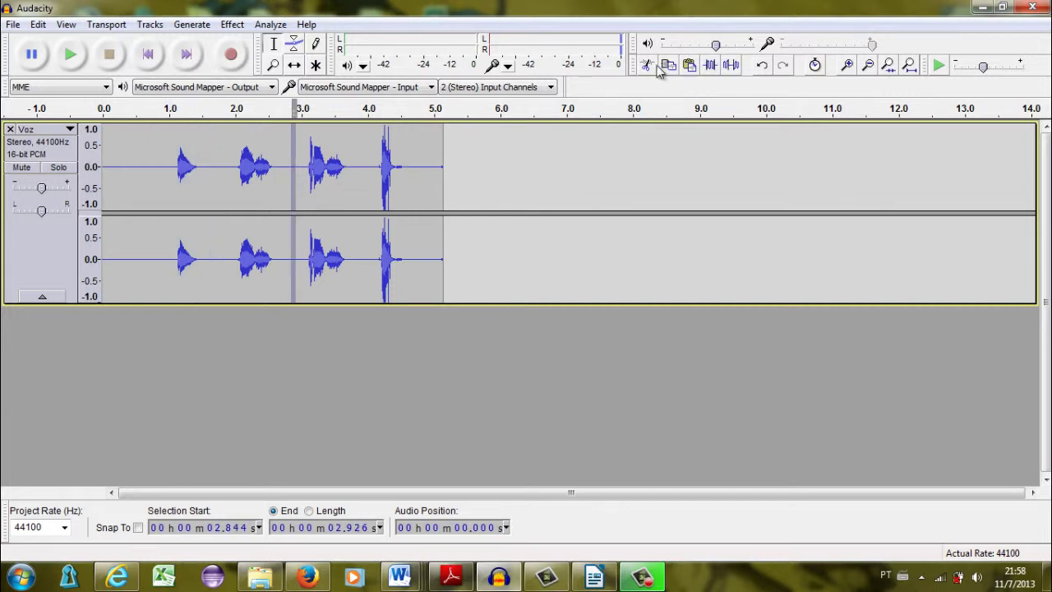
click(690, 65)
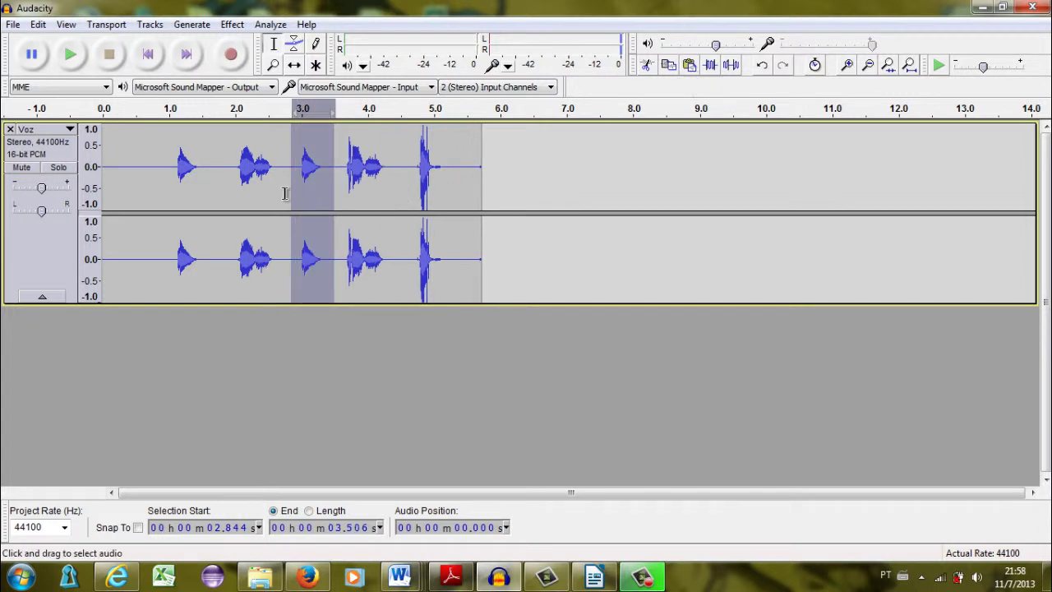
click(144, 202)
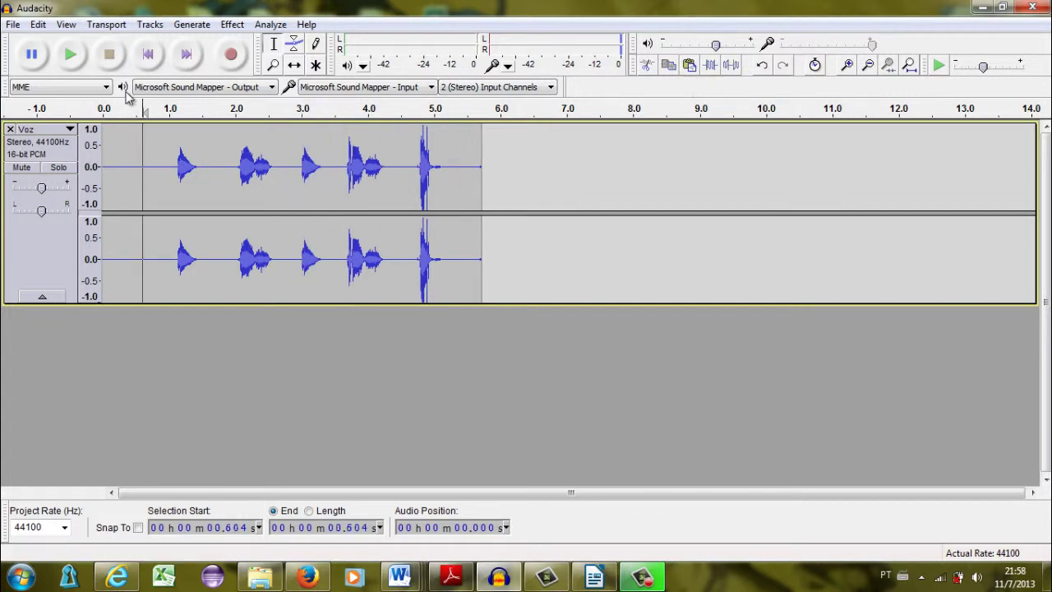
Play the Voz track from about 0.6 s and cut the pasted sound between about 2.87 s and 3.43 s
click(71, 54)
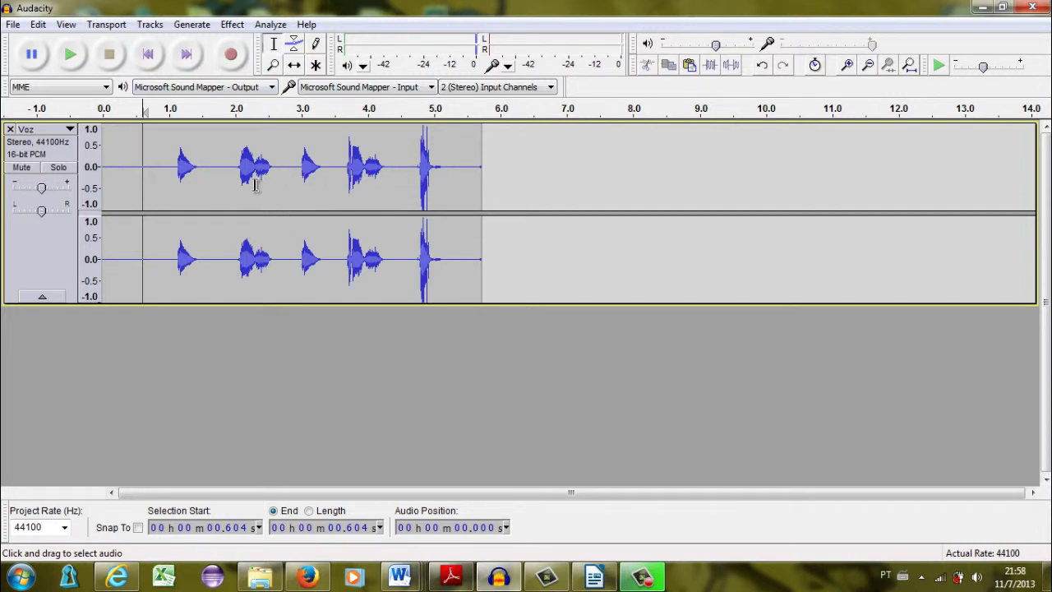
drag(329, 190, 294, 197)
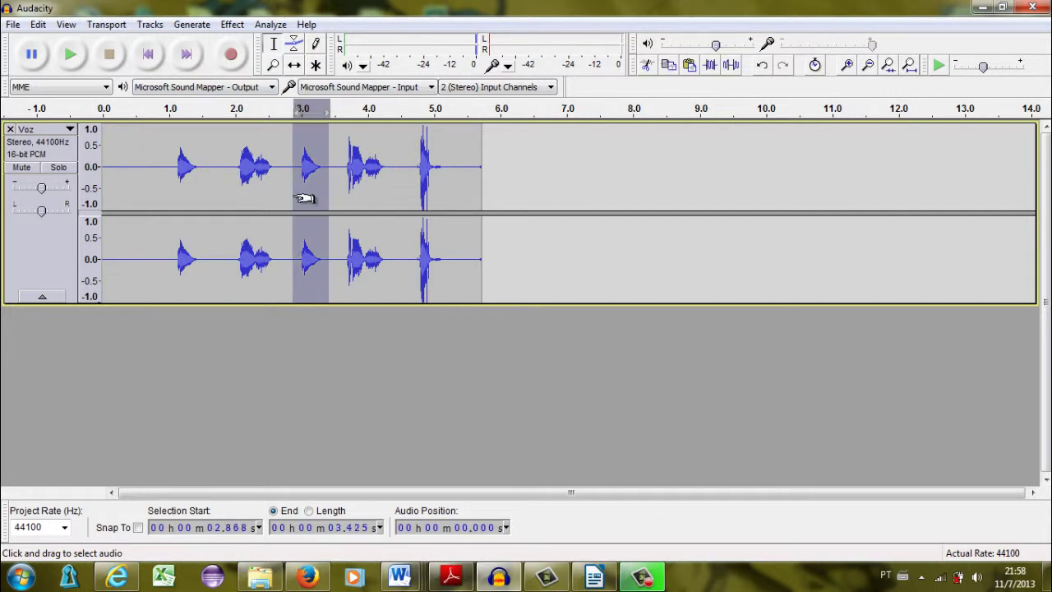
click(649, 66)
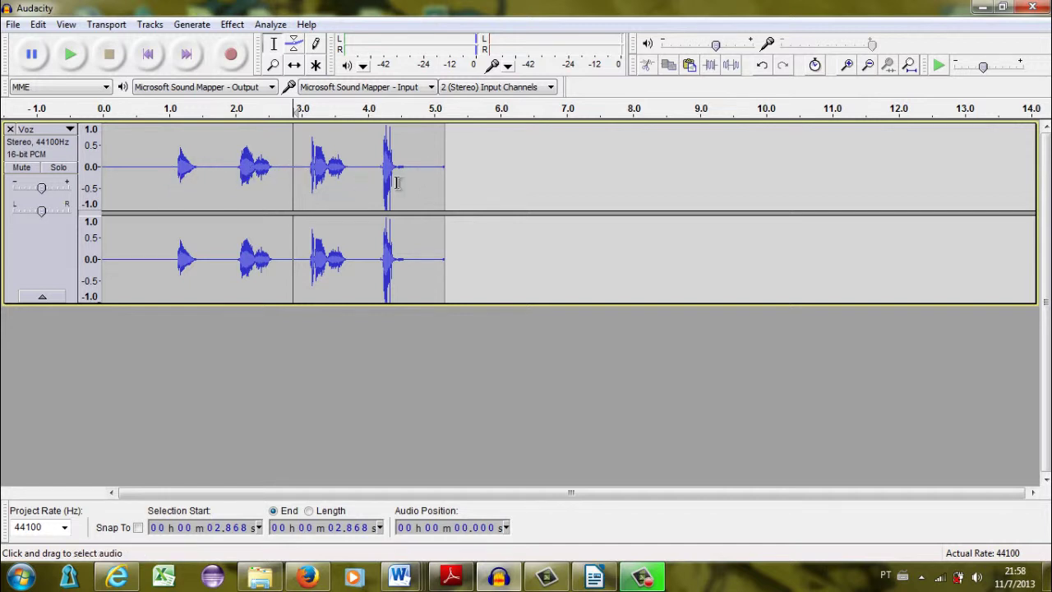
Apply Paulstretch to the audio from about 1.0 s to 4.68 s, with stretch factor 5 and time resolution 0.25 seconds
drag(411, 191, 168, 204)
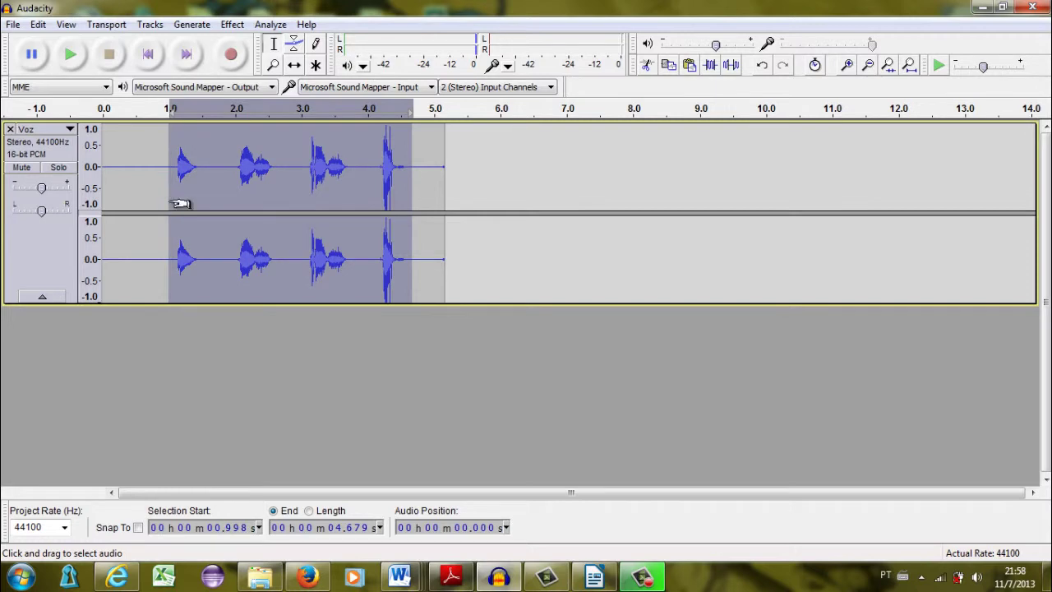
click(233, 25)
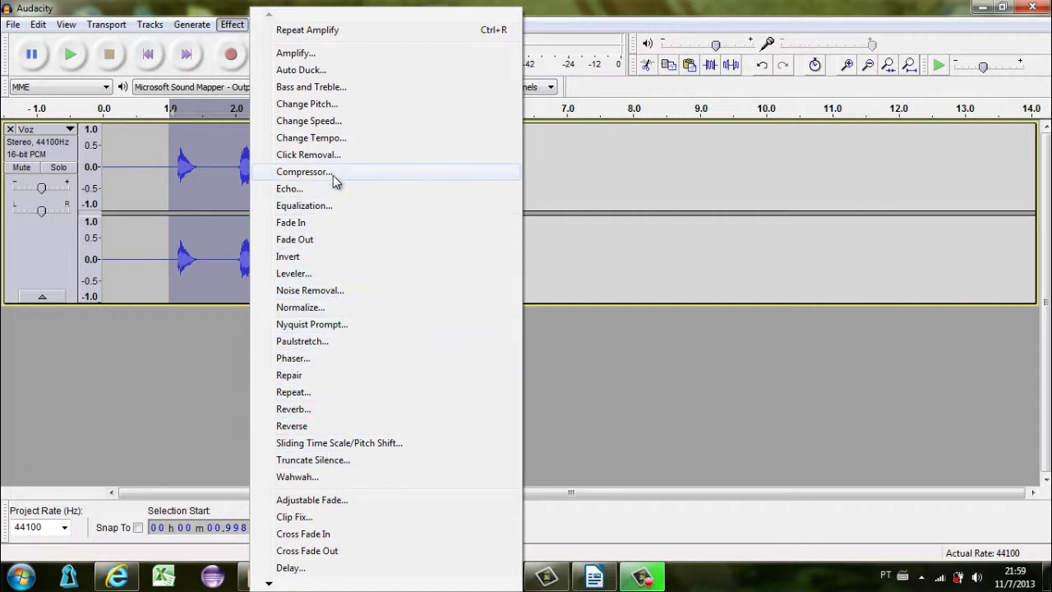
click(326, 345)
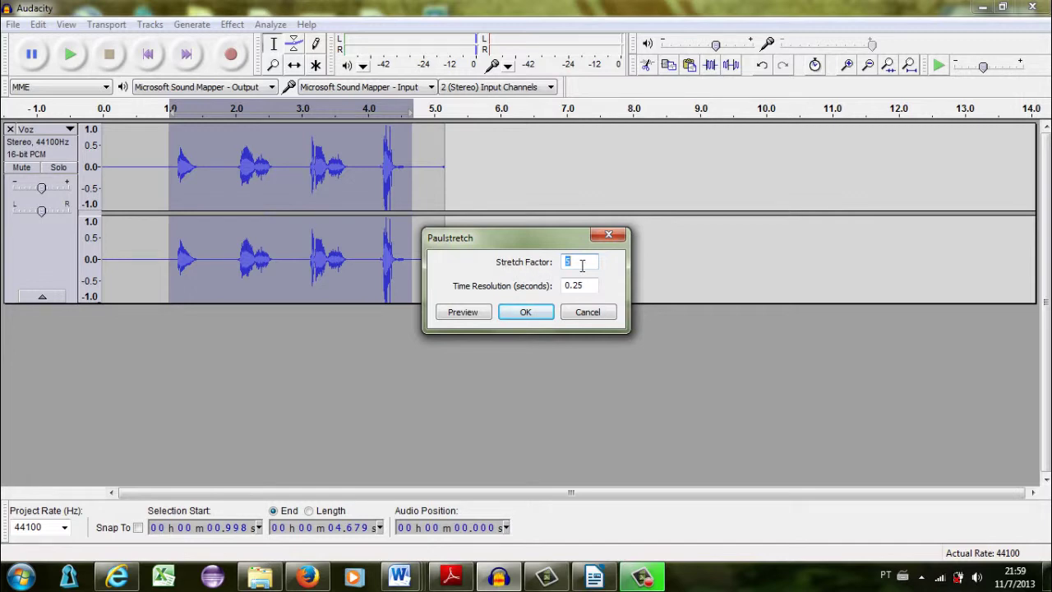
click(516, 317)
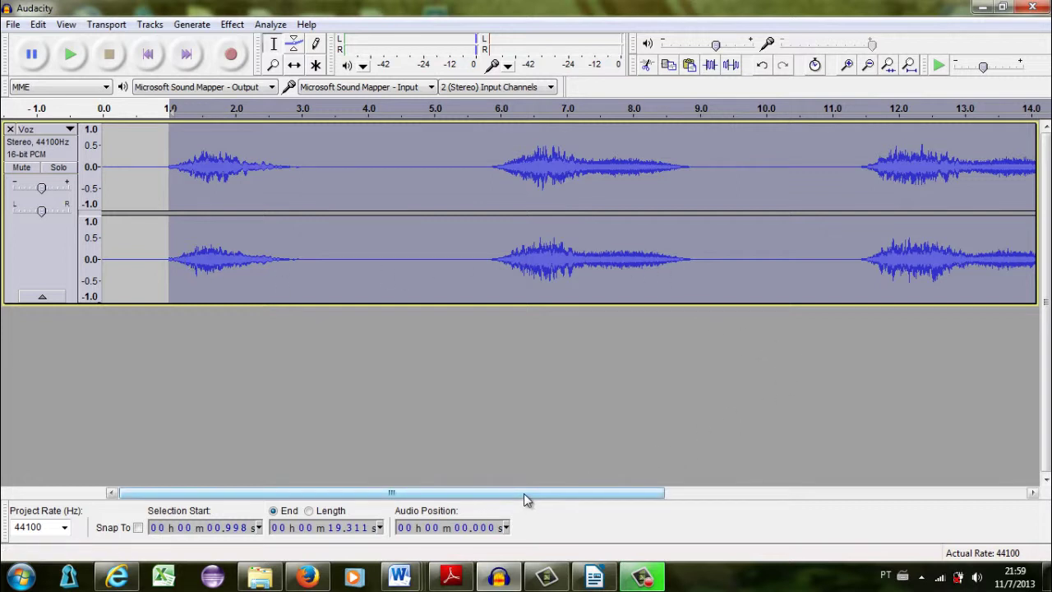
Play the stretched audio from about 0.66 s and view the waveform through to the end of the track
drag(523, 496, 473, 496)
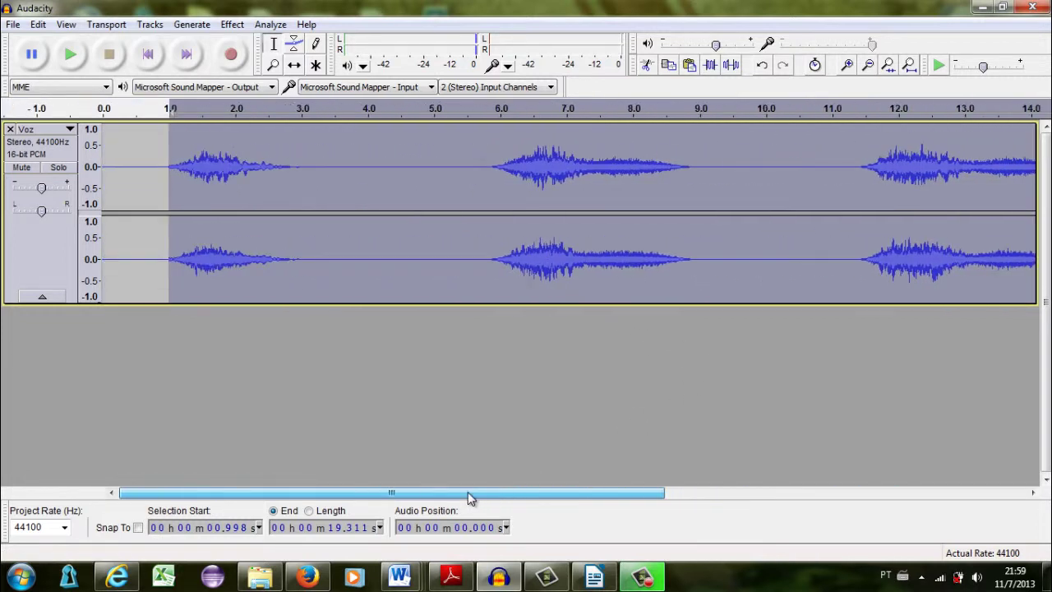
click(146, 200)
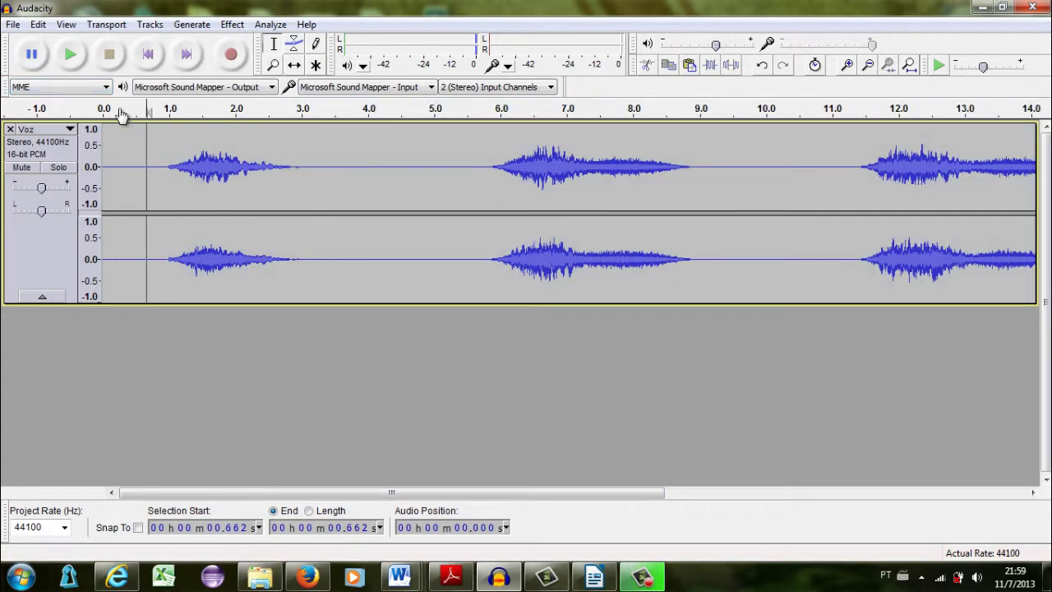
click(70, 55)
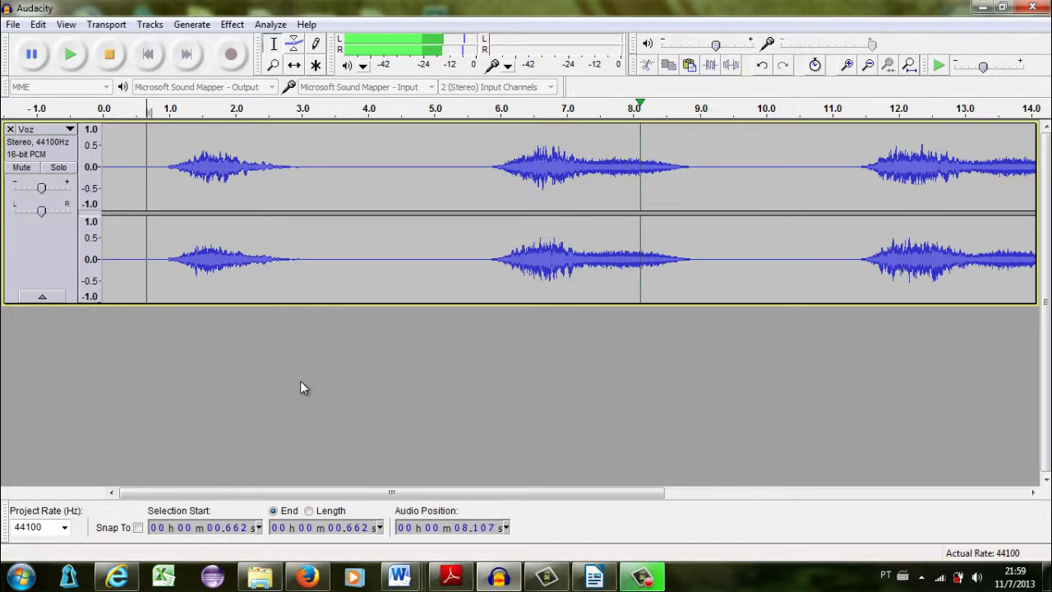
drag(356, 492, 603, 493)
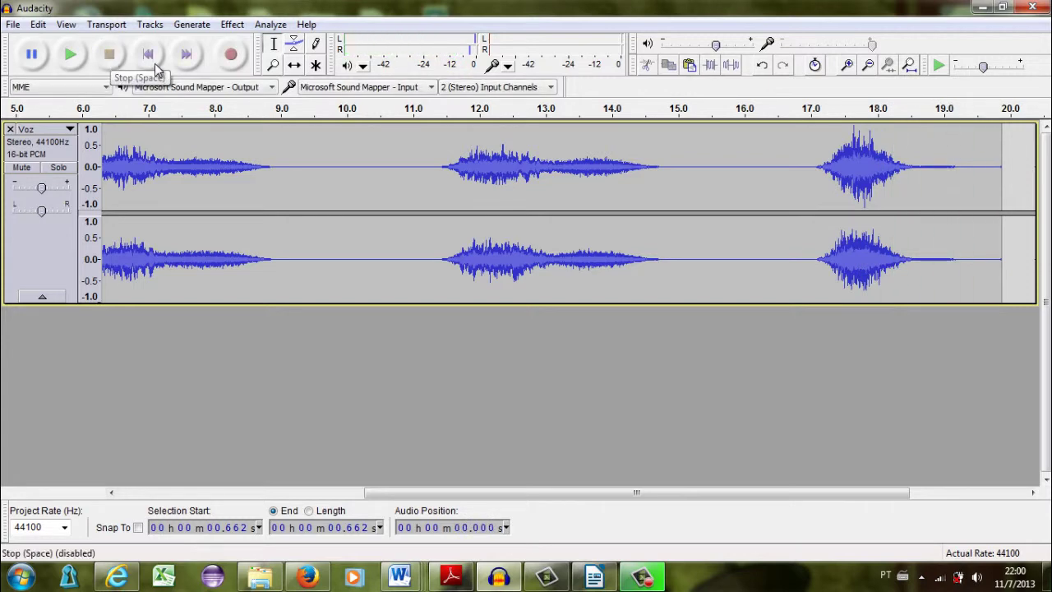
Undo the Paulstretch effect, return to the start of the track and place the cursor at about 2.0 s
click(39, 24)
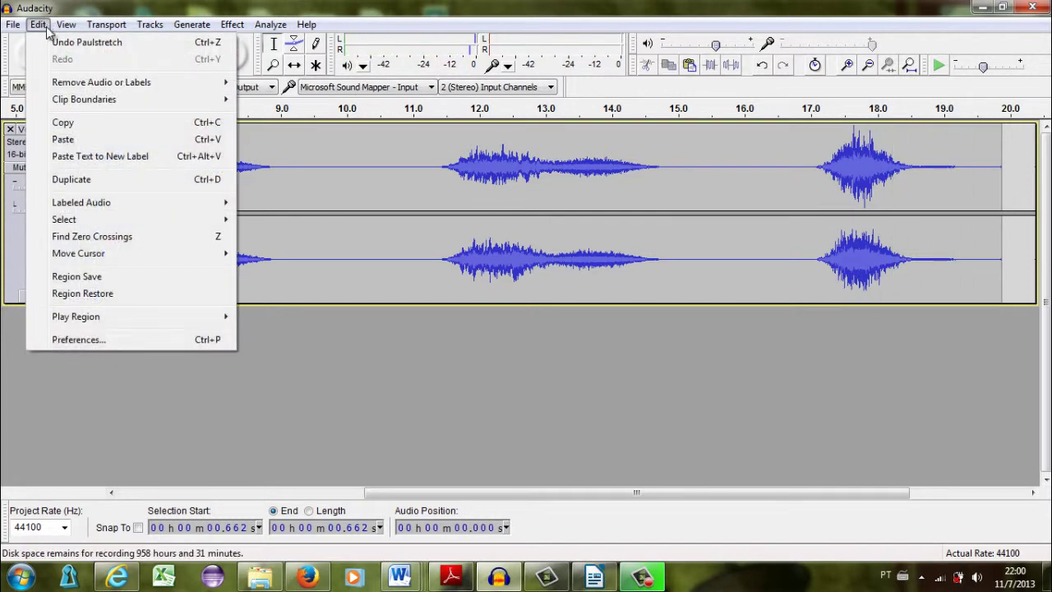
click(48, 46)
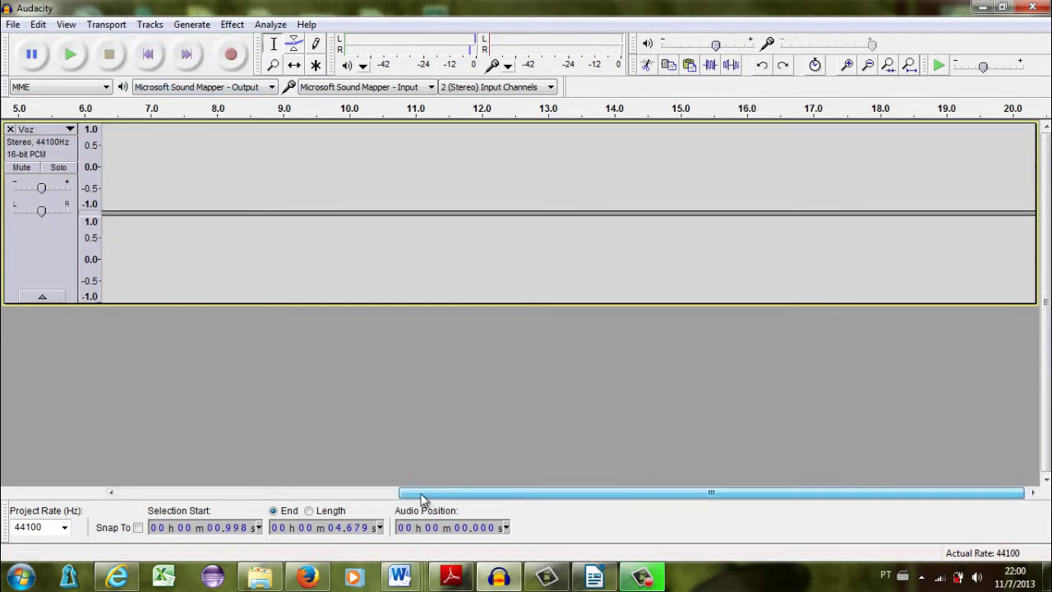
drag(423, 492, 134, 493)
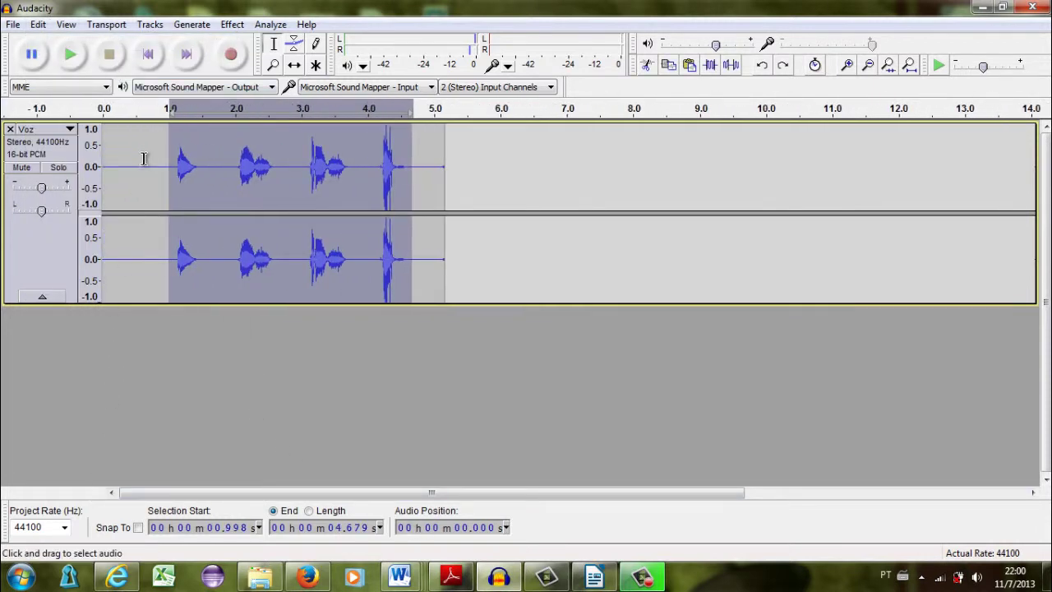
click(235, 184)
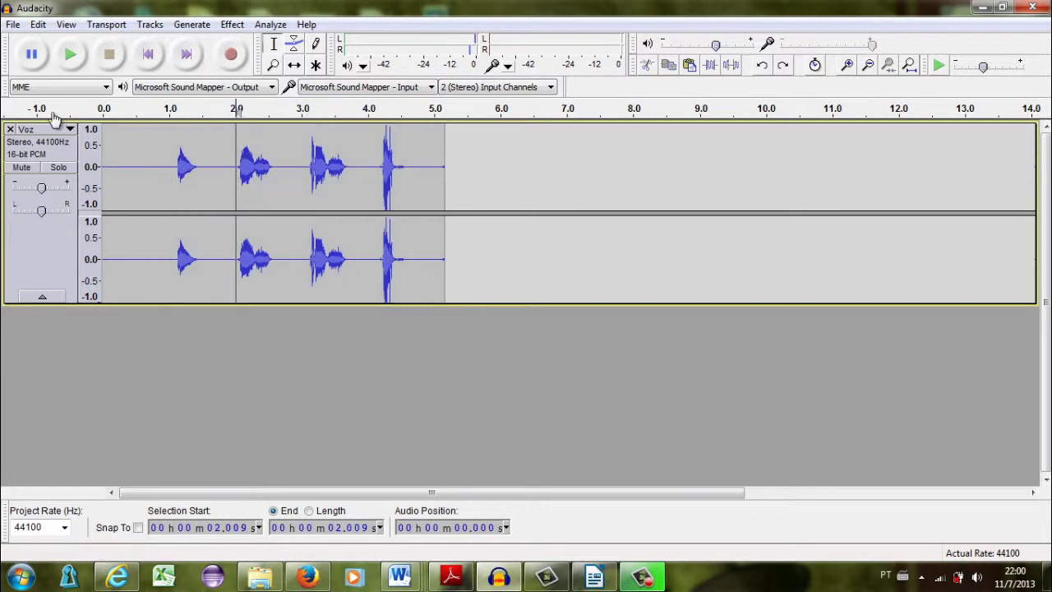
Remove the Voz track and open the audio file Soul Factor - Ruins of the soul
click(10, 130)
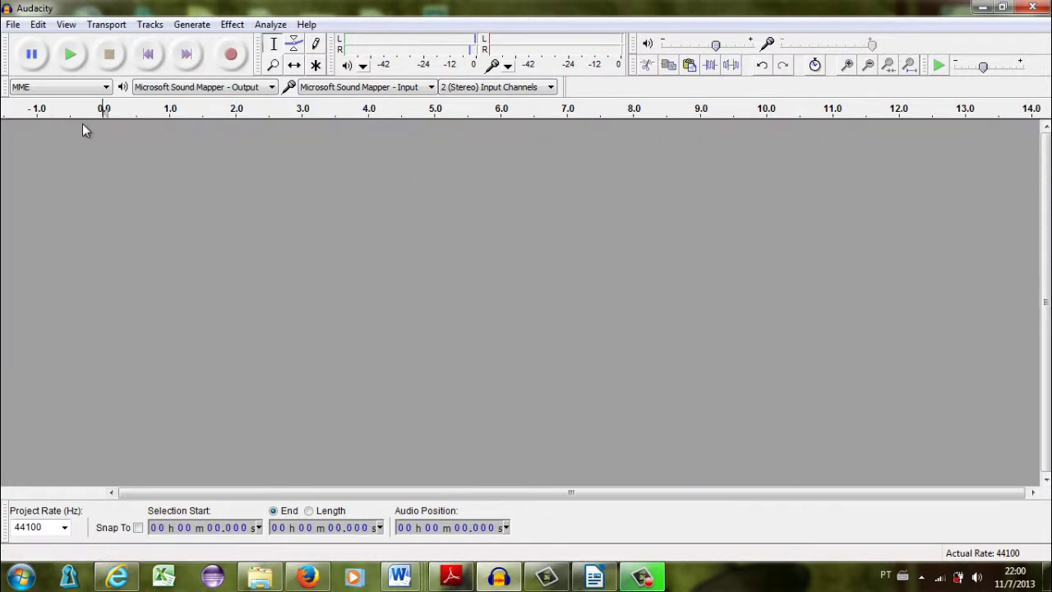
click(13, 24)
click(40, 60)
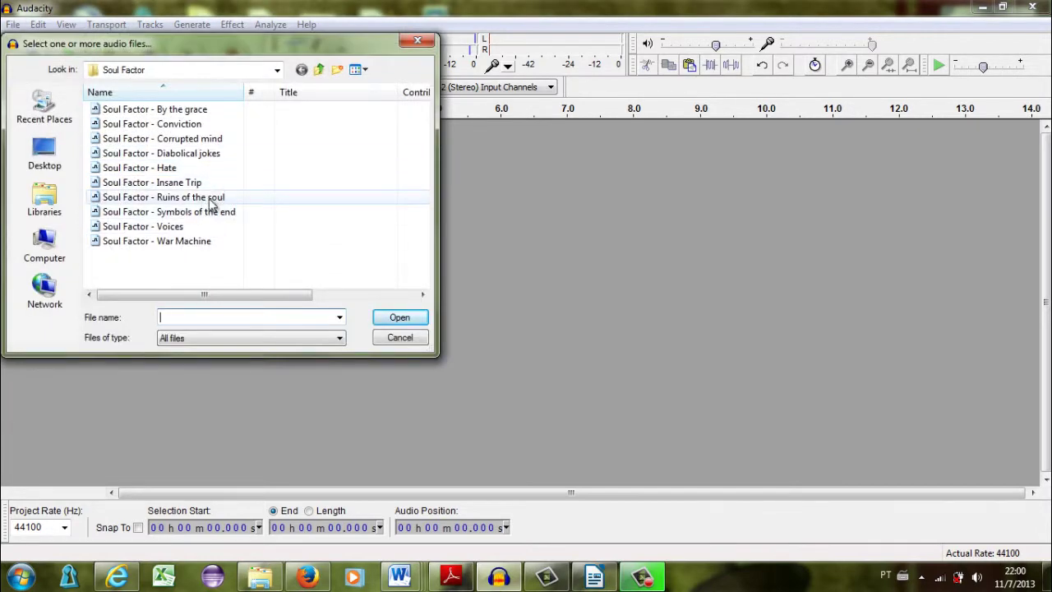
click(200, 200)
click(400, 318)
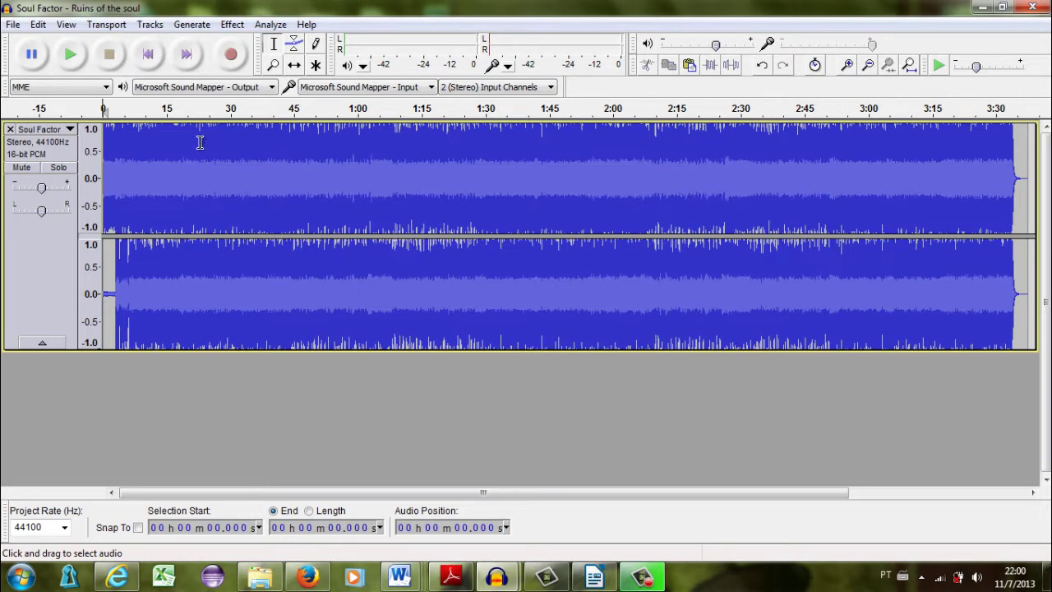
Zoom the song in to roughly its first 16 seconds with the Zoom Tool and increase the track's display height
click(273, 65)
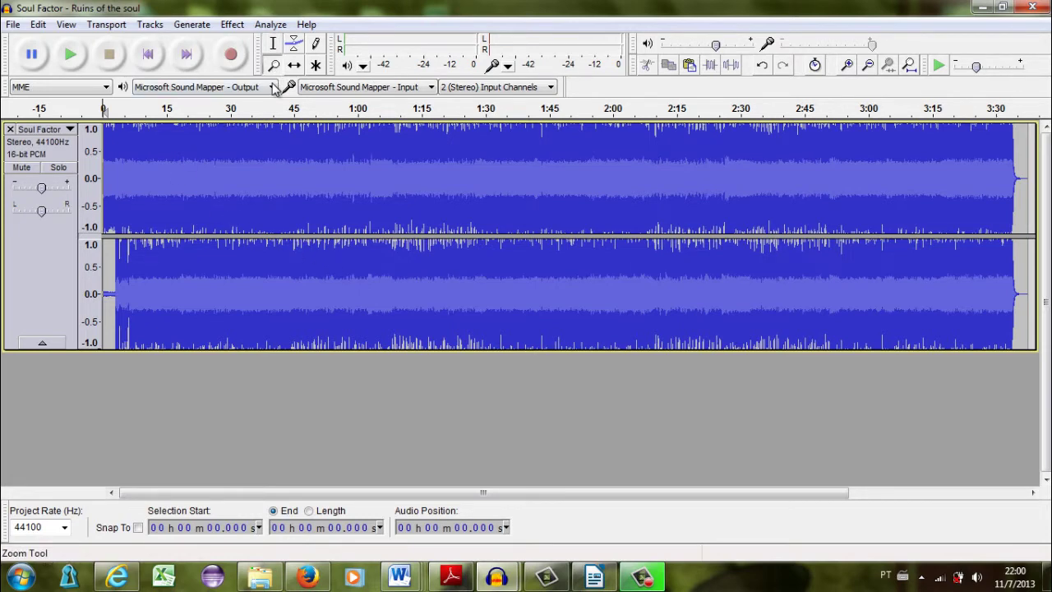
click(109, 221)
click(113, 216)
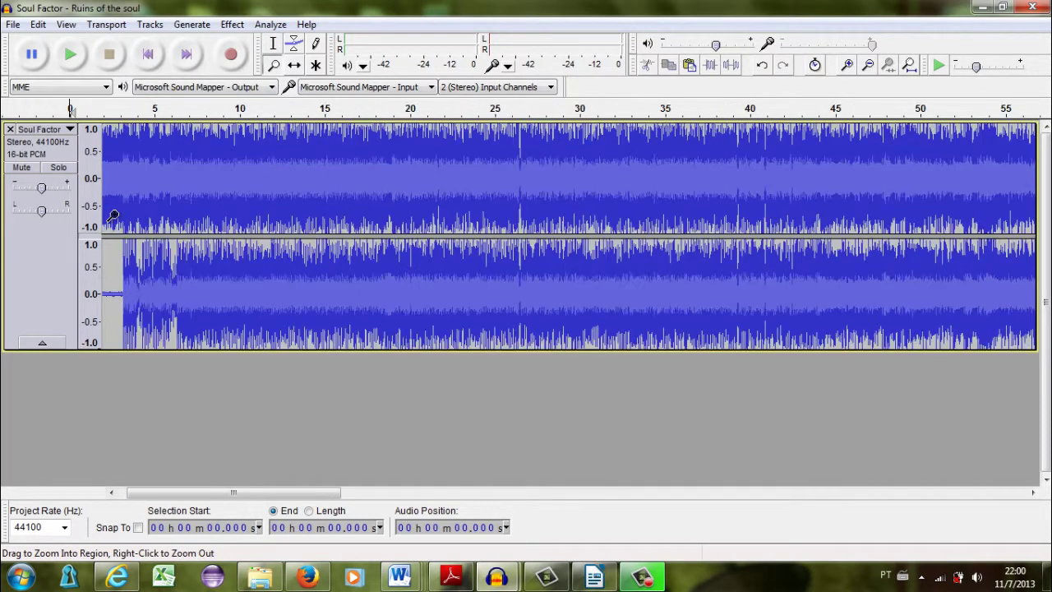
click(114, 217)
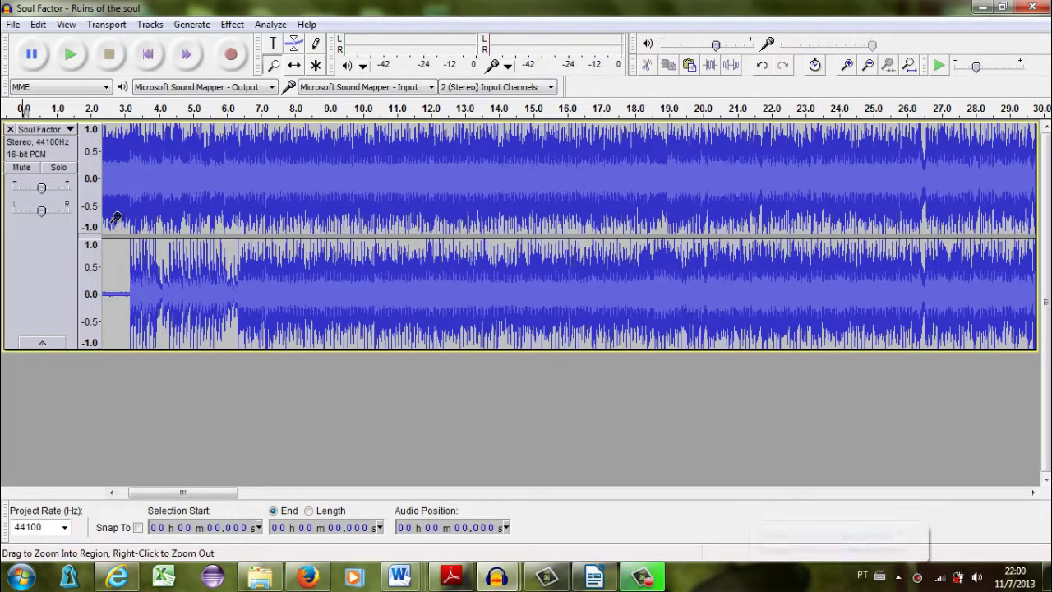
click(114, 217)
click(119, 216)
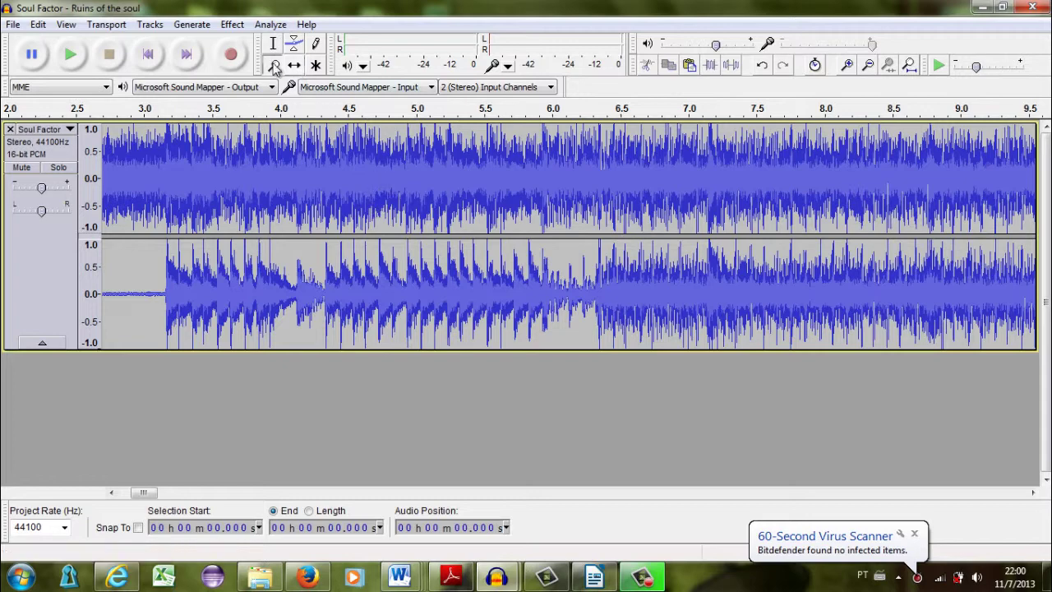
click(131, 194)
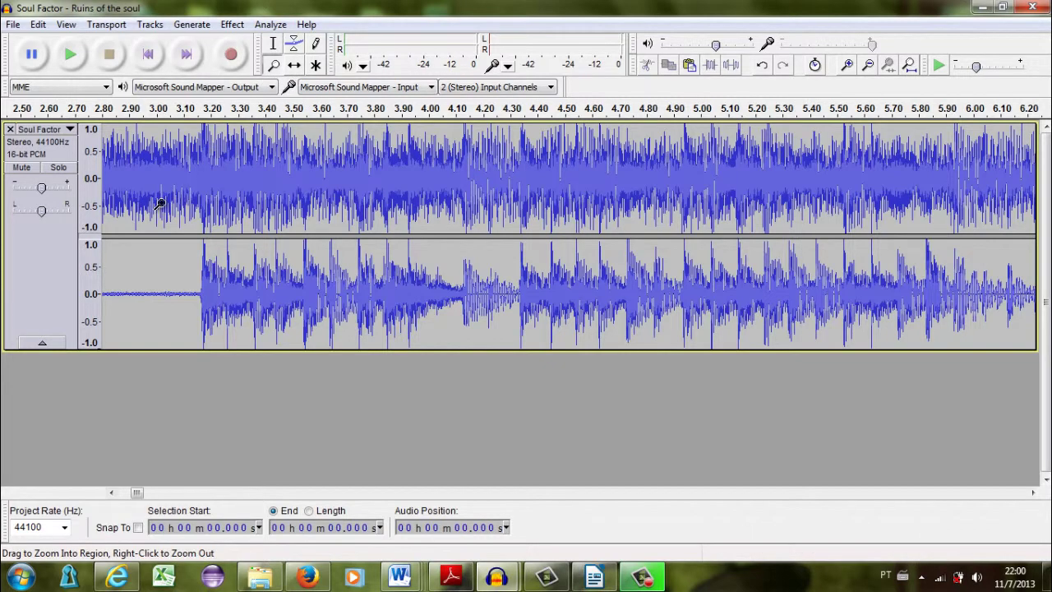
right_click(162, 203)
right_click(162, 203)
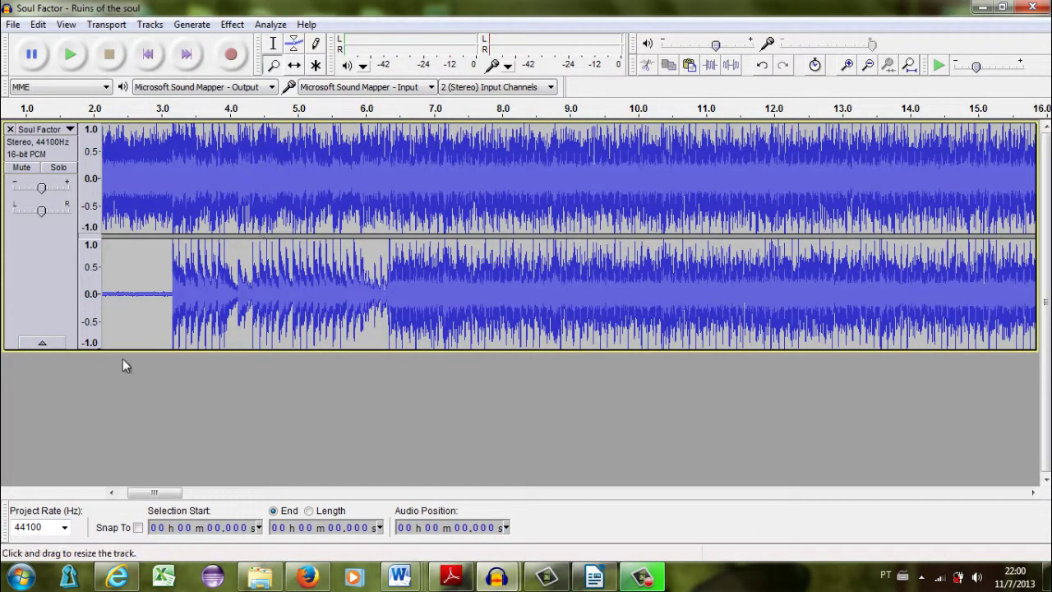
drag(124, 360, 115, 416)
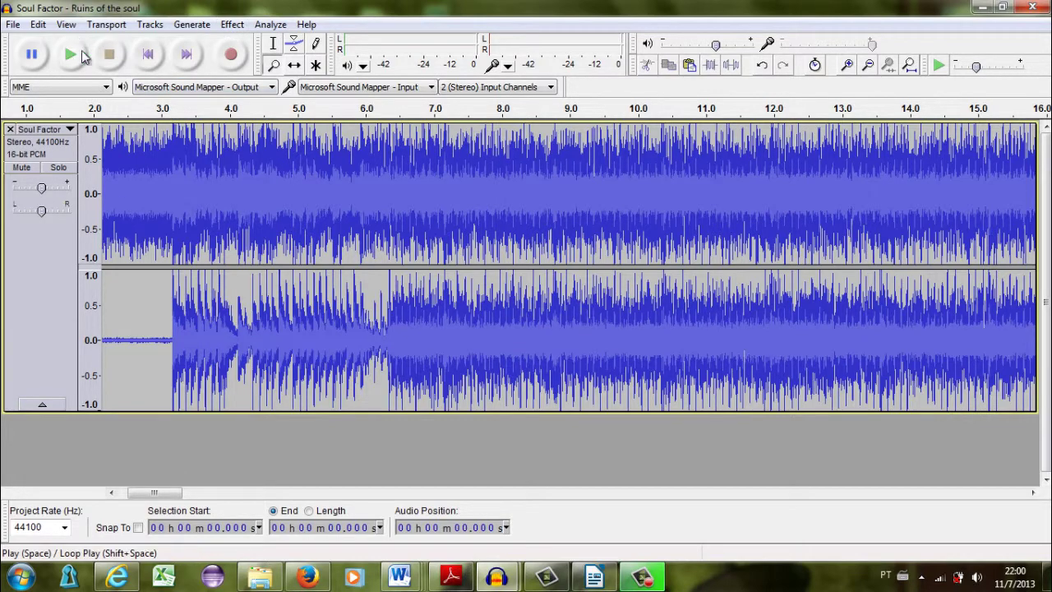
click(232, 25)
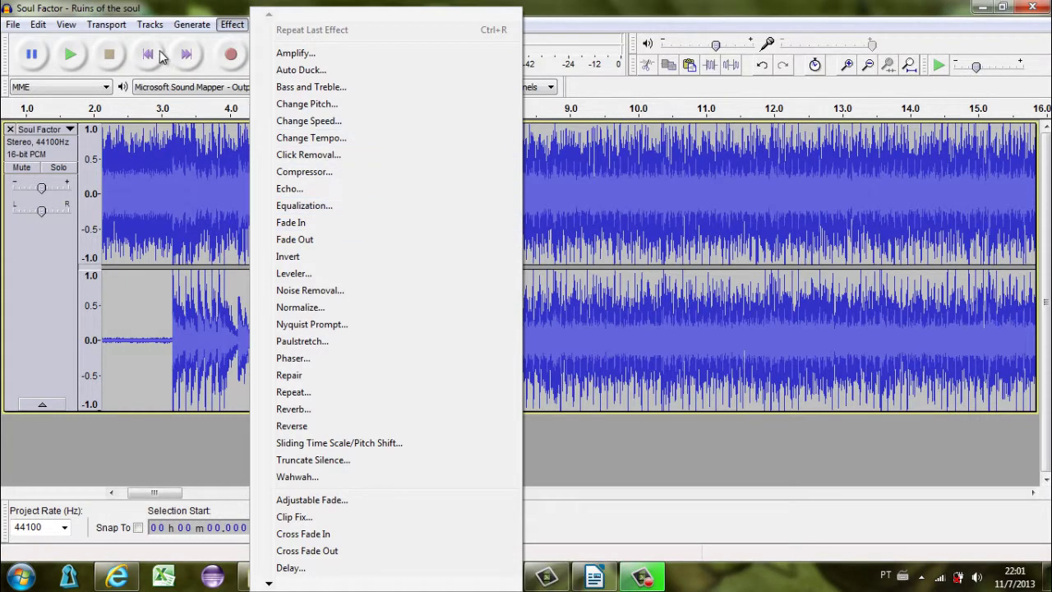
mouse_move(156, 17)
click(185, 7)
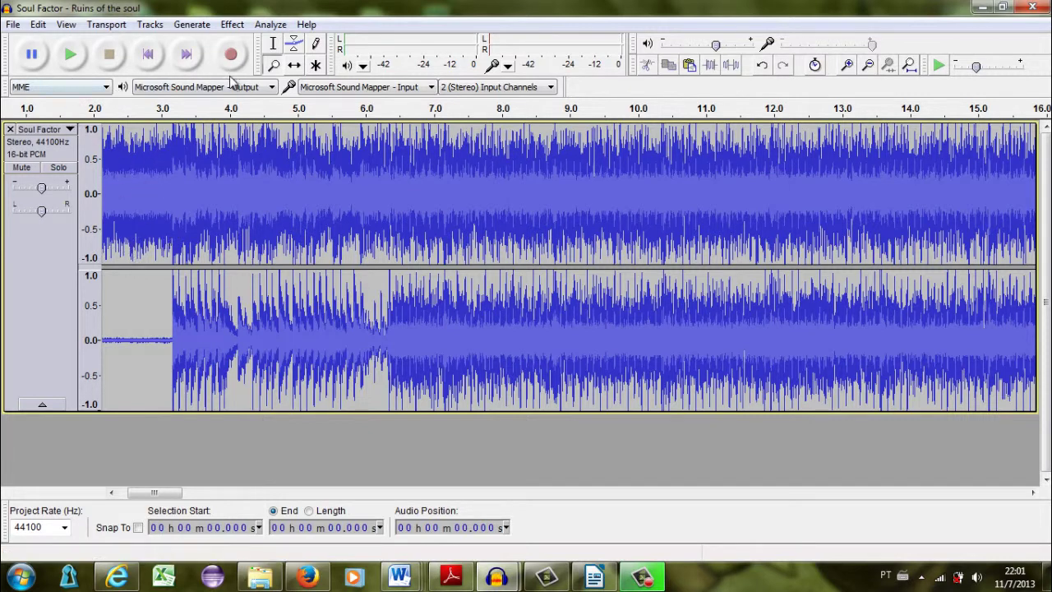
Activate the Selection Tool and play the song from its beginning, stopping after about 6 seconds
click(273, 43)
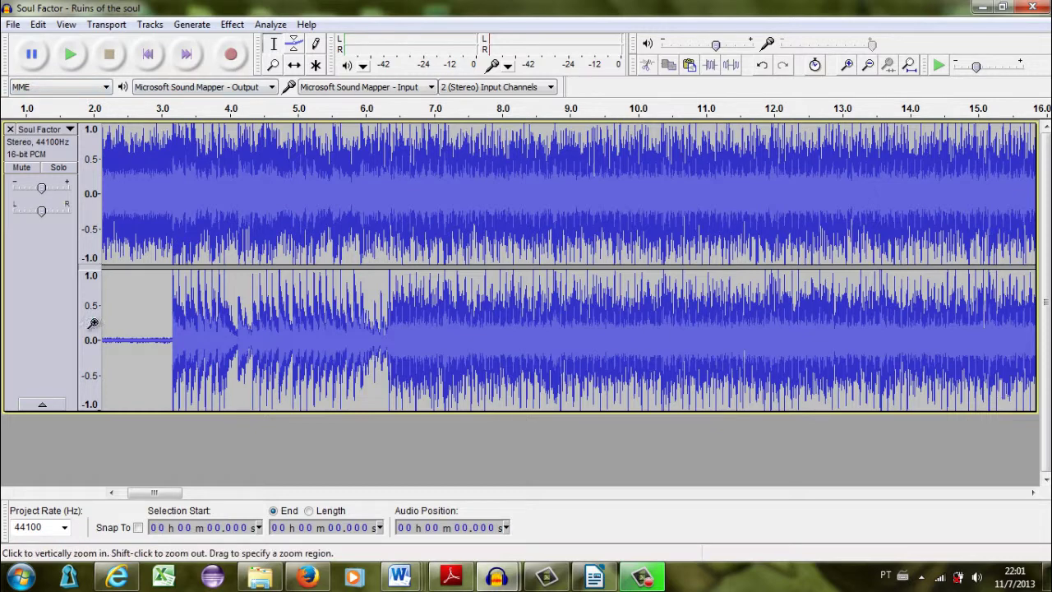
drag(134, 493, 114, 497)
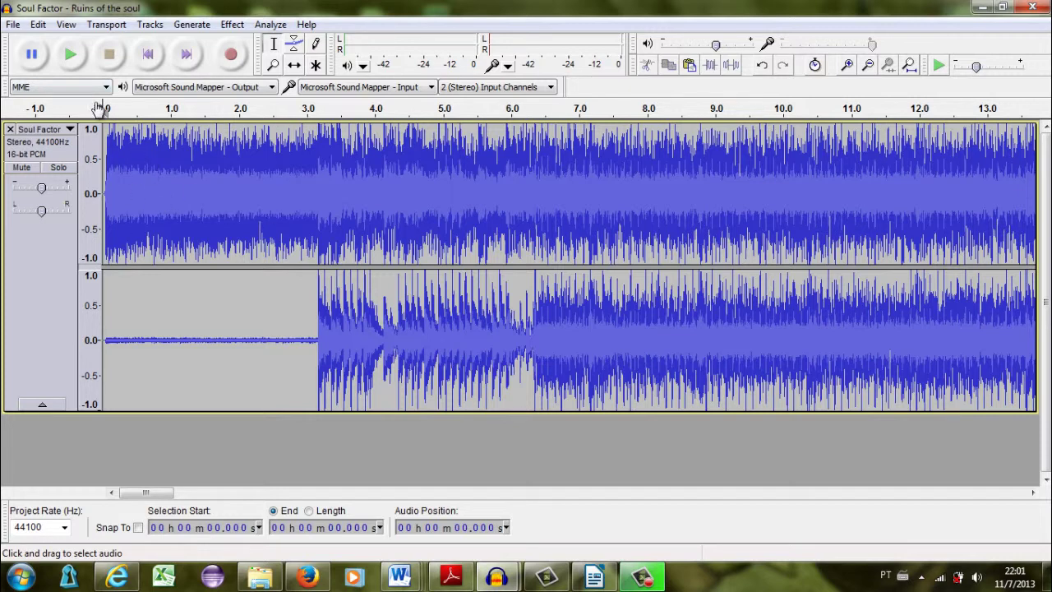
click(75, 56)
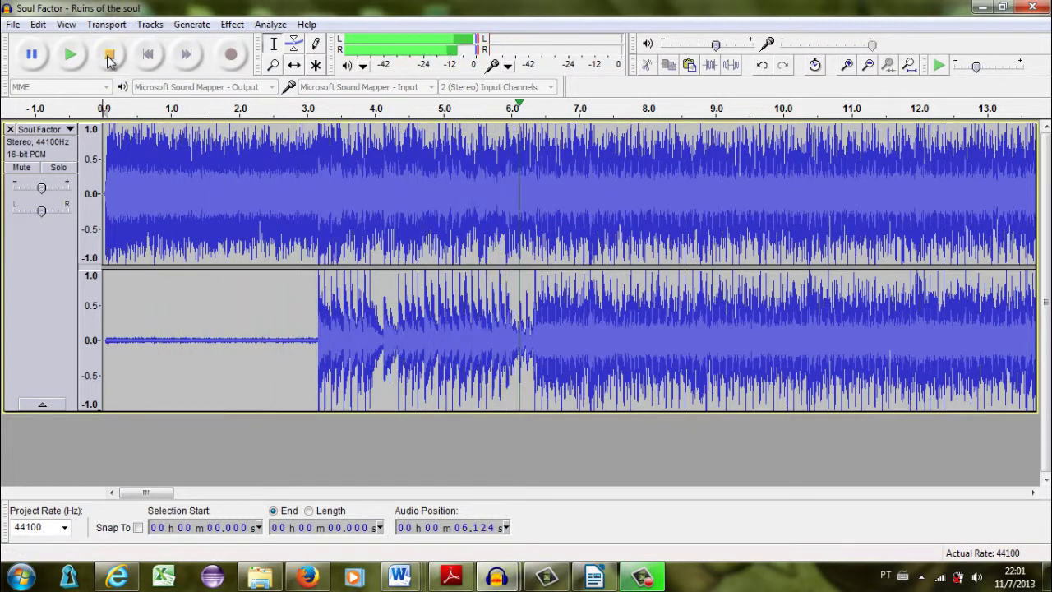
click(109, 55)
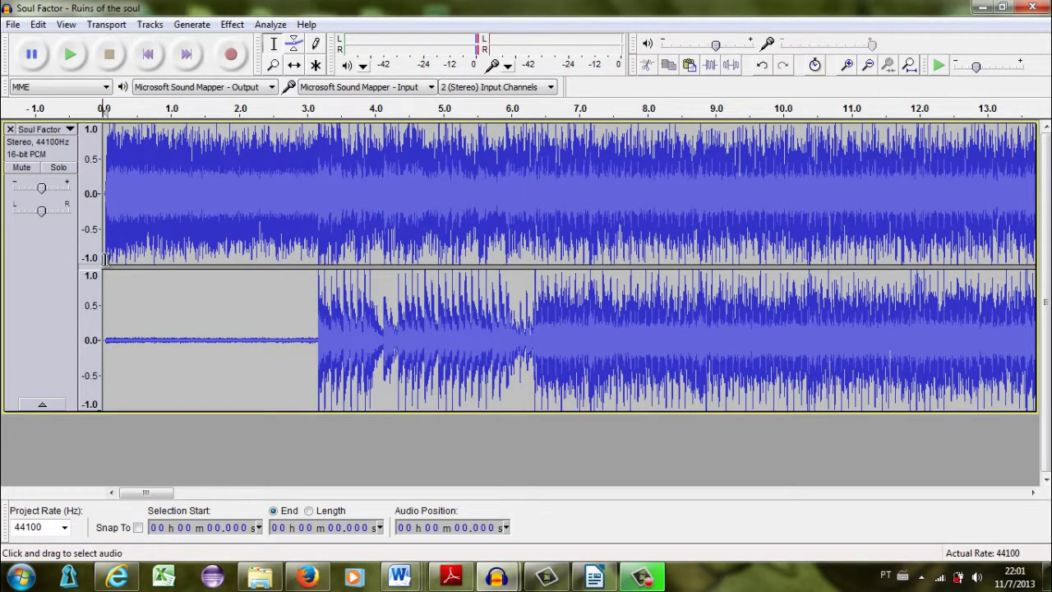
Apply a Fade In to the song from about 0.05 s to 3.62 s and place the cursor at about 0.15 s
drag(107, 259, 348, 266)
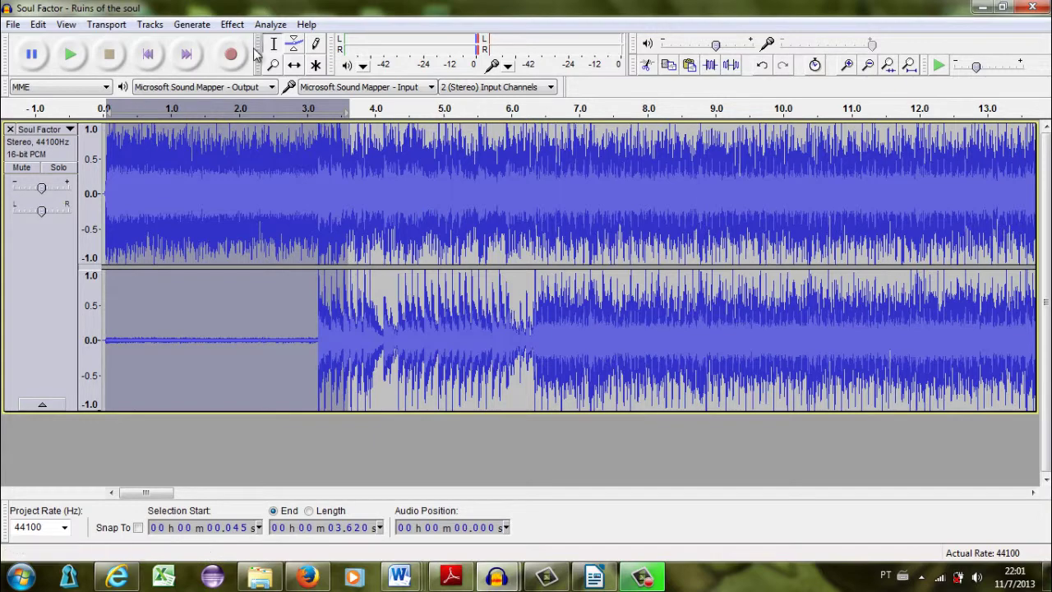
click(232, 23)
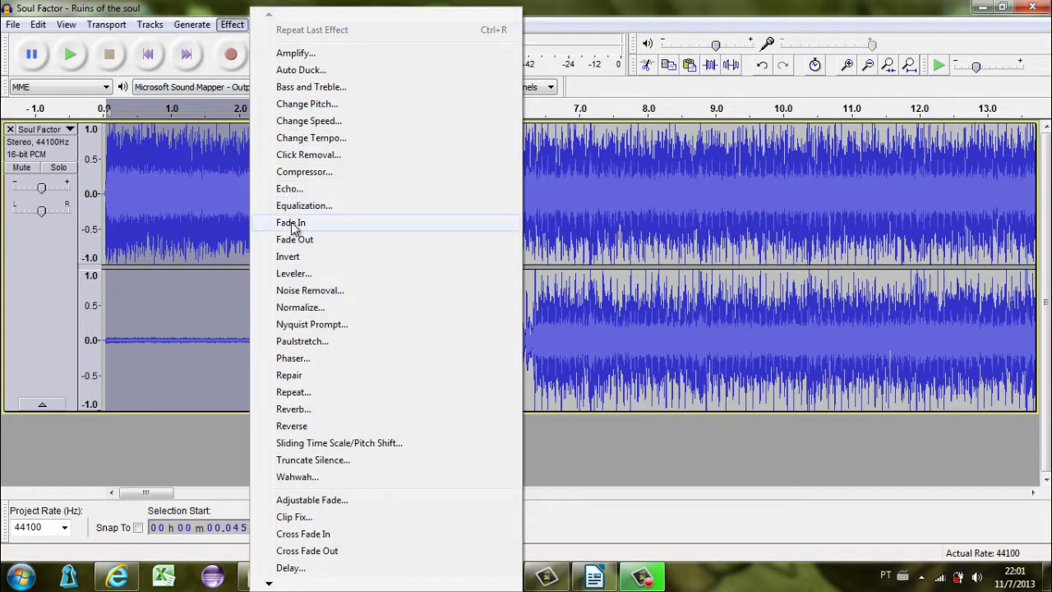
click(292, 224)
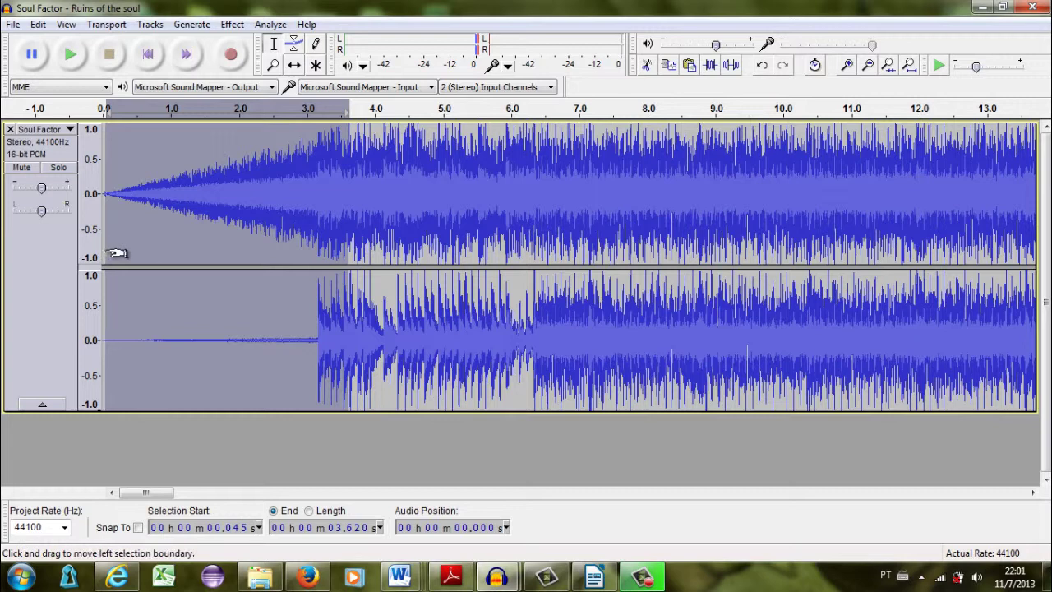
click(113, 238)
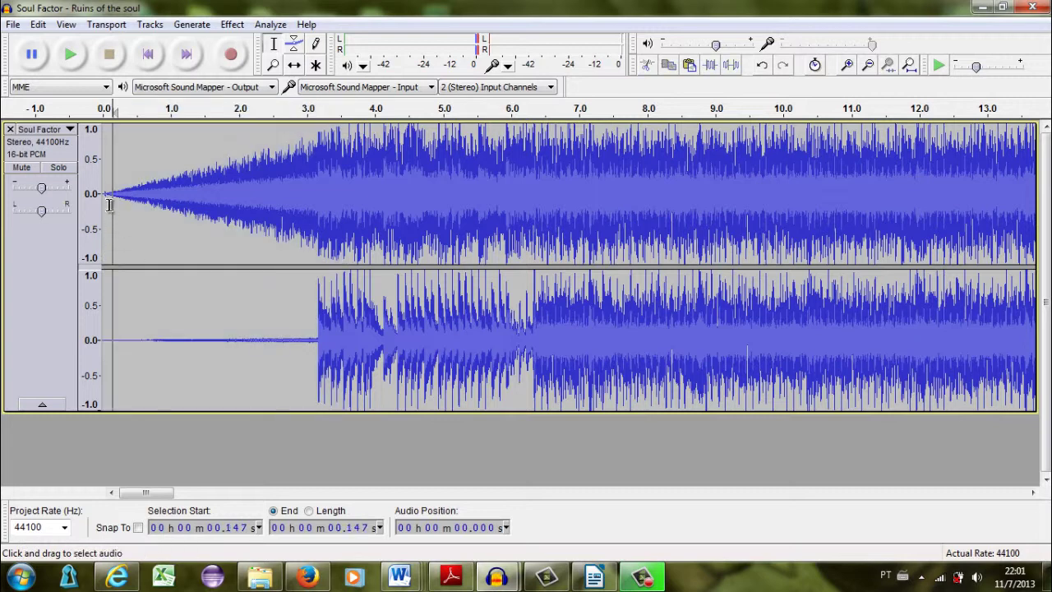
Play the song from about 0.09 s to hear the Fade In, stopping at about 5.4 seconds
click(109, 206)
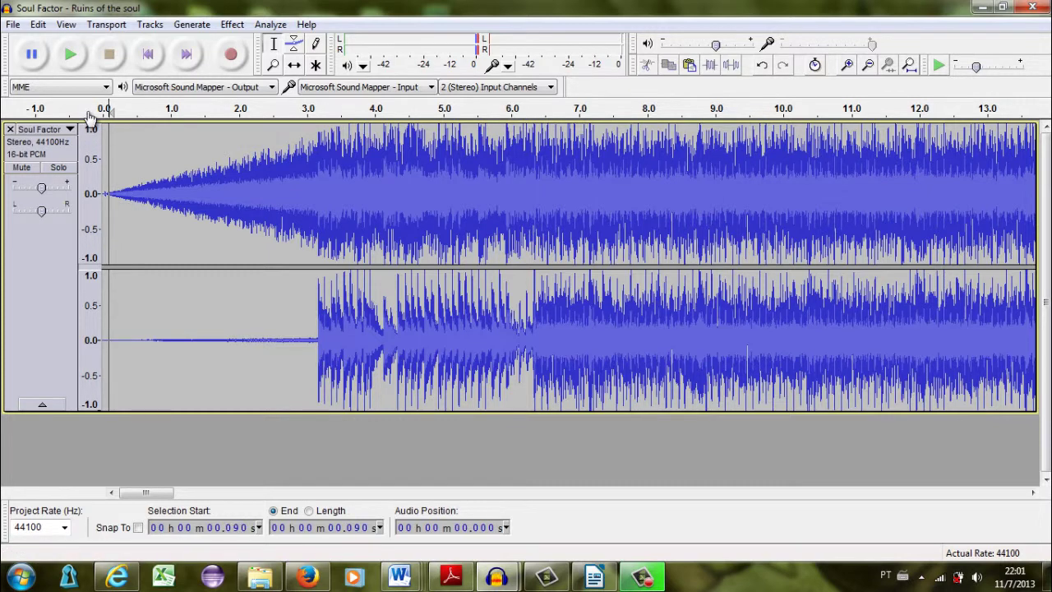
click(76, 54)
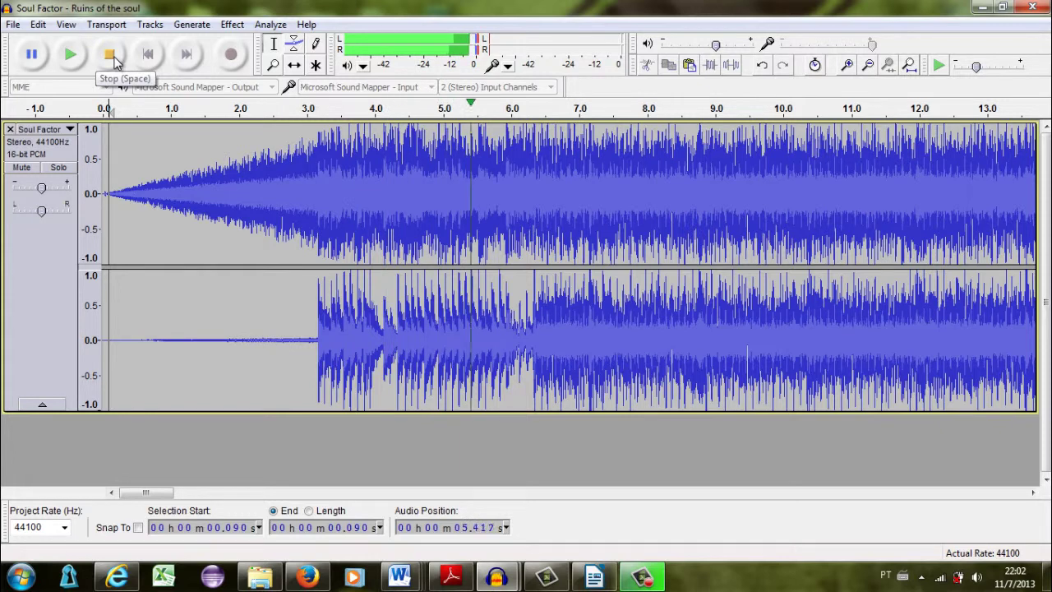
click(113, 58)
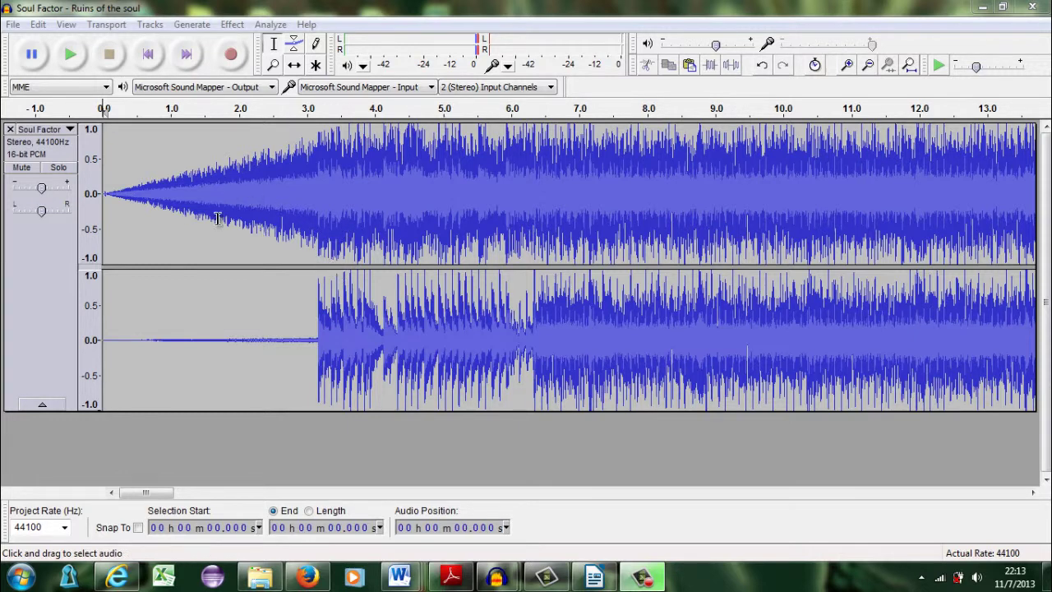
Jump to the end of the song and play its closing section from about 3:31.2, stopping after a few seconds
click(187, 55)
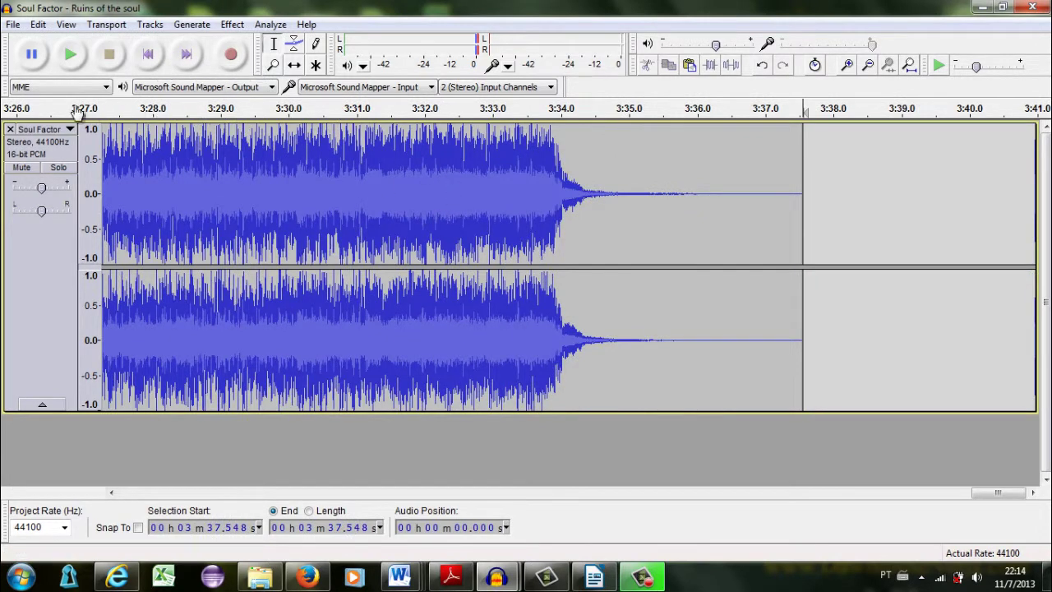
drag(33, 108, 304, 112)
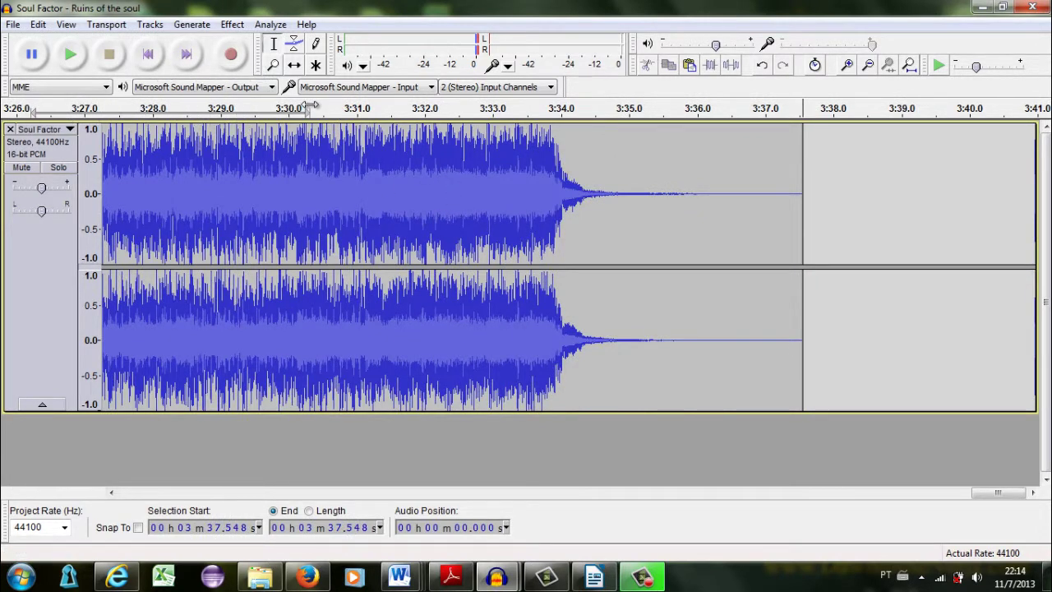
click(107, 56)
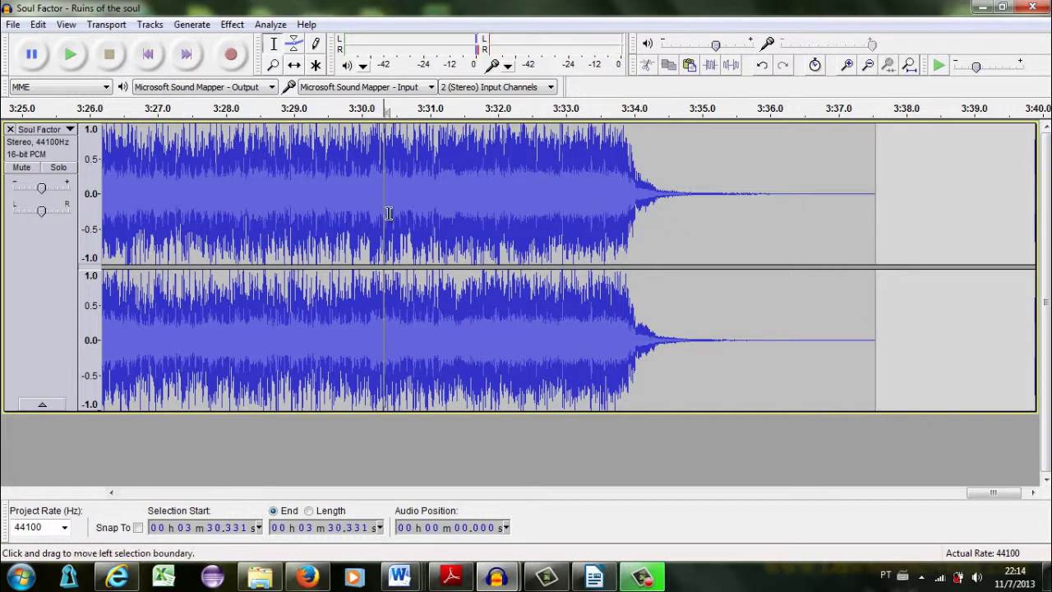
click(444, 218)
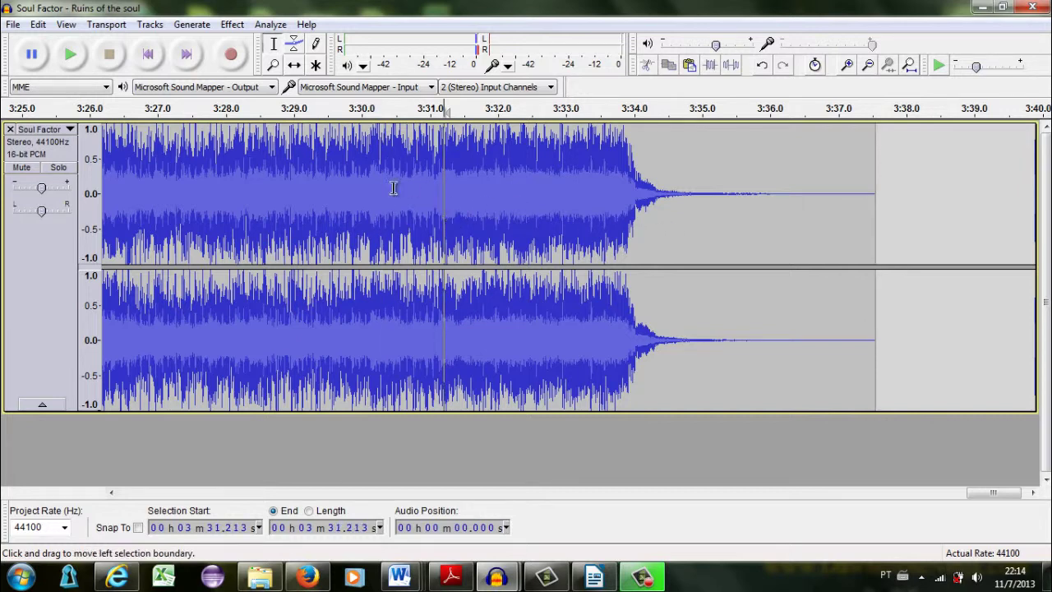
click(73, 57)
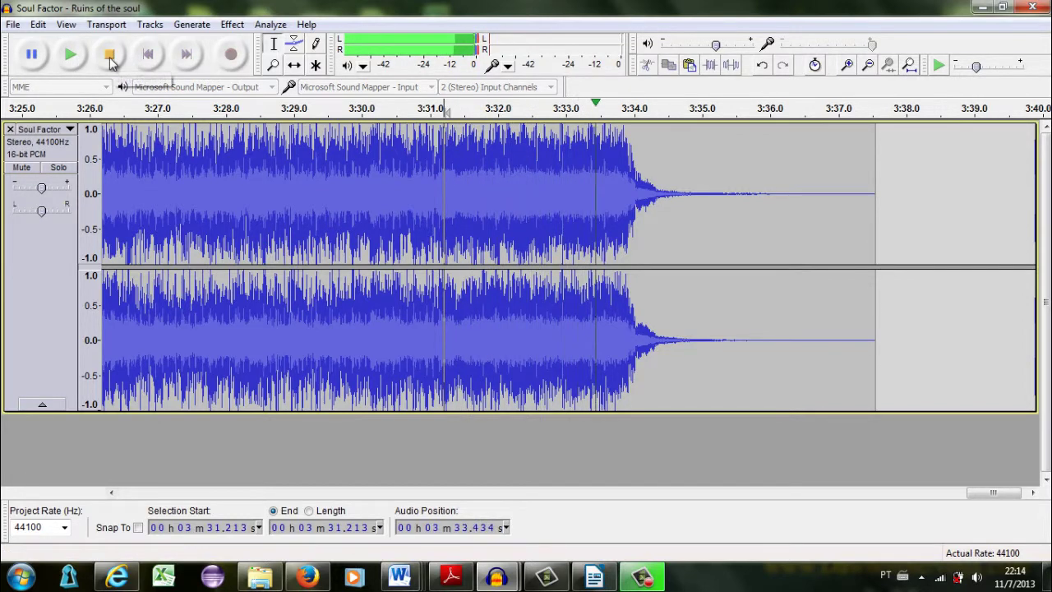
click(109, 56)
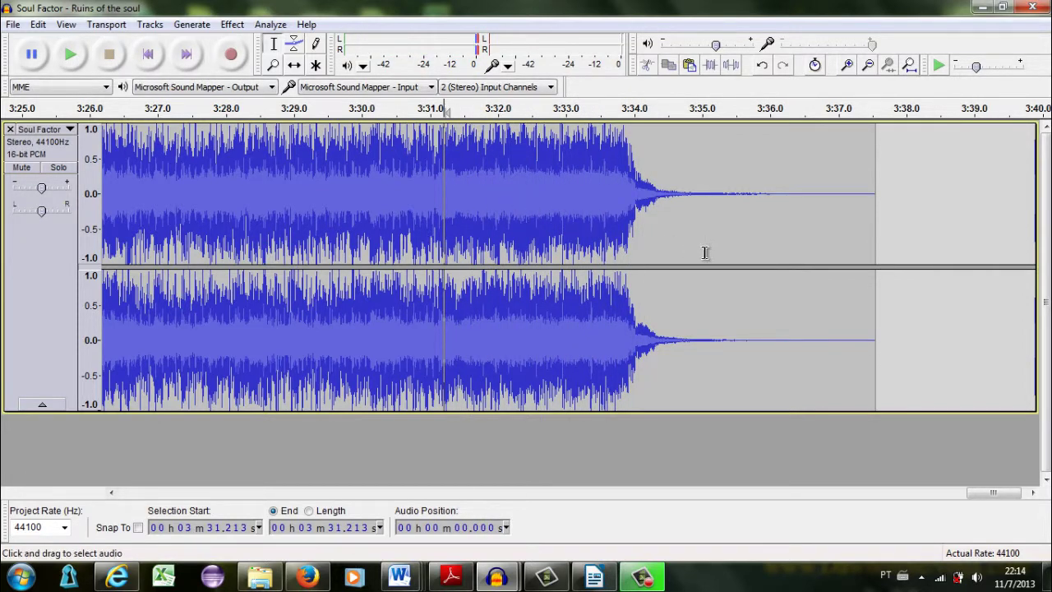
Apply Fade Out twice to the song's ending from about 3:27.4 to 3:34.5
drag(666, 252, 187, 256)
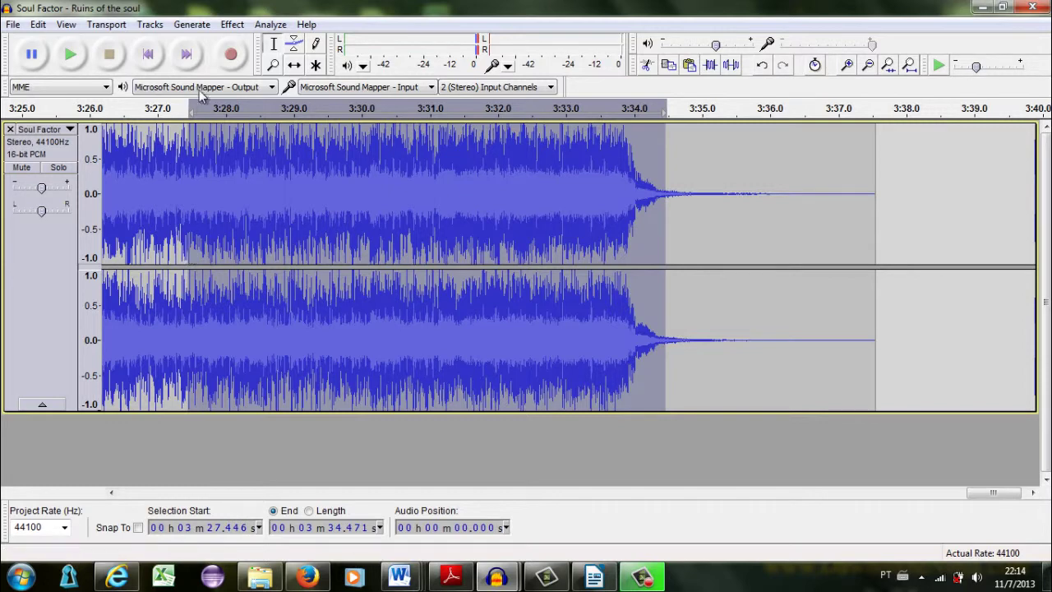
click(232, 26)
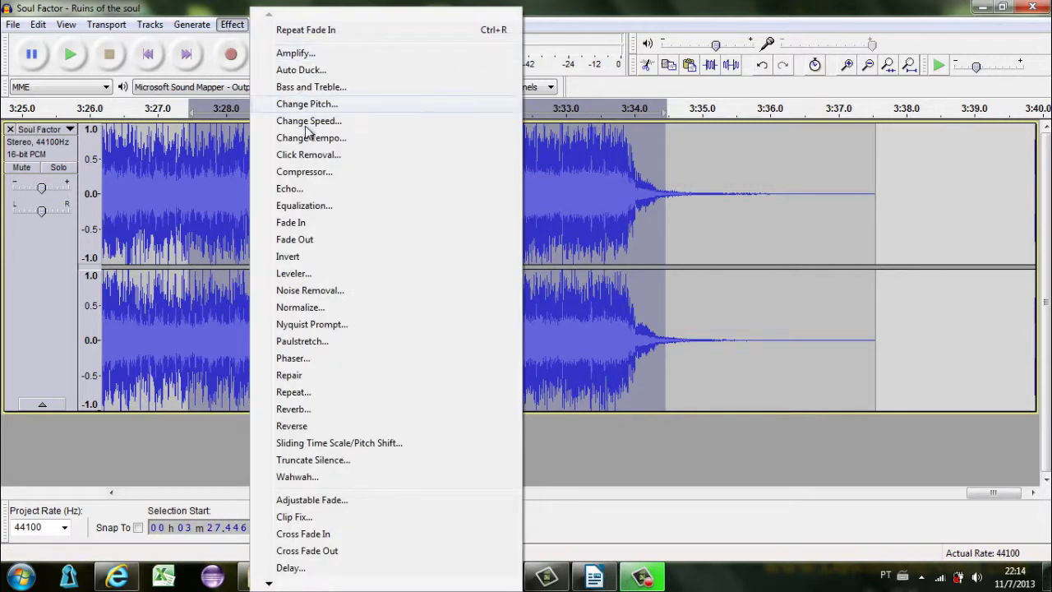
click(311, 240)
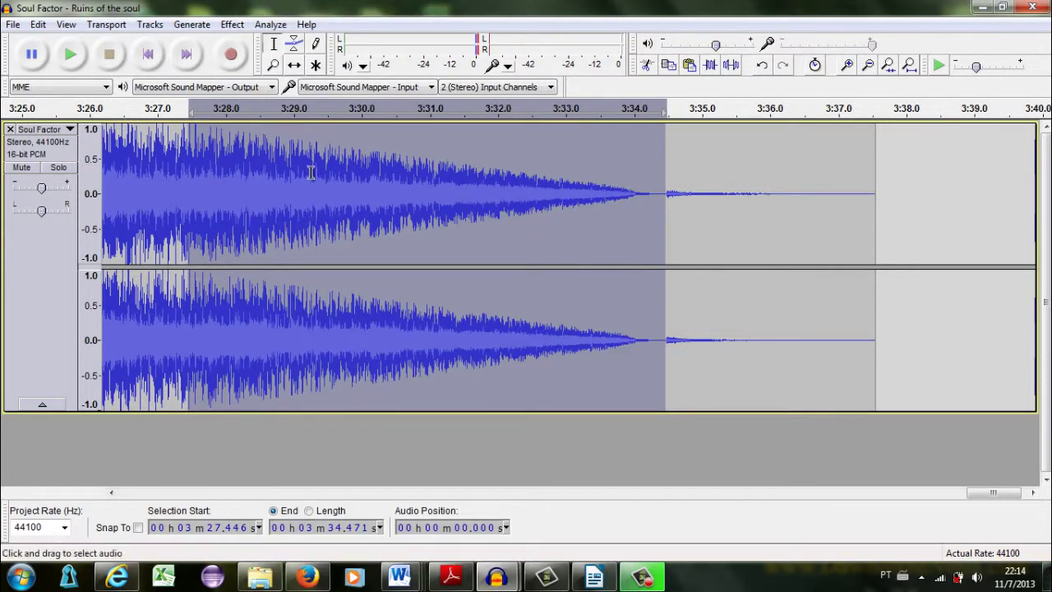
click(234, 26)
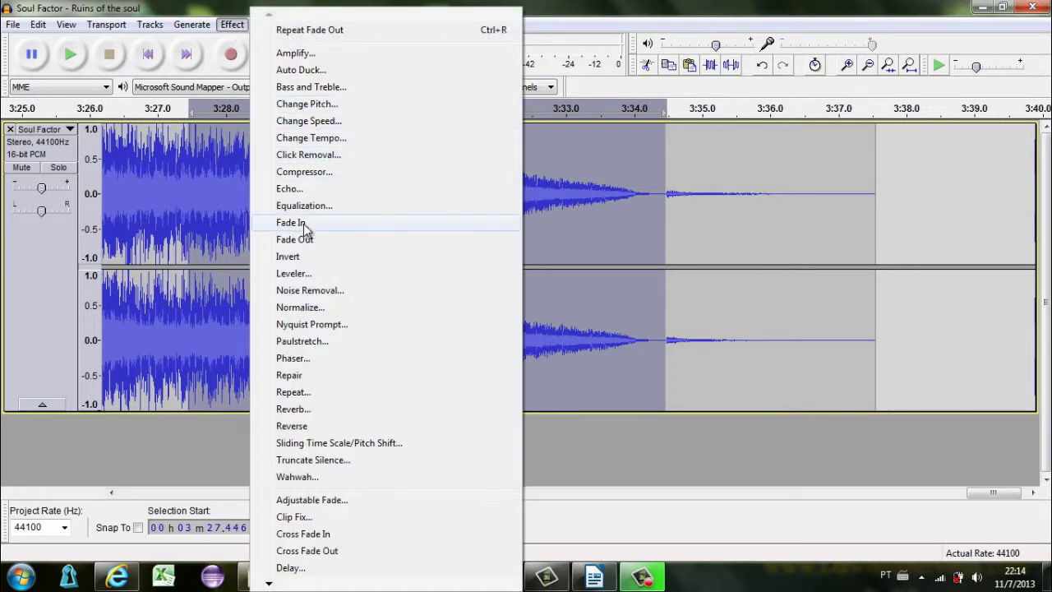
click(294, 239)
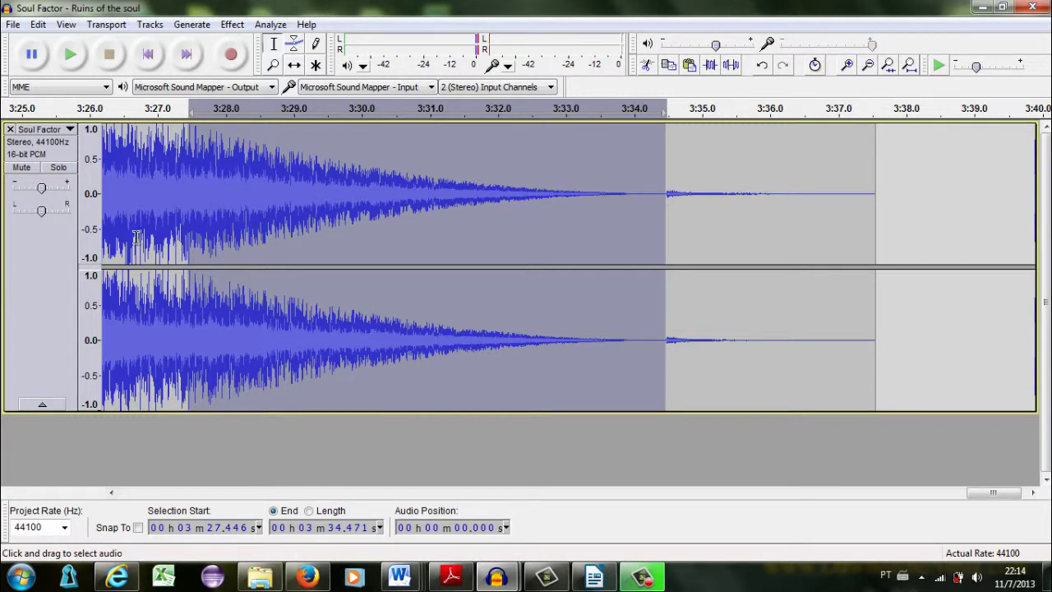
Play the song's faded ending from about 3:24.7 and stop the playback
click(105, 107)
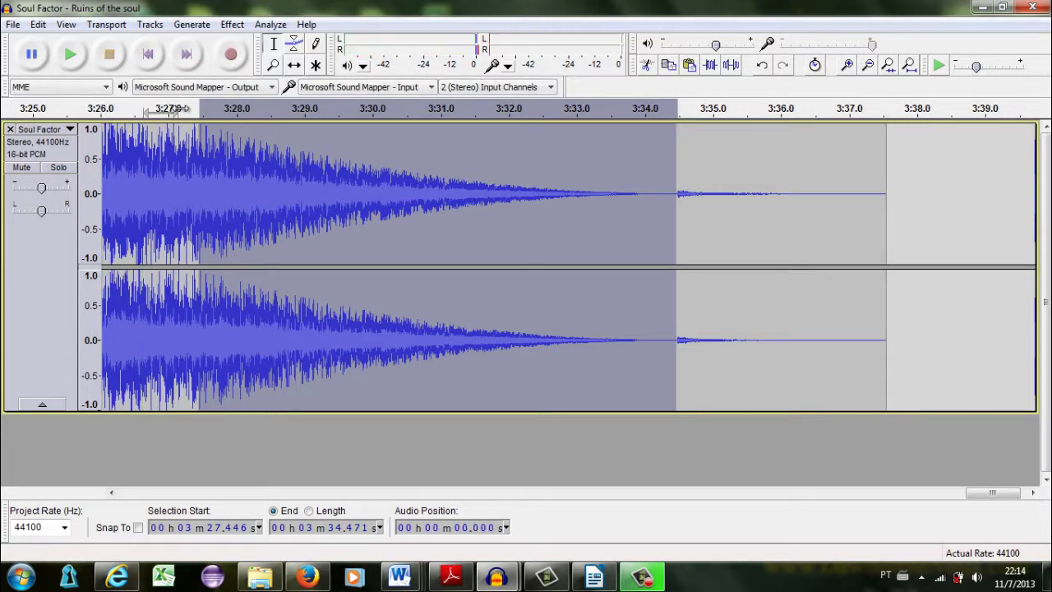
drag(62, 110, 151, 110)
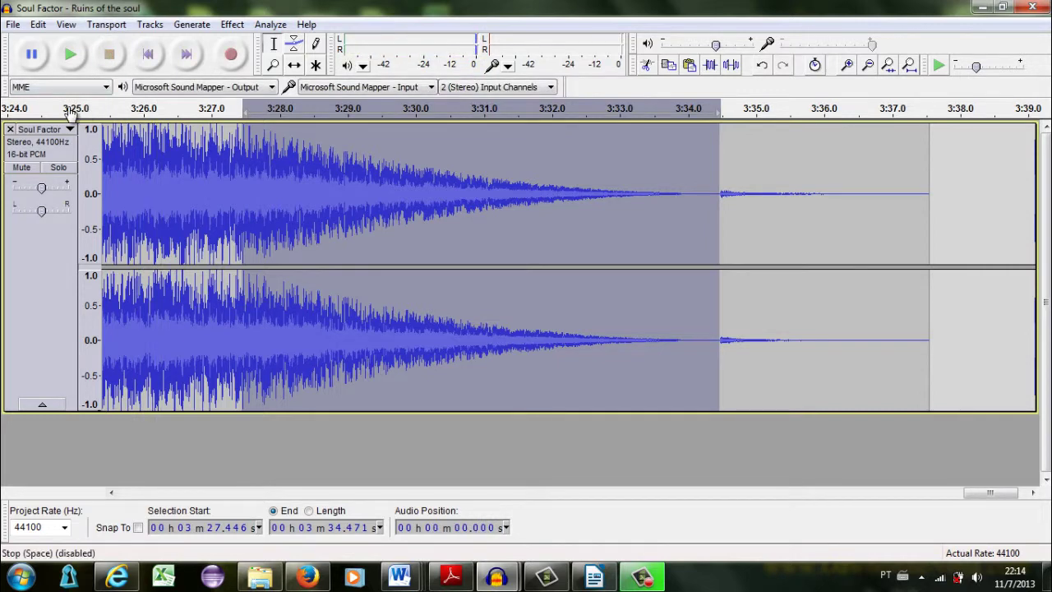
drag(57, 110, 277, 111)
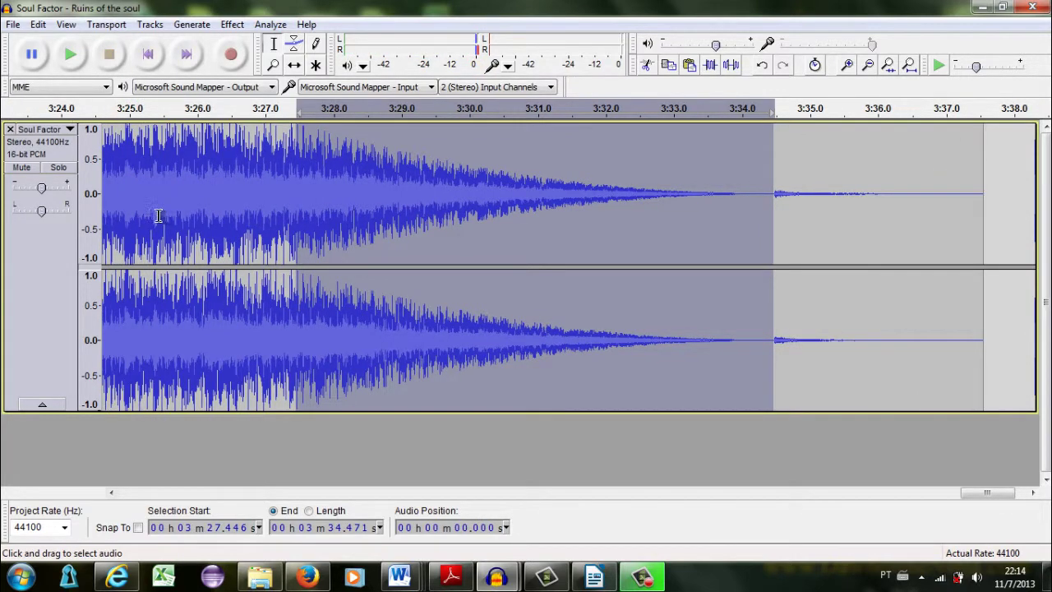
click(111, 224)
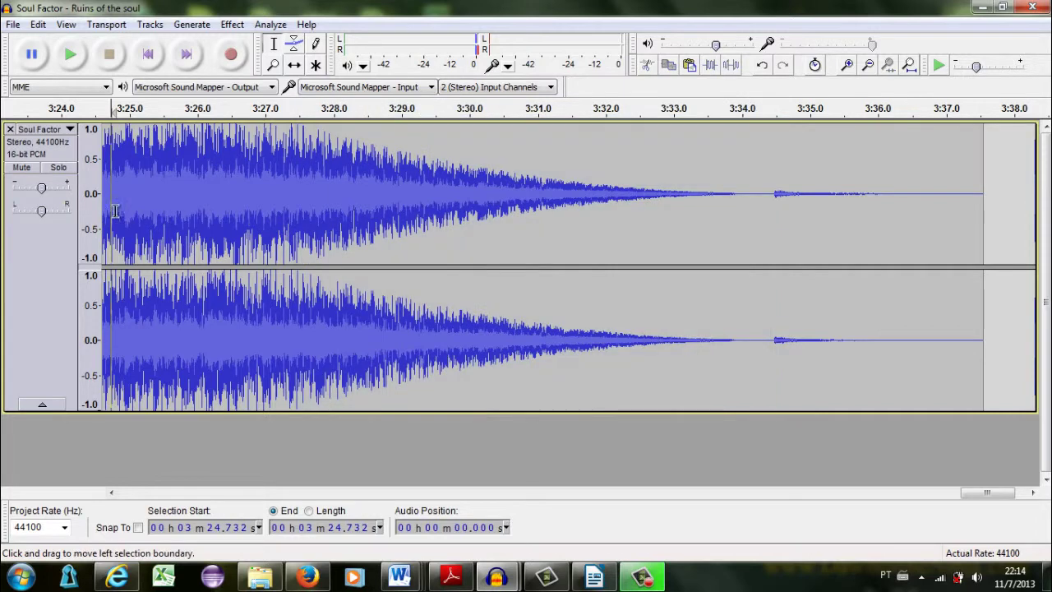
click(71, 57)
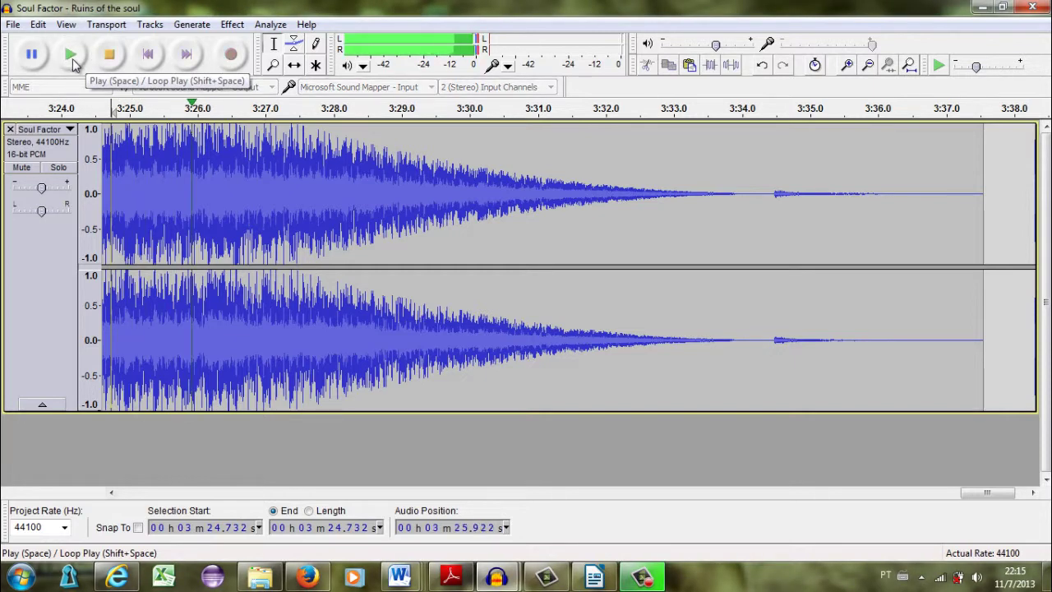
click(118, 59)
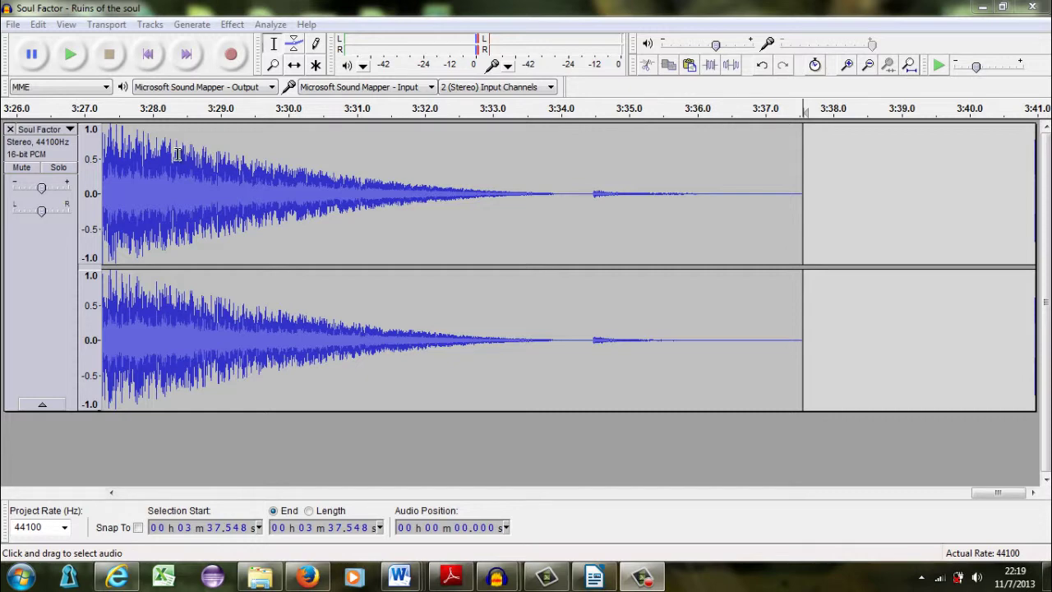
Undo both Fade Outs and the earlier Fade In, and place the cursor at about 3:30.8
click(38, 25)
click(58, 43)
click(38, 26)
click(49, 43)
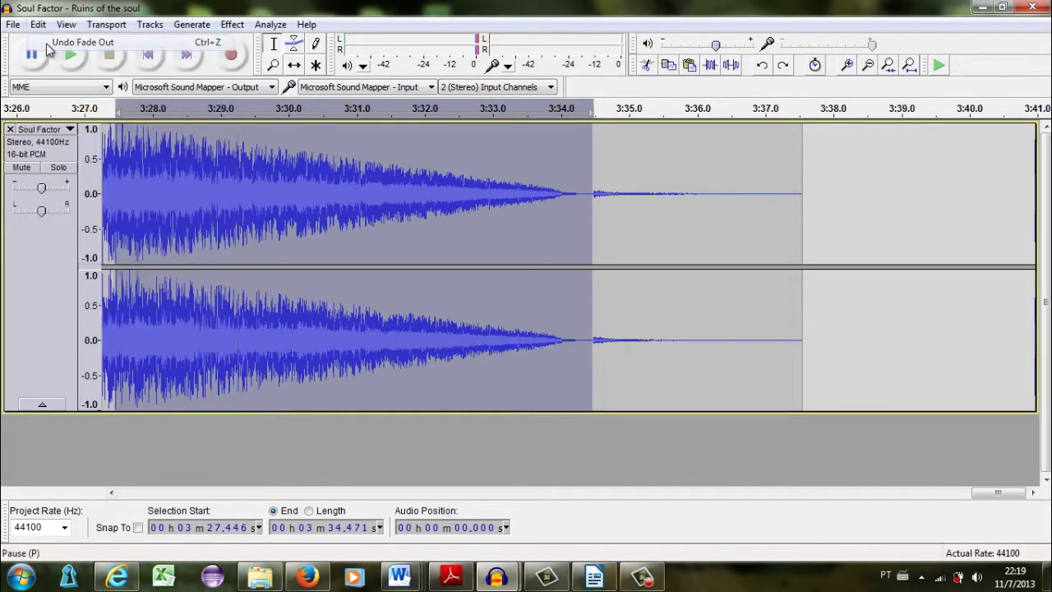
click(46, 26)
click(58, 42)
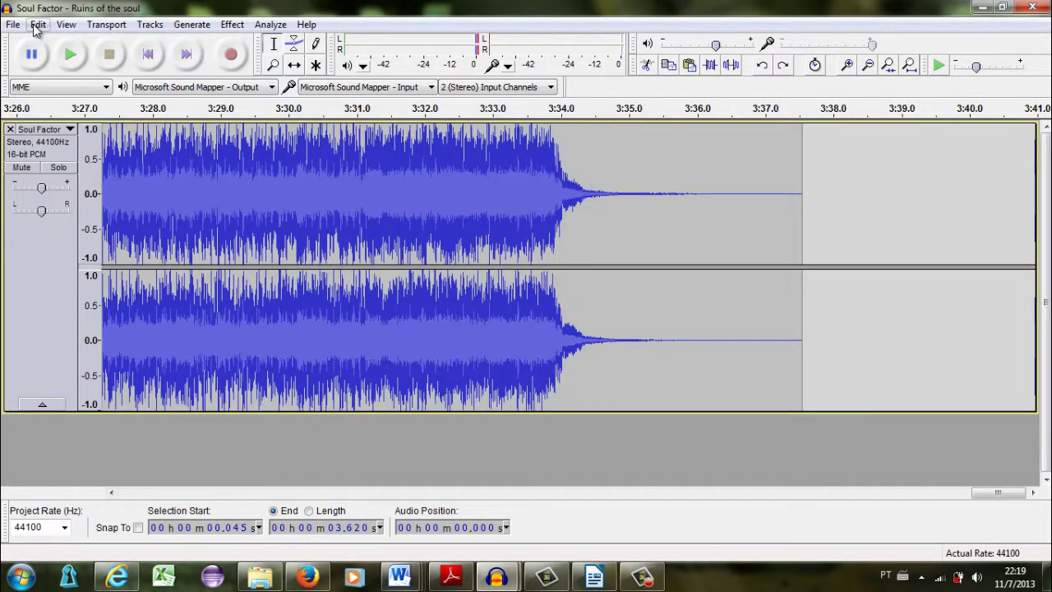
click(38, 25)
click(343, 194)
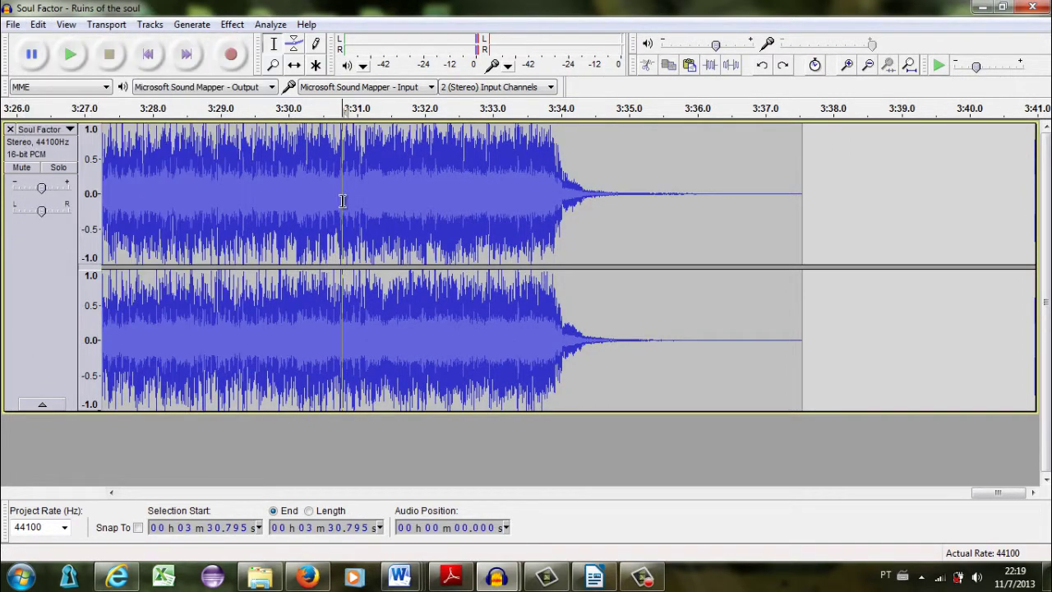
Enlarge the track's display height slightly and play the song from its beginning for about 2 seconds
click(148, 54)
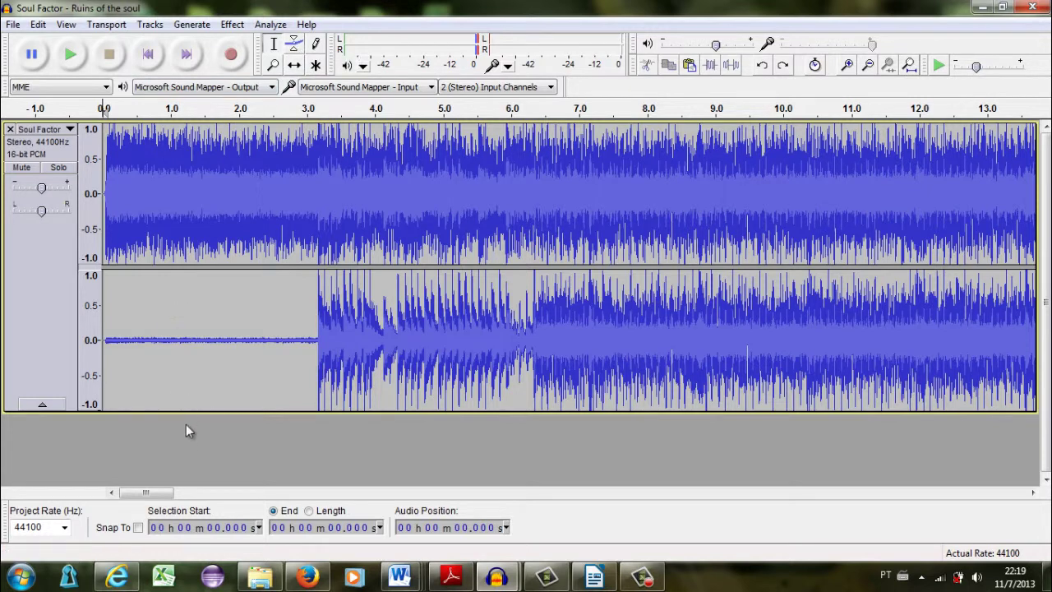
drag(190, 411, 208, 429)
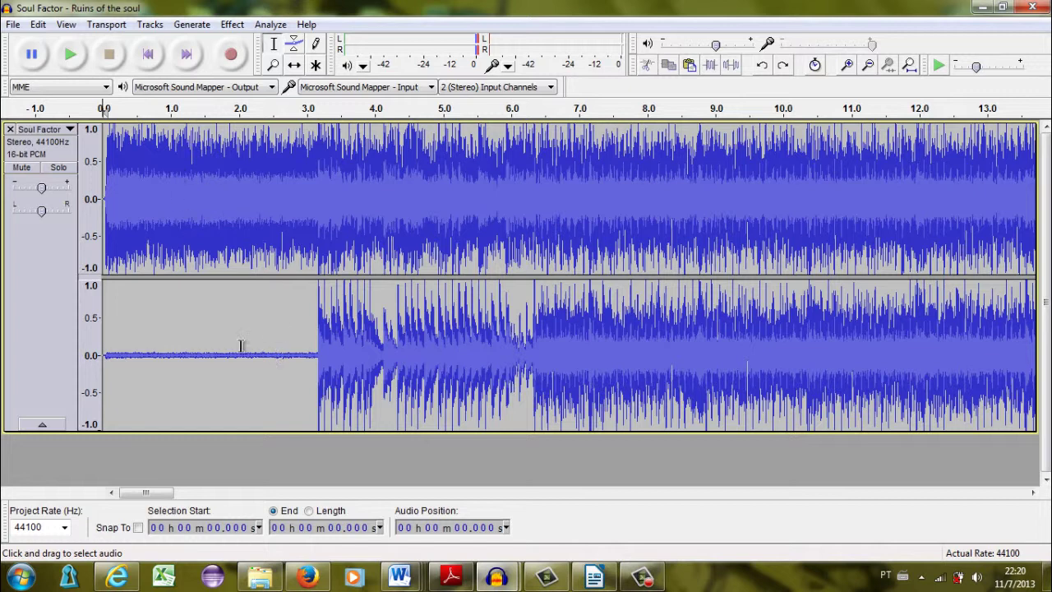
click(85, 56)
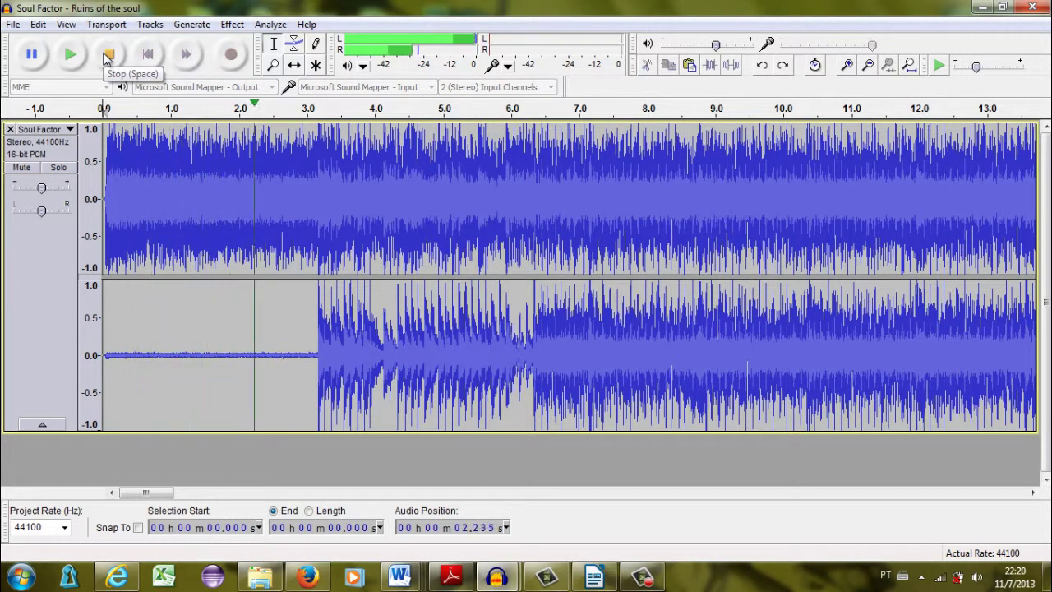
click(108, 55)
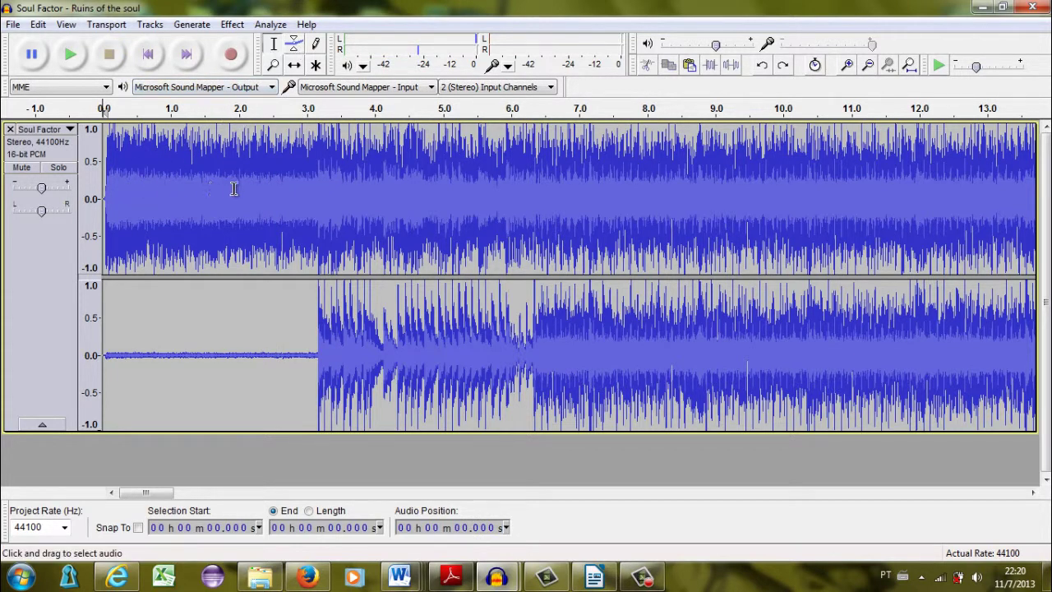
Select about 1.38 s to 6.06 s and, with the Envelope Tool, add volume points at about 1.5 s and 2.6 s that slightly lower the amplitude
drag(197, 193, 515, 206)
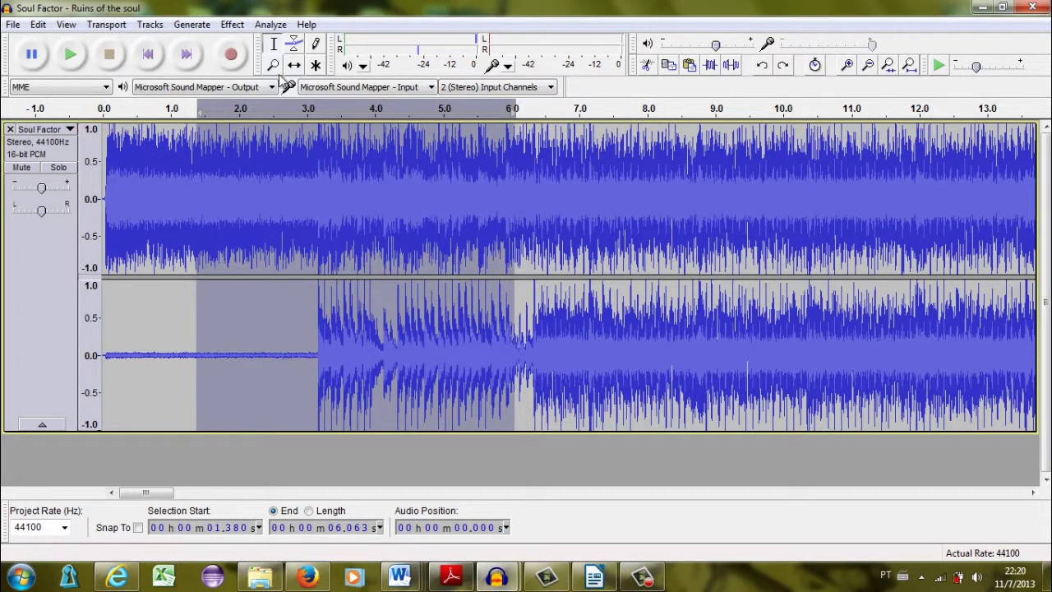
click(296, 45)
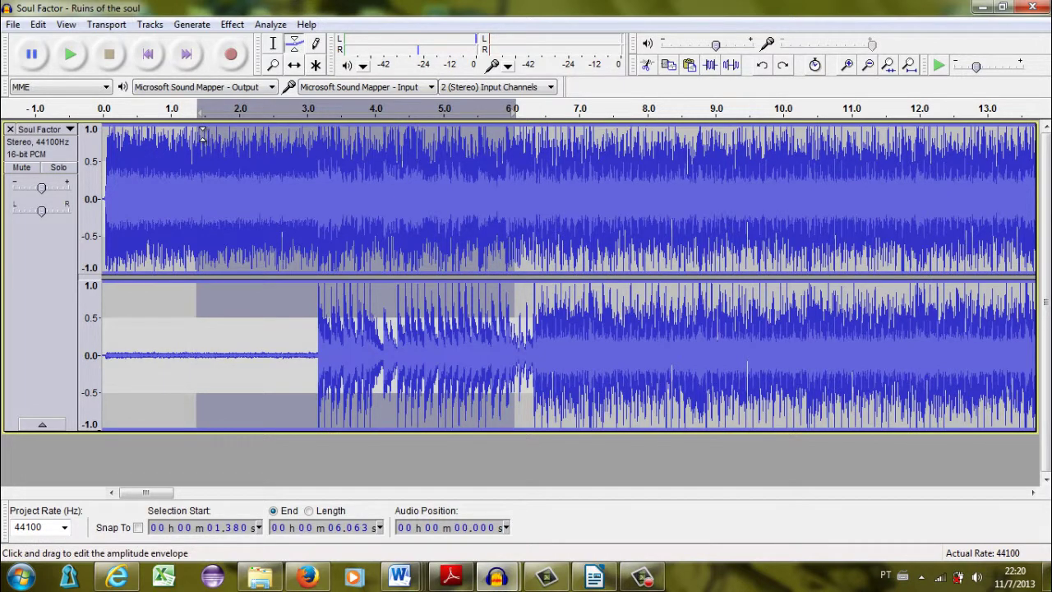
click(203, 134)
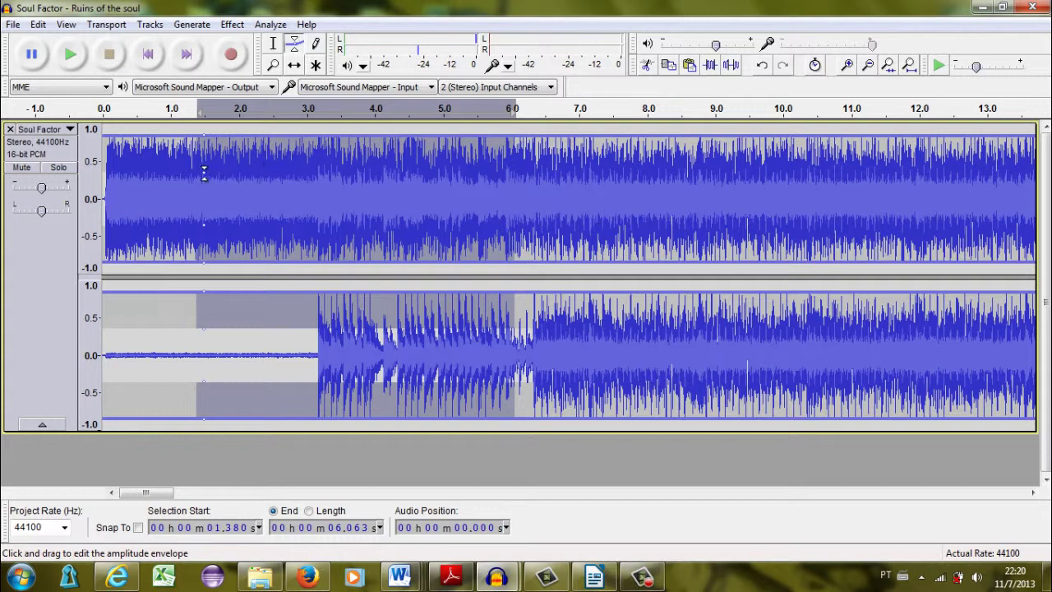
click(276, 168)
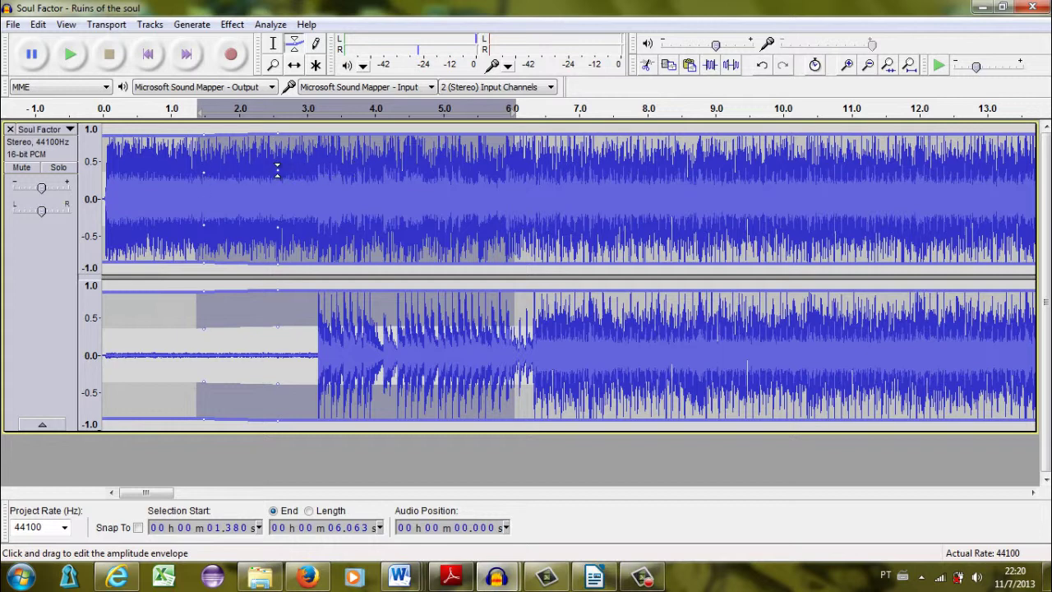
mouse_move(278, 172)
mouse_down()
mouse_move(278, 162)
mouse_move(278, 175)
mouse_move(267, 168)
mouse_move(279, 169)
mouse_up()
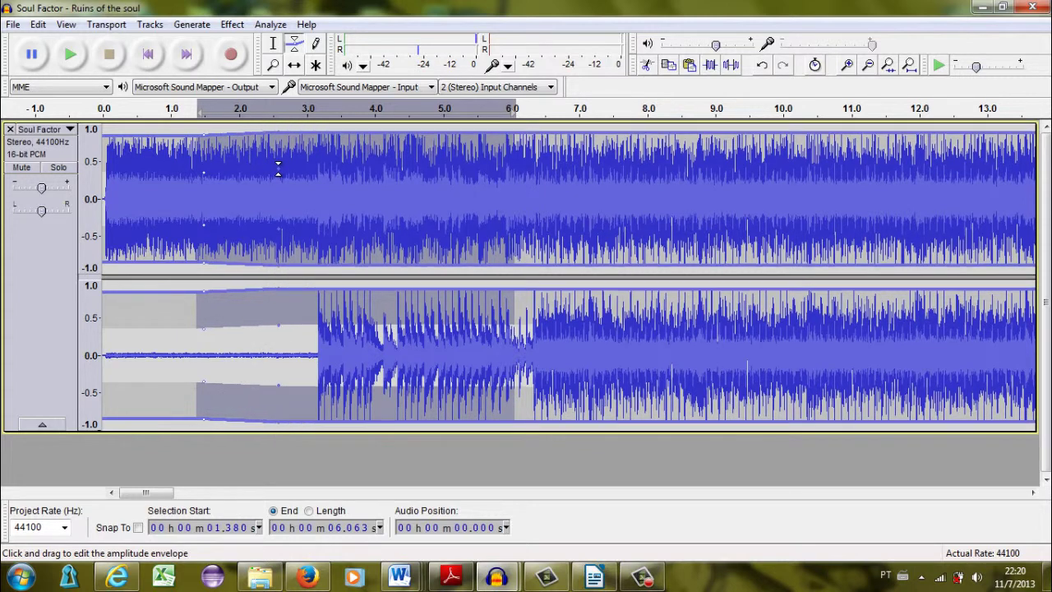
Lower the envelope at about 2.6 s, add a raised full-volume point at about 5.1 s, and form a dip at about 4.1 s
click(362, 164)
drag(280, 169, 282, 182)
drag(367, 165, 364, 182)
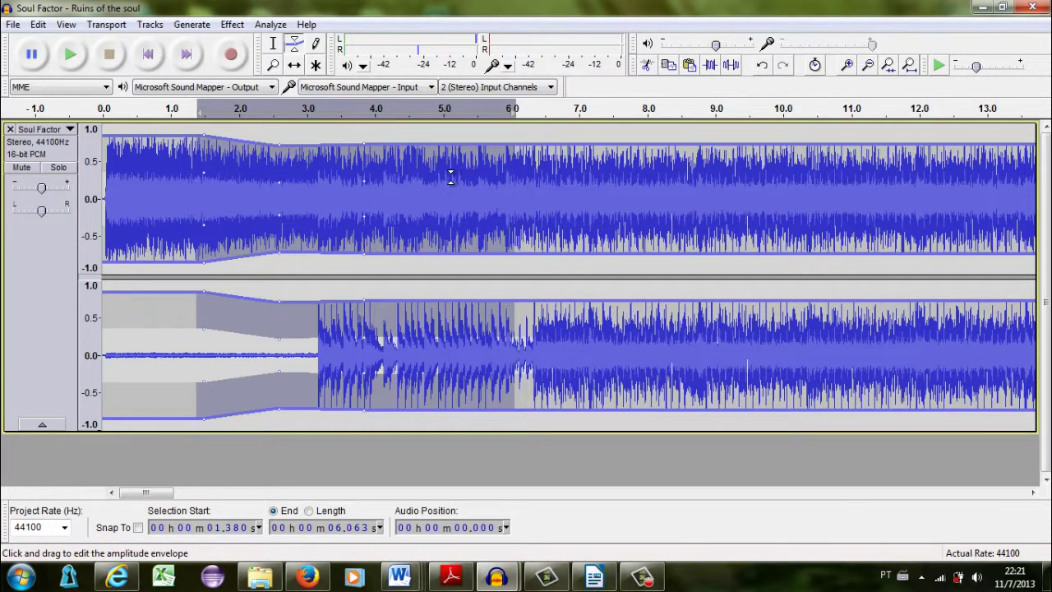
drag(450, 178, 451, 160)
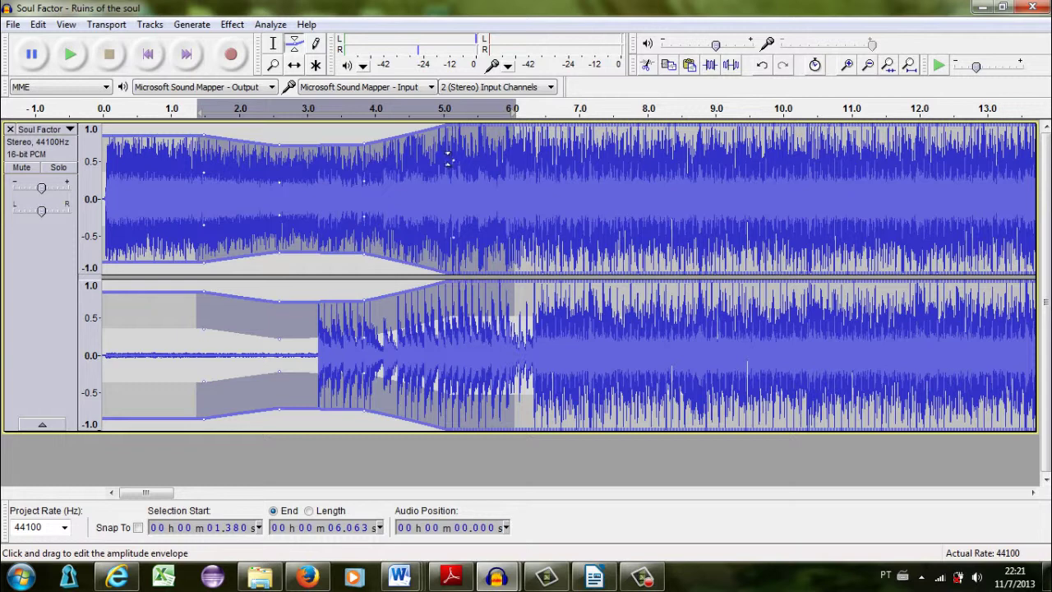
drag(365, 180, 386, 193)
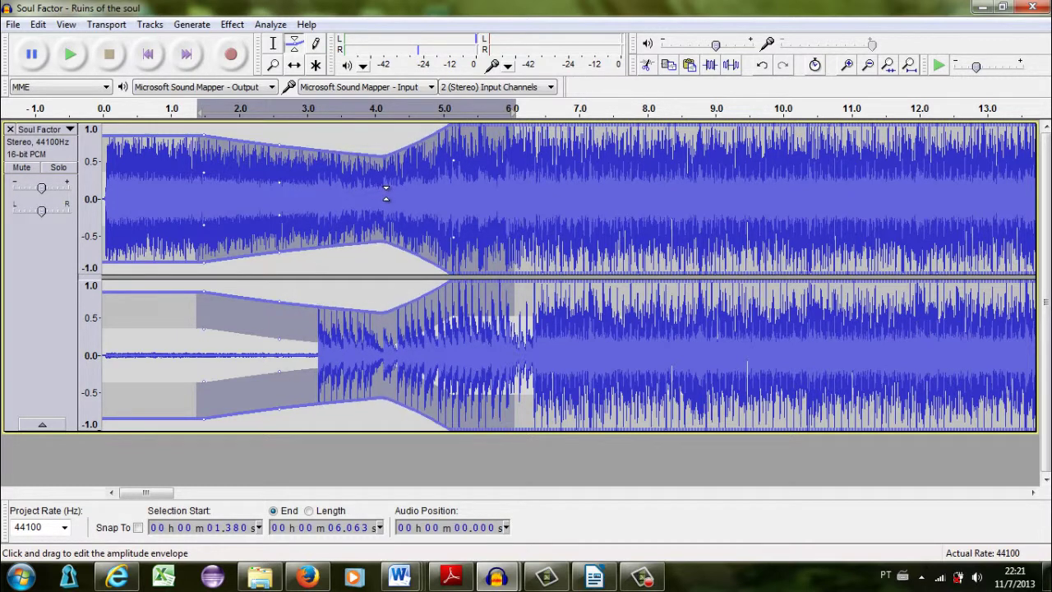
Reshape the song's envelope to hold about 0.9 until about 1.2 s and a flat dip of about 0.3 between about 2 s and 4 s
drag(280, 183, 185, 180)
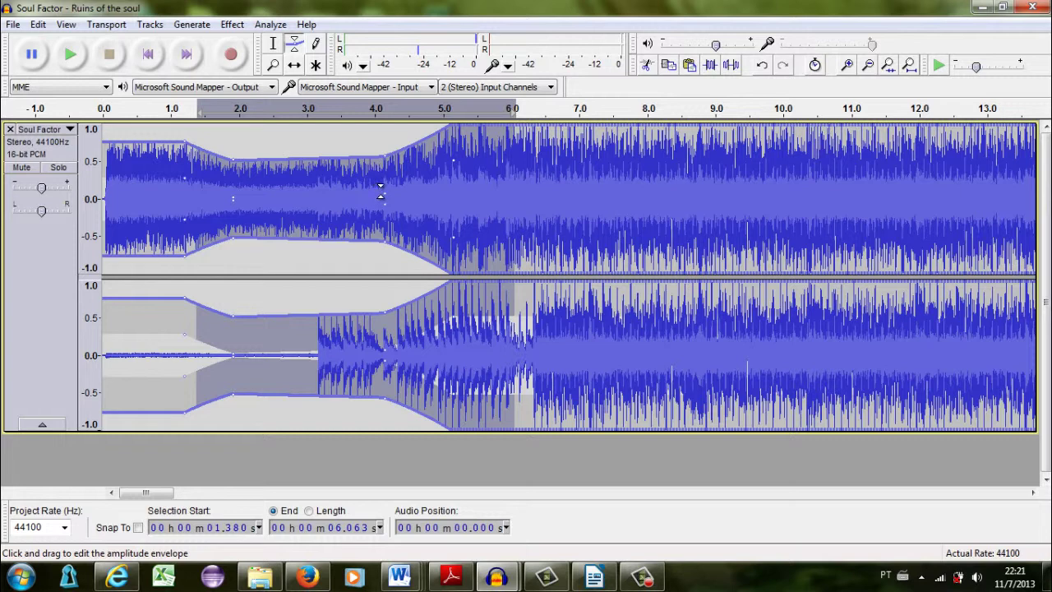
drag(383, 191, 379, 196)
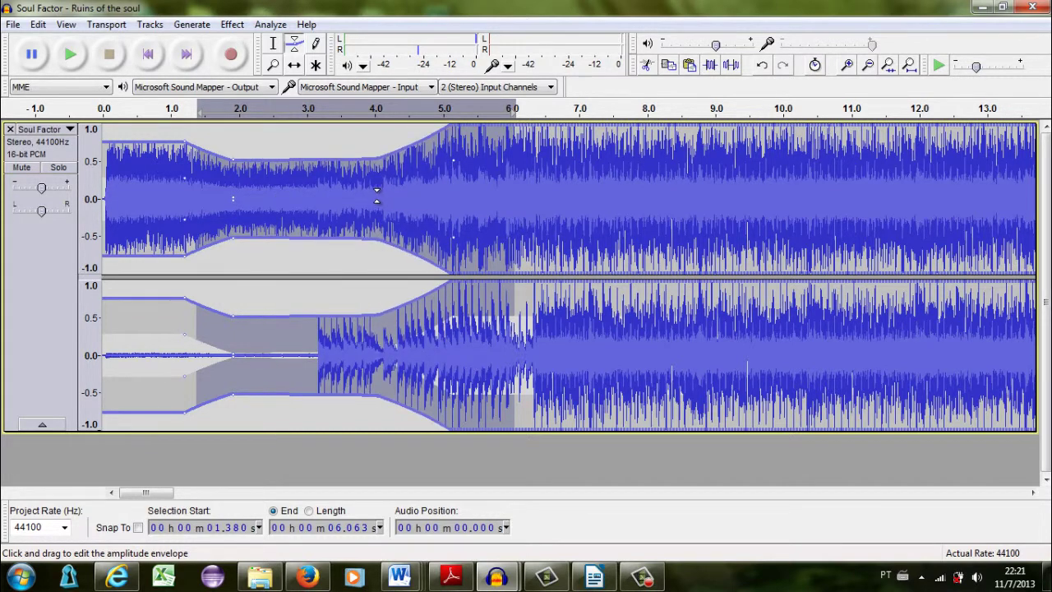
drag(378, 158, 375, 169)
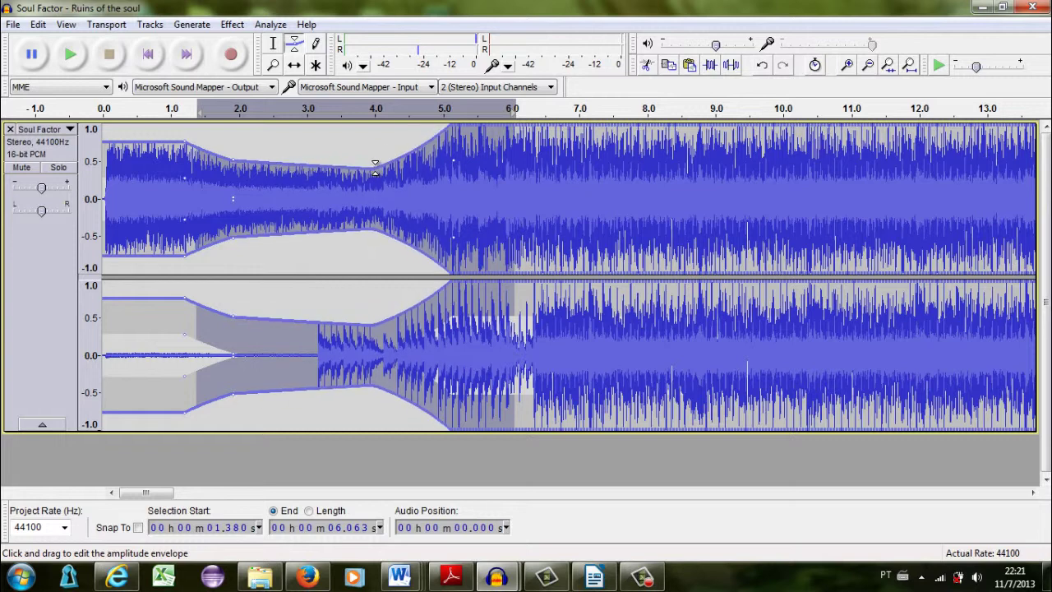
mouse_move(235, 159)
mouse_down()
mouse_move(234, 171)
mouse_move(217, 165)
mouse_move(238, 173)
mouse_up()
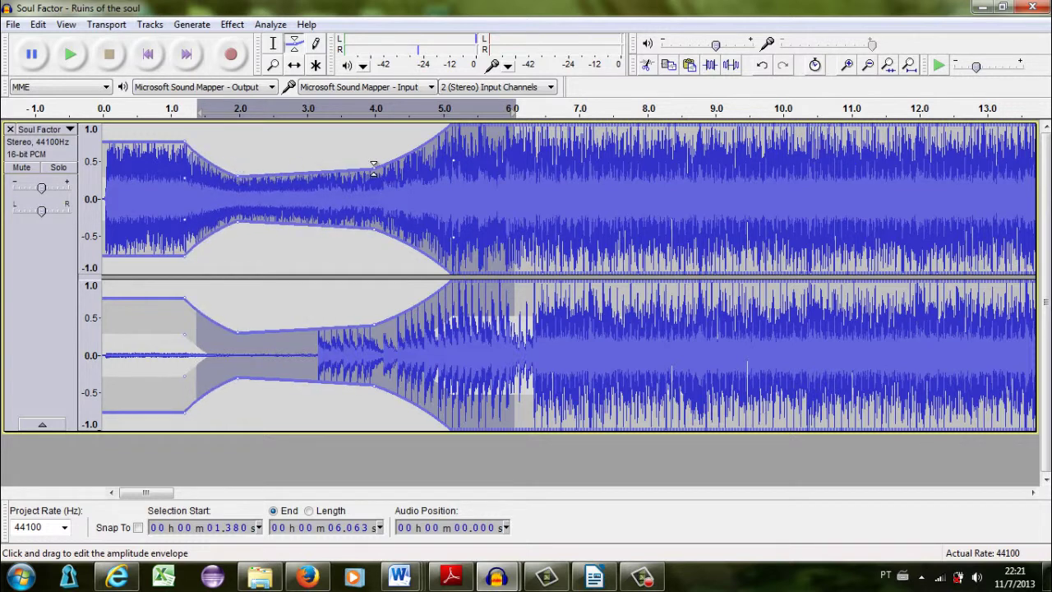
drag(373, 168, 372, 171)
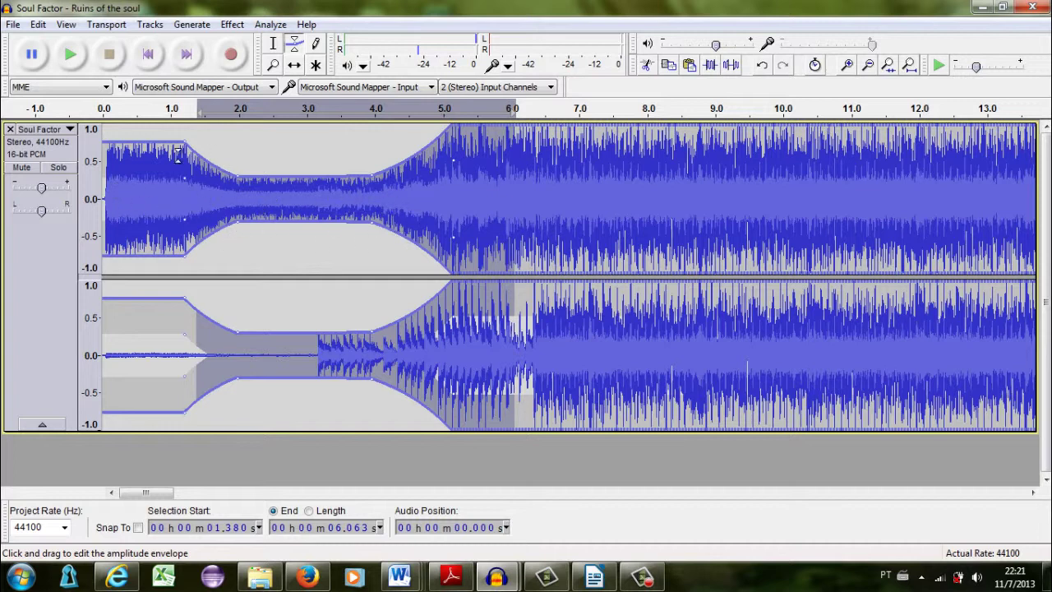
drag(184, 142, 184, 133)
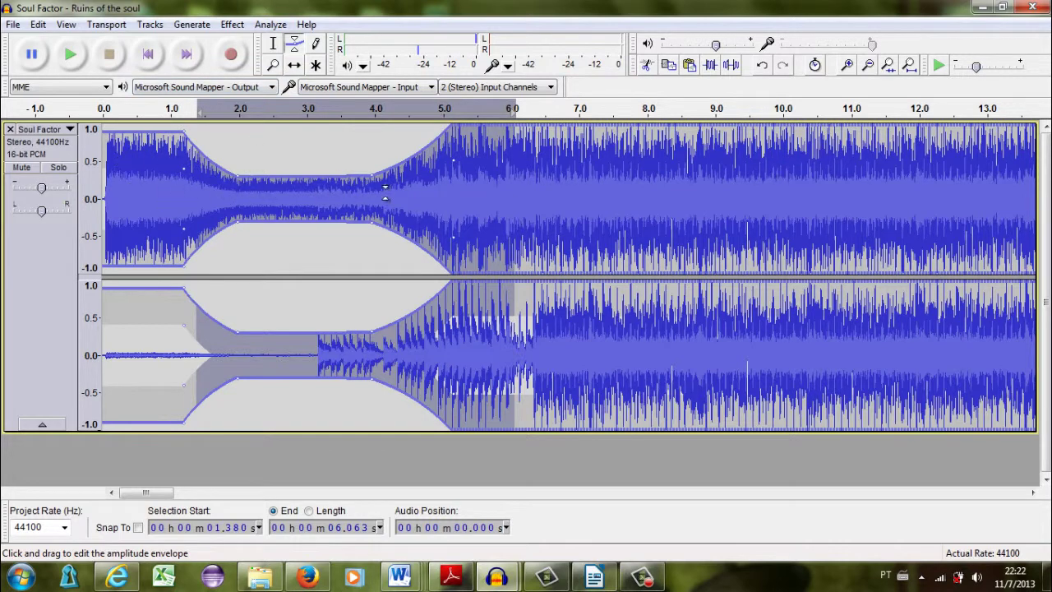
Mute the song, reduce its track height, and record a voice clip about 4.5 s long on a new track
click(24, 169)
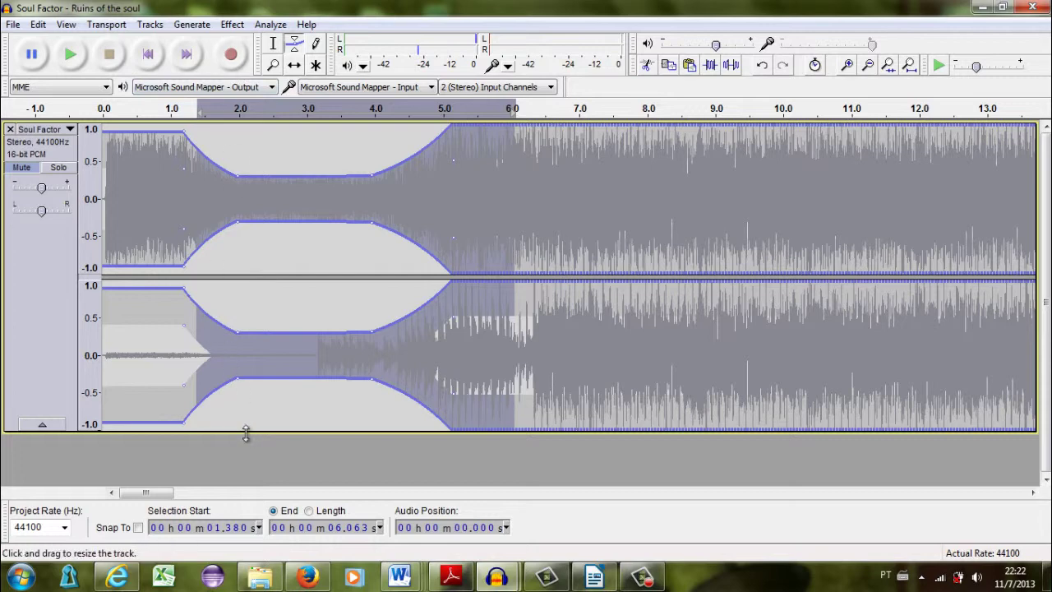
drag(249, 424, 249, 335)
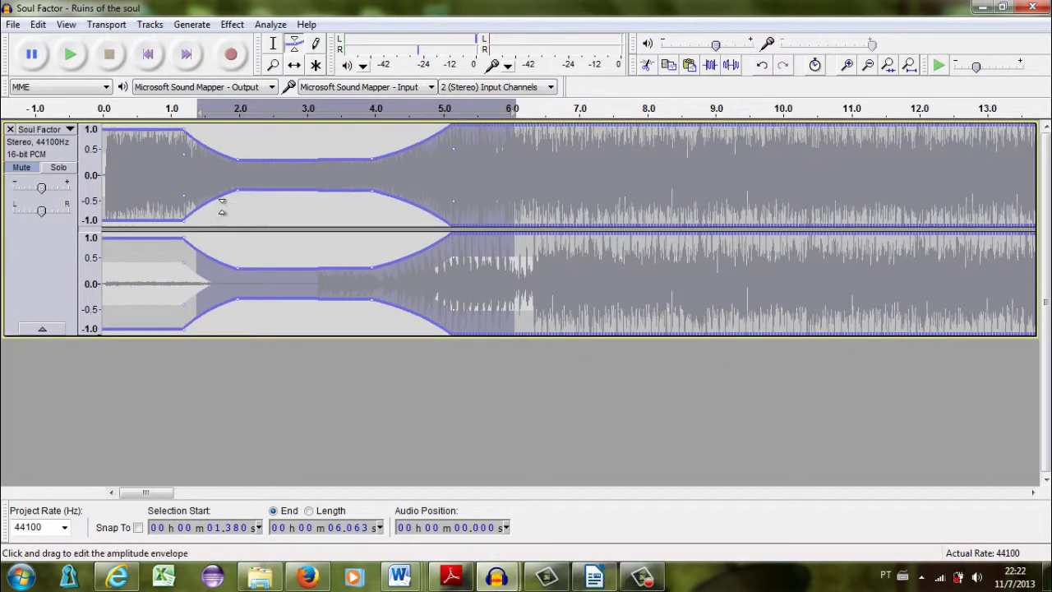
click(231, 56)
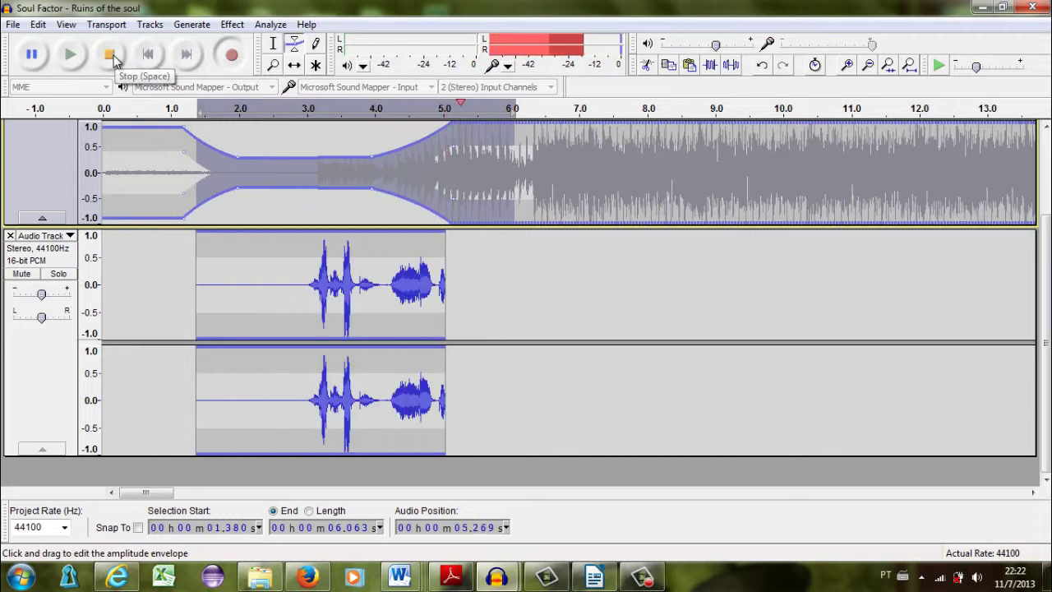
click(109, 55)
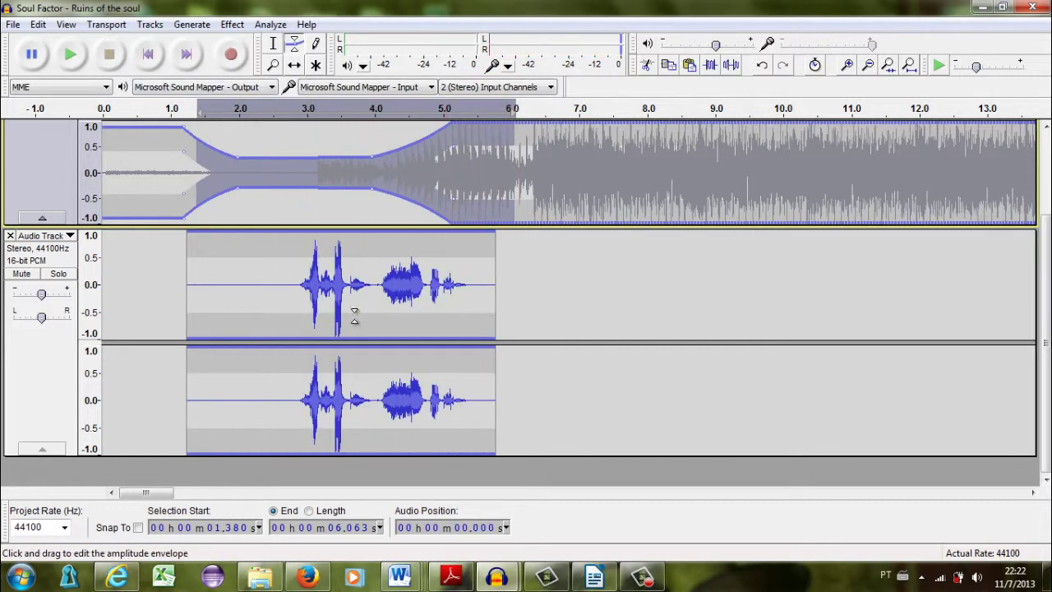
With the Time Shift Tool, move the voice clip earlier so it starts at 0 s and its speech falls over the song's volume dip
scroll(301, 202, up, 1)
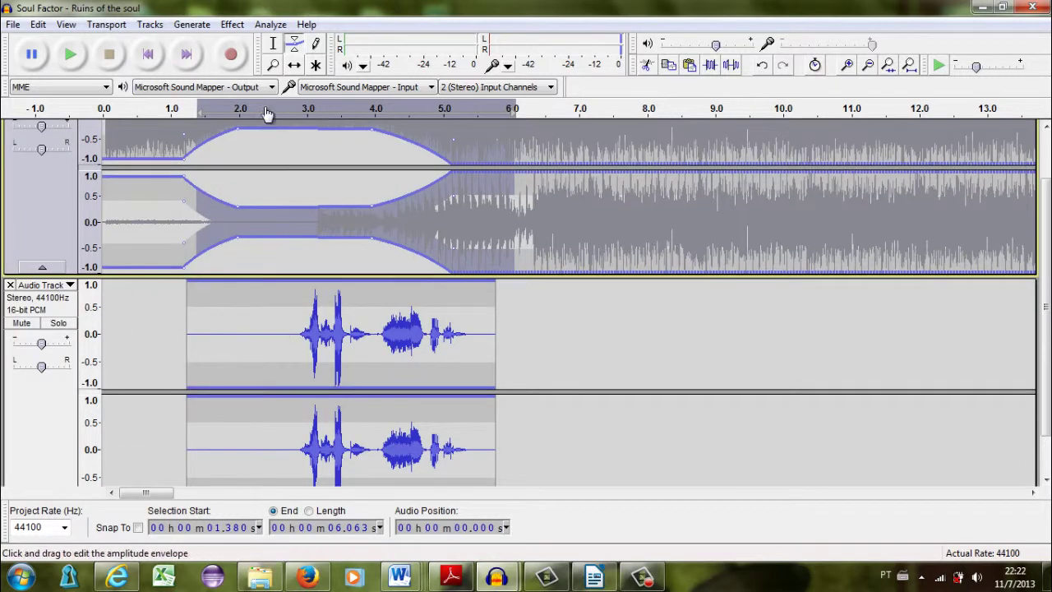
click(294, 64)
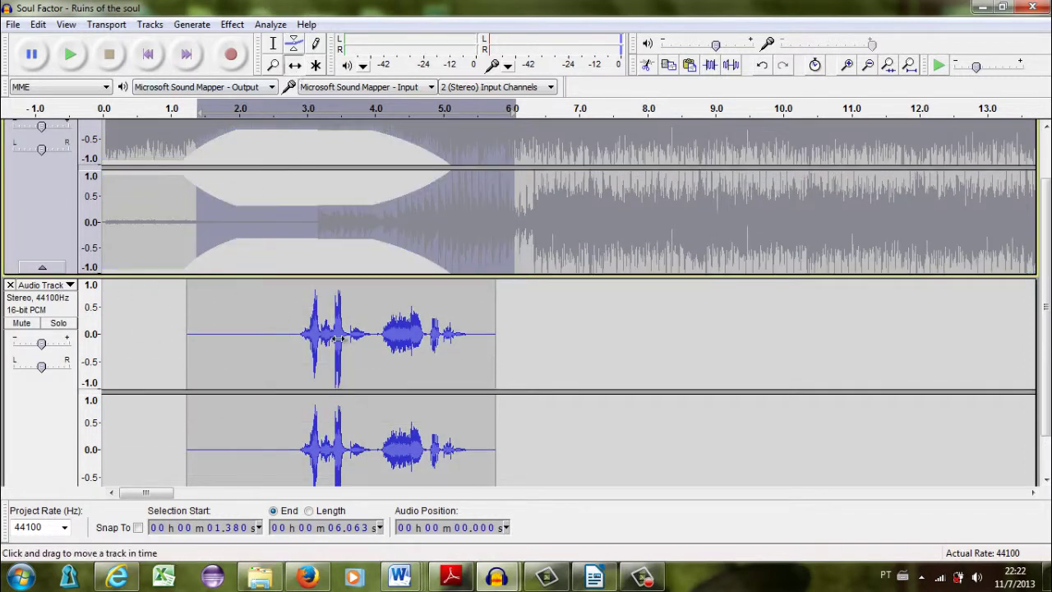
drag(366, 349, 281, 330)
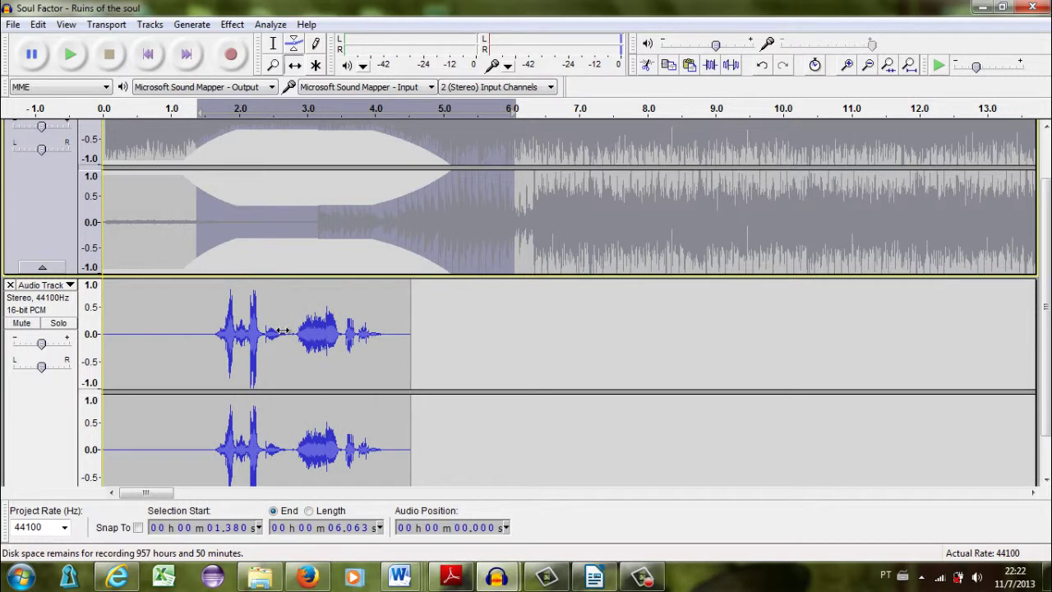
Unmute the song and play it together with the voice clip from the beginning for at least 7 seconds
scroll(281, 329, down, 1)
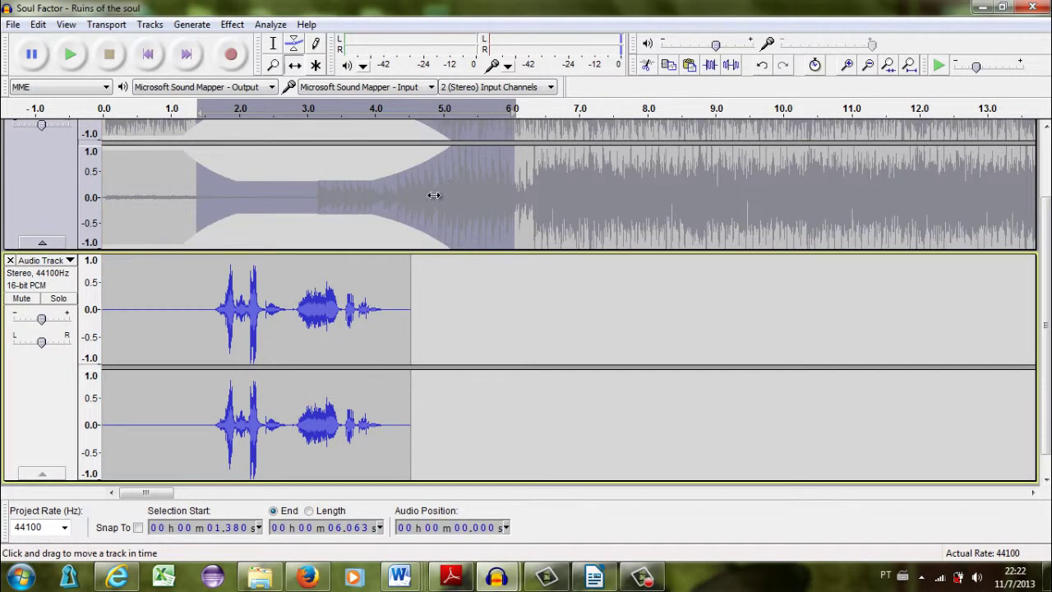
scroll(434, 195, up, 3)
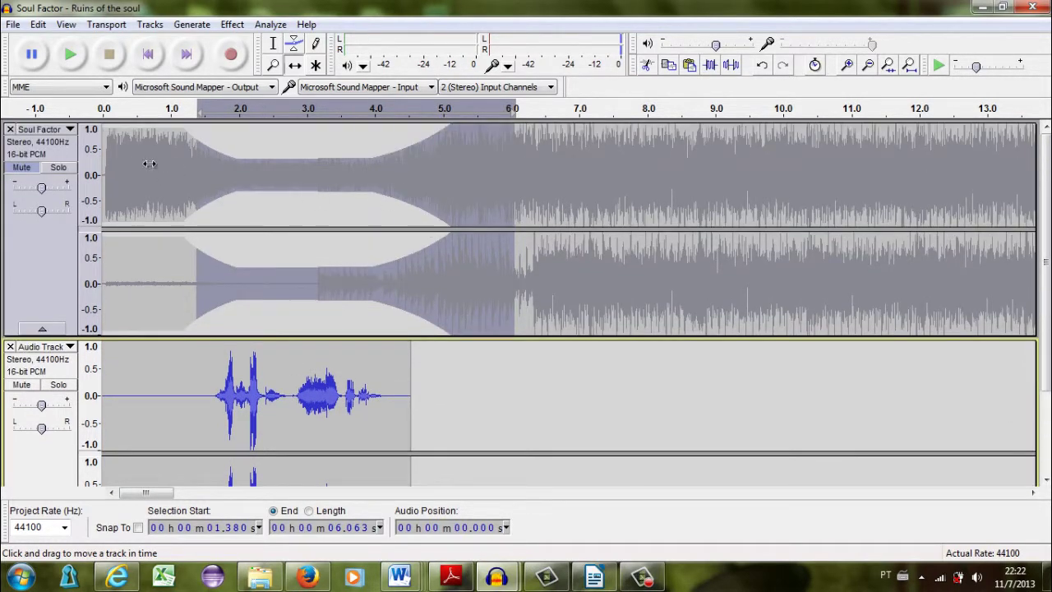
click(21, 167)
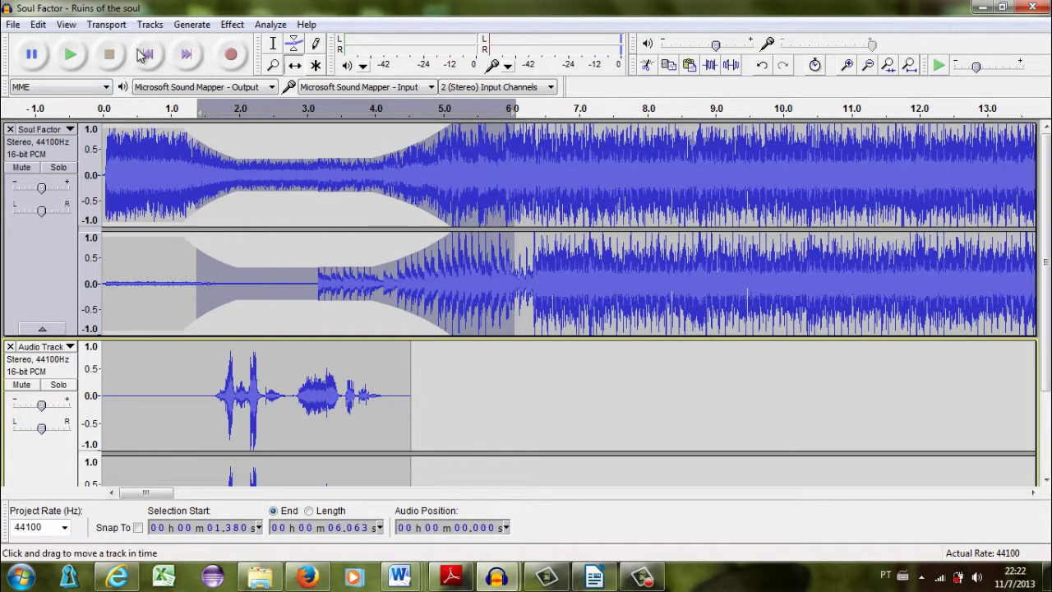
click(144, 54)
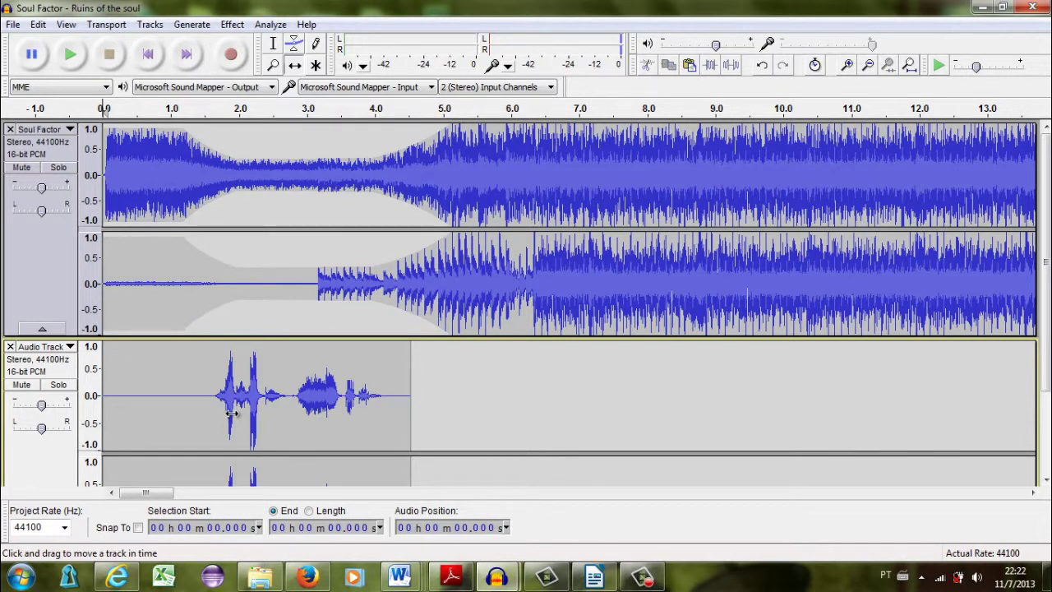
click(75, 52)
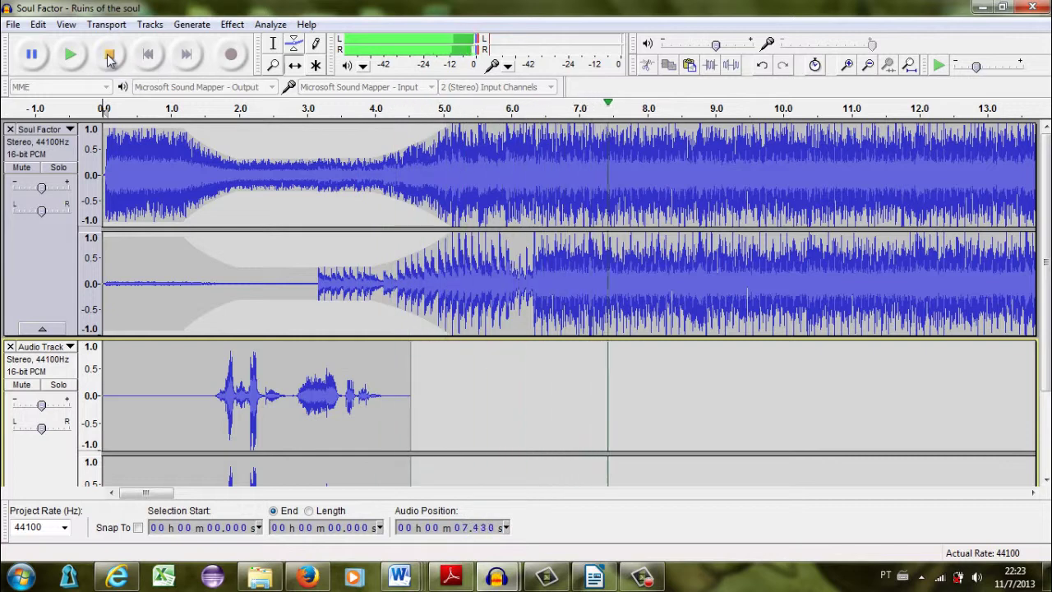
click(109, 55)
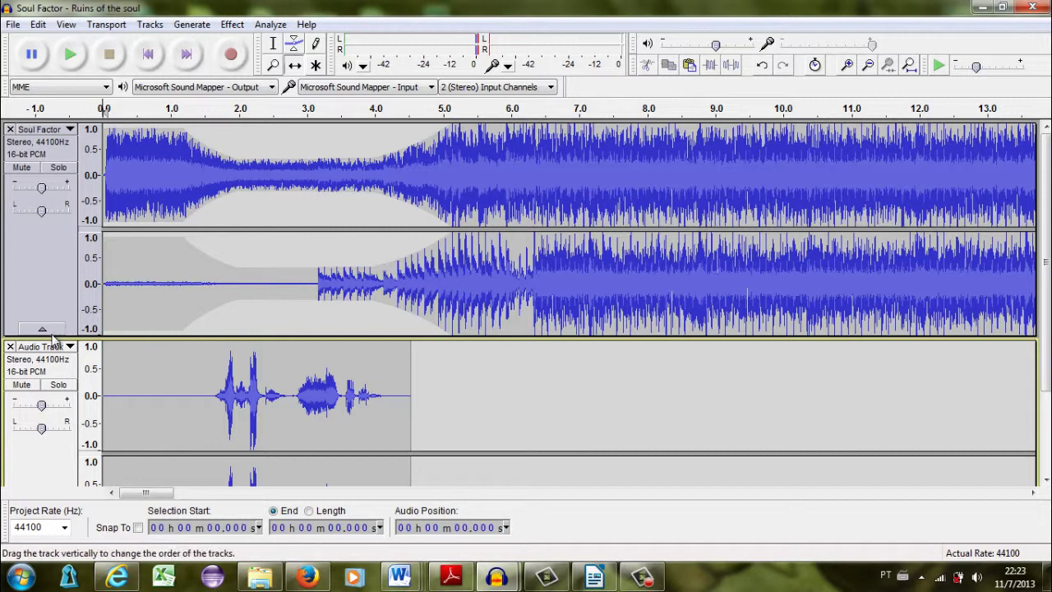
Remove the voice track and the song track from the project
click(10, 346)
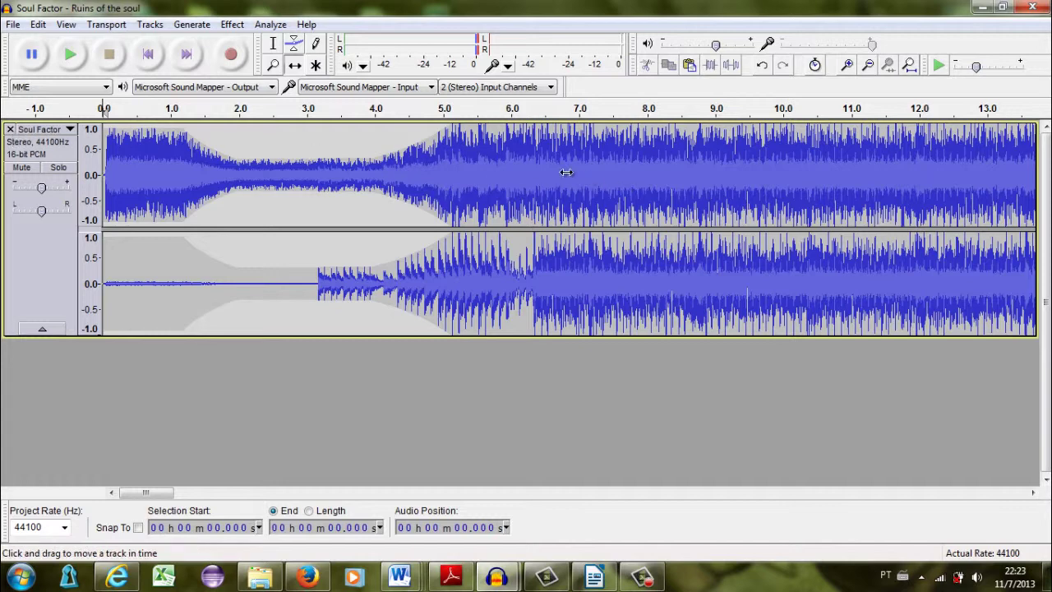
click(10, 129)
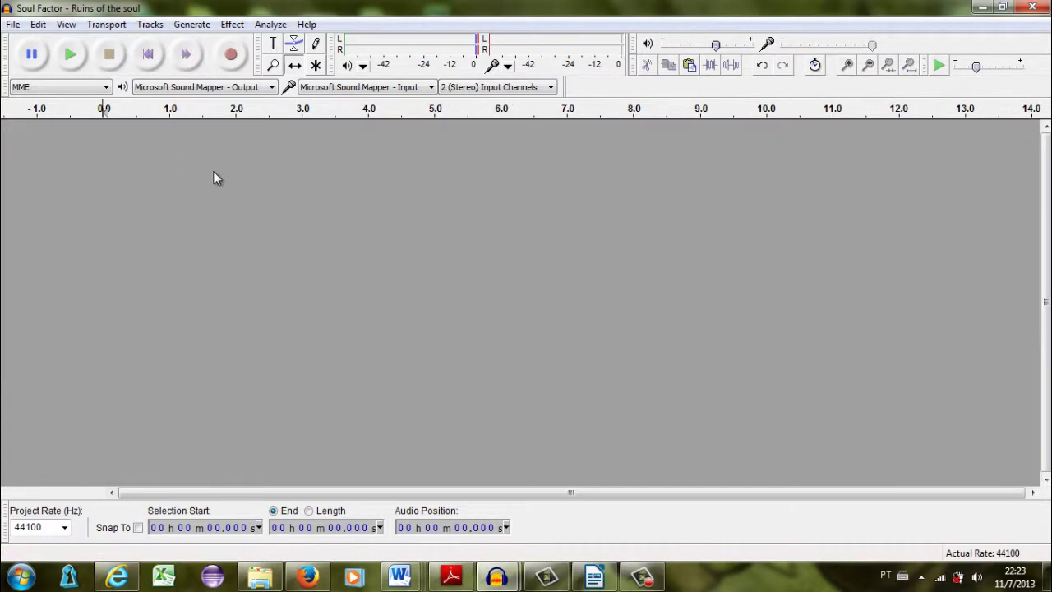